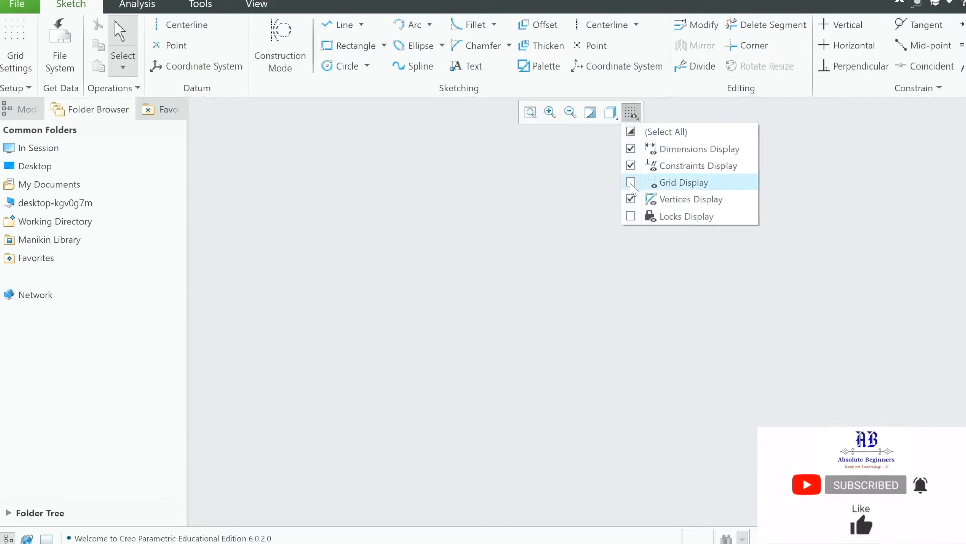
Step: Turn on the sketch grid display
{"action": "left_click", "coordinate": [631, 182]}
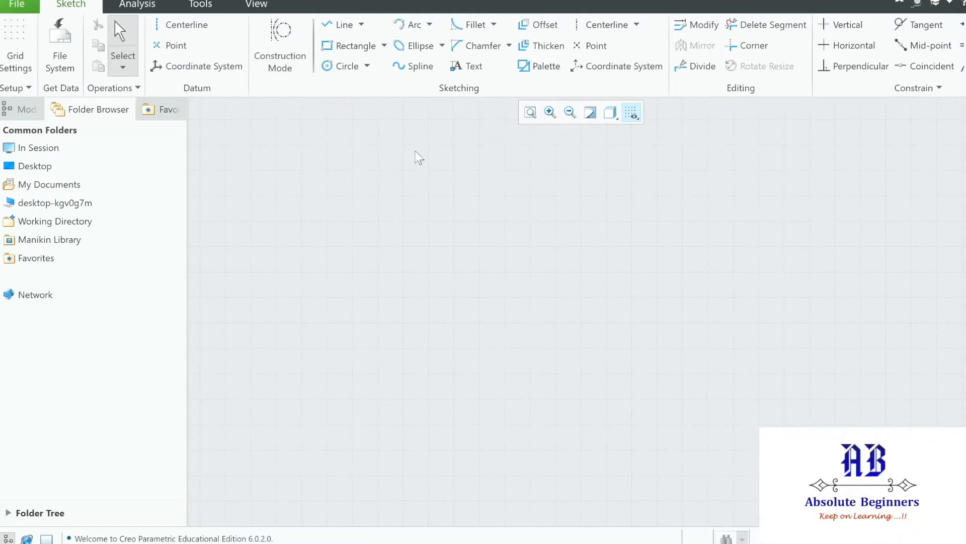
{"action": "left_click", "coordinate": [362, 25]}
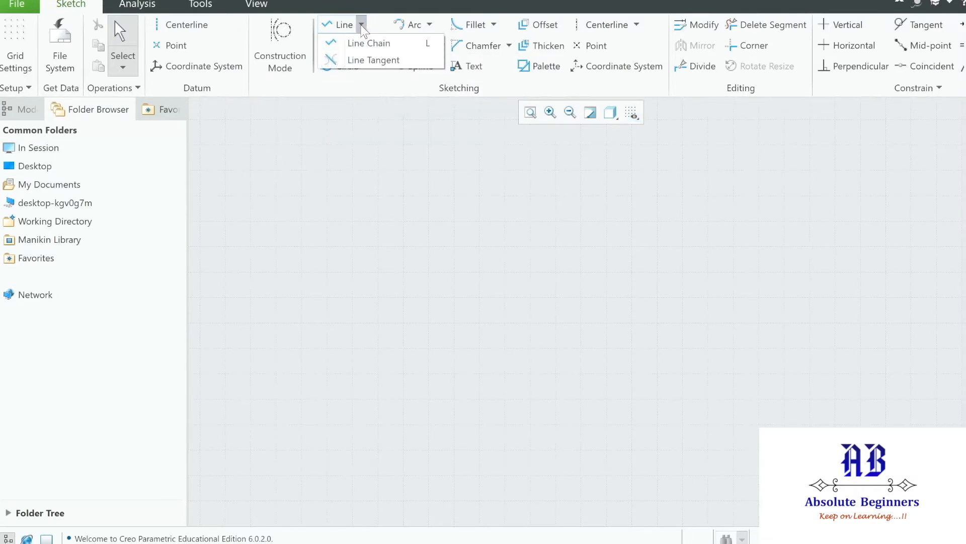
{"action": "left_click", "coordinate": [361, 25]}
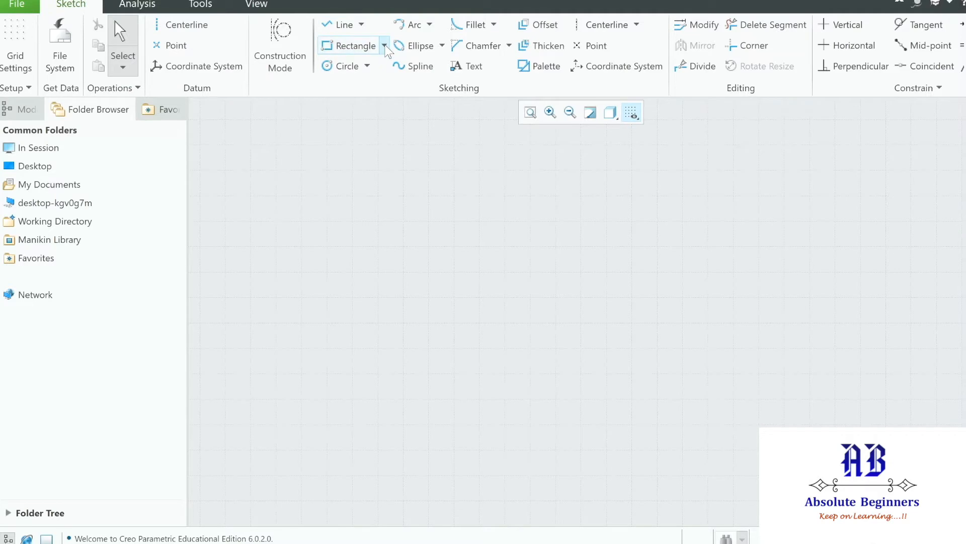
Step: Sketch a corner rectangle about 10.91 wide and 6.98 high in the middle of the grid
{"action": "left_click", "coordinate": [384, 45]}
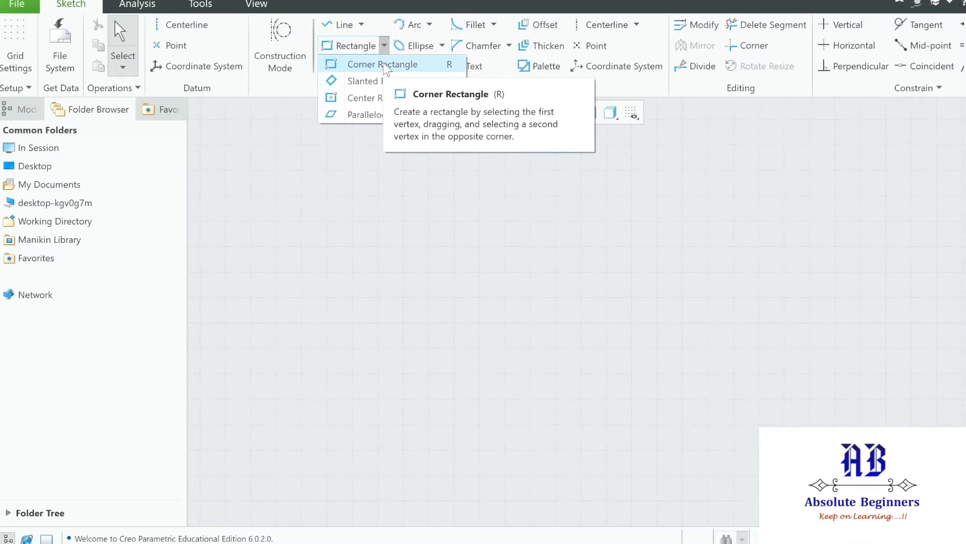
{"action": "left_click", "coordinate": [386, 66]}
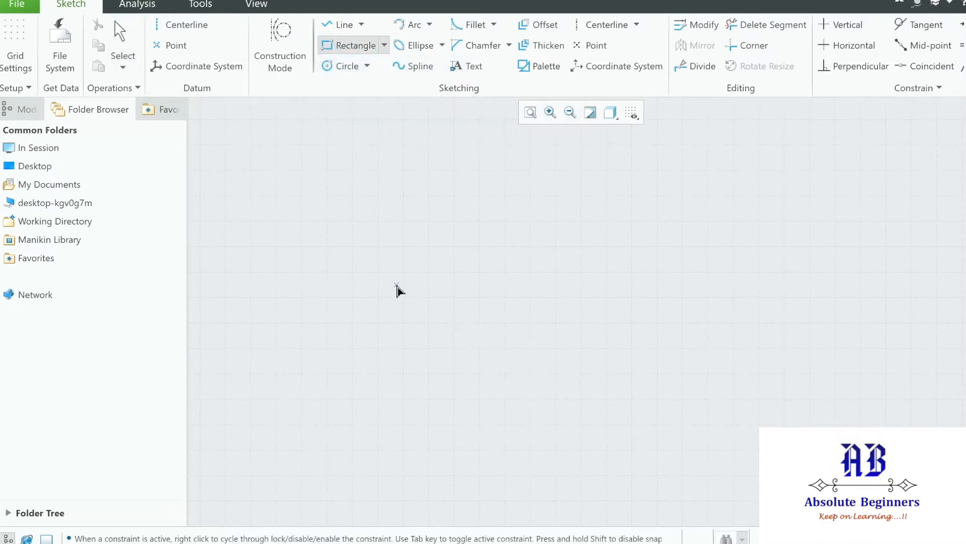
{"action": "left_click", "coordinate": [401, 221]}
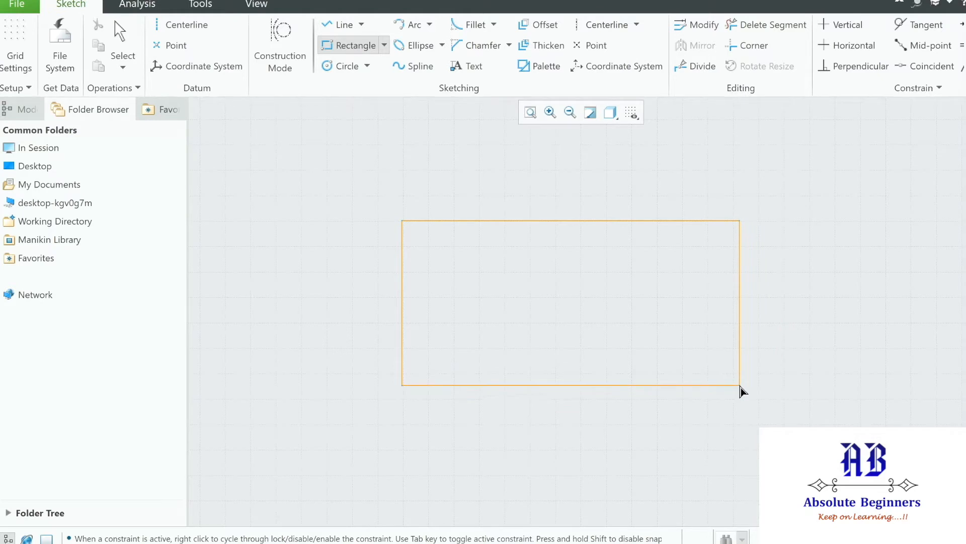
{"action": "left_click", "coordinate": [678, 398]}
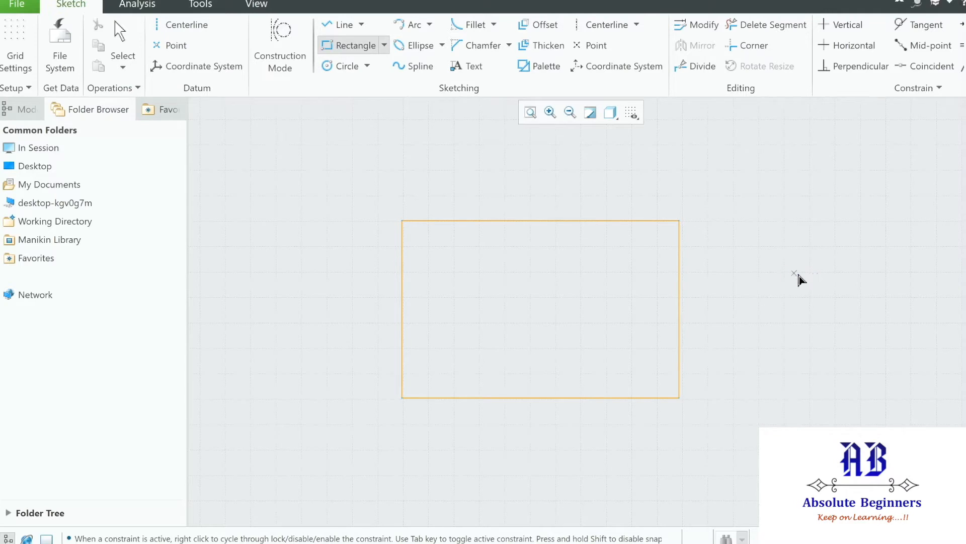
{"action": "middle_click", "coordinate": [748, 271]}
{"action": "scroll", "coordinate": [750, 269], "scroll_direction": "down", "scroll_amount": 2}
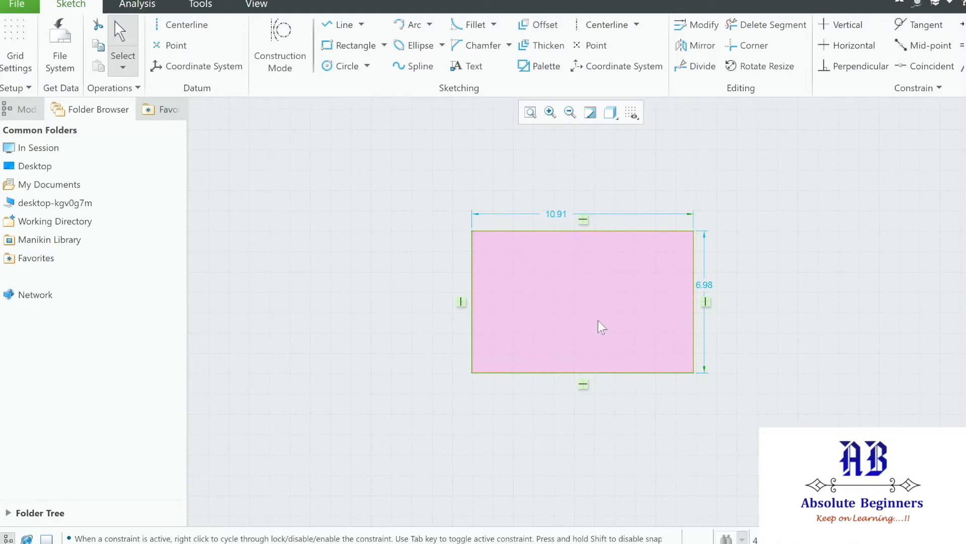
Step: Examine the horizontal and vertical constraints on the four sides of the rectangle
{"action": "left_click", "coordinate": [584, 385]}
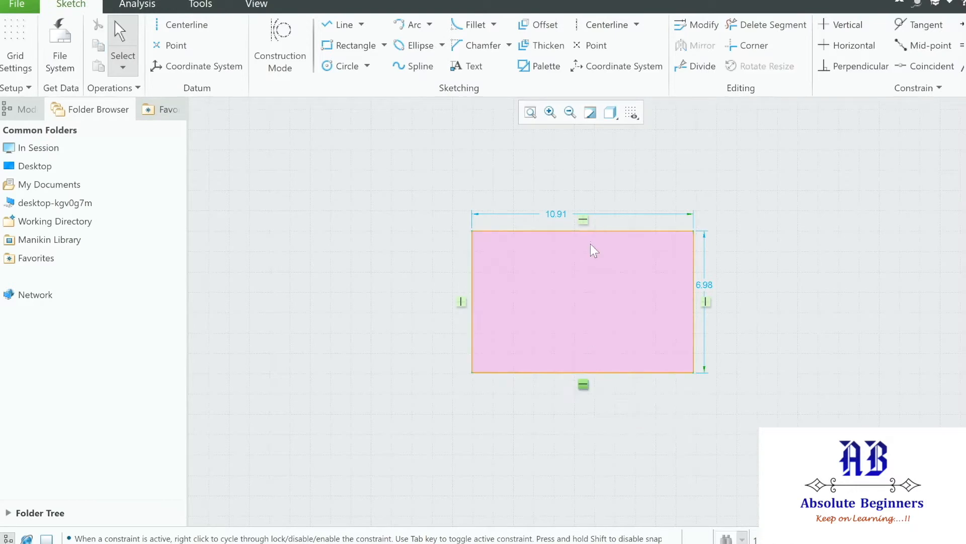
{"action": "left_click", "coordinate": [582, 219]}
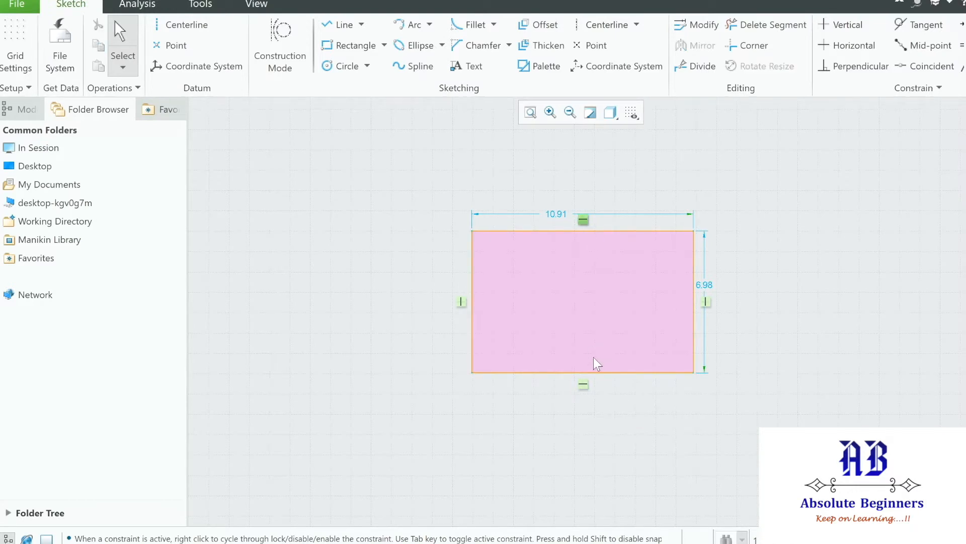
{"action": "left_click", "coordinate": [461, 302]}
{"action": "left_click", "coordinate": [706, 302]}
Step: Move the height and width dimensions farther from the rectangle and set the height to 7
{"action": "left_click_drag", "start_coordinate": [705, 287], "coordinate": [732, 286]}
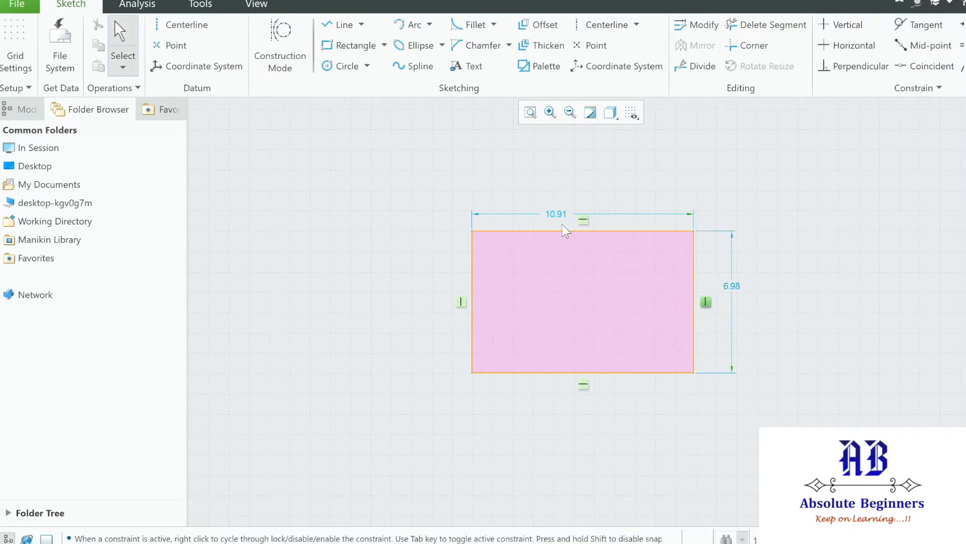
{"action": "left_click_drag", "start_coordinate": [555, 213], "coordinate": [561, 167]}
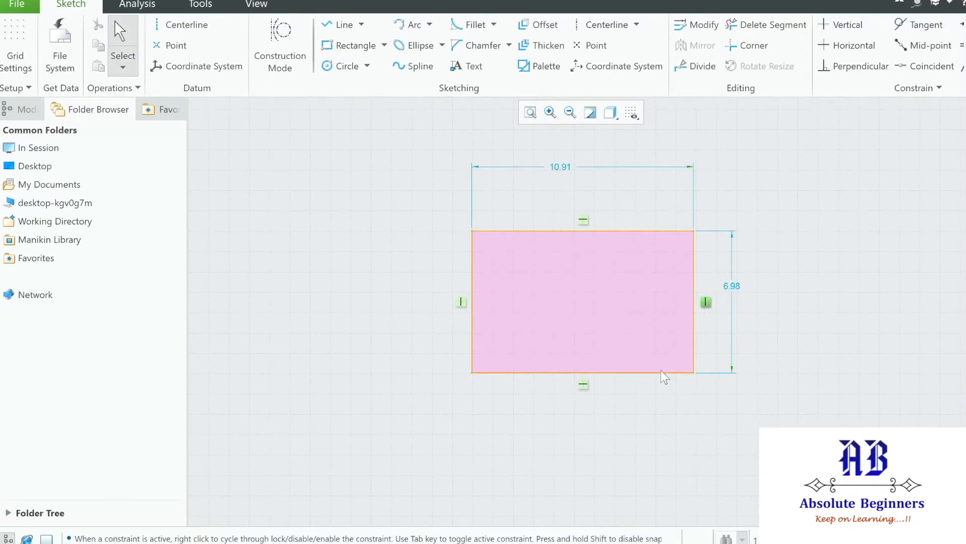
{"action": "left_click", "coordinate": [732, 287]}
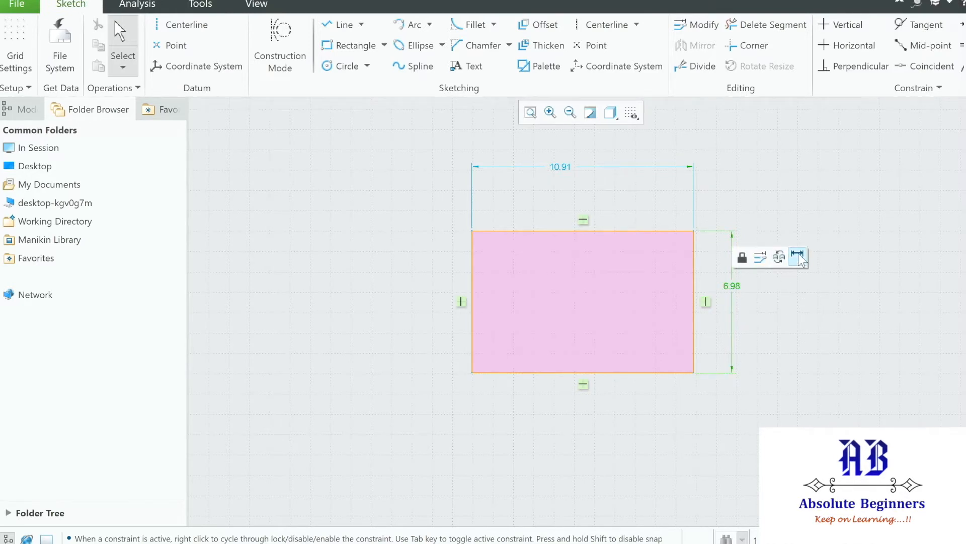
{"action": "left_click", "coordinate": [798, 255]}
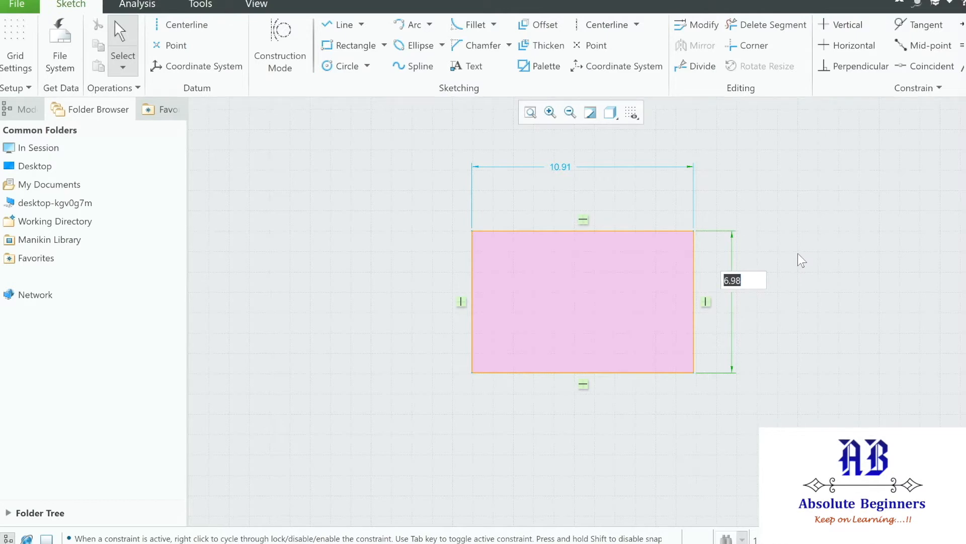
{"action": "type", "text": "7"}
{"action": "key", "text": "Return"}
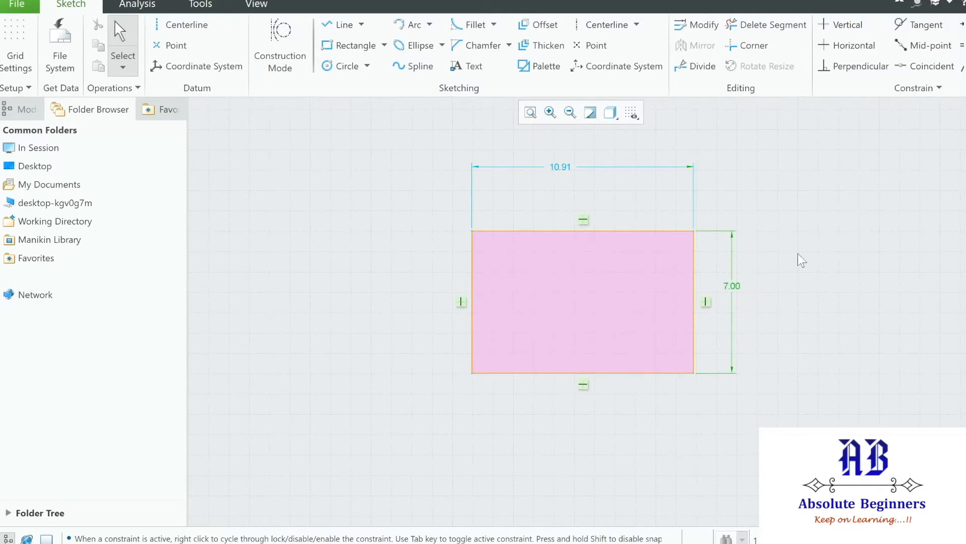
Step: Set the rectangle's width to 10
{"action": "left_click", "coordinate": [557, 165]}
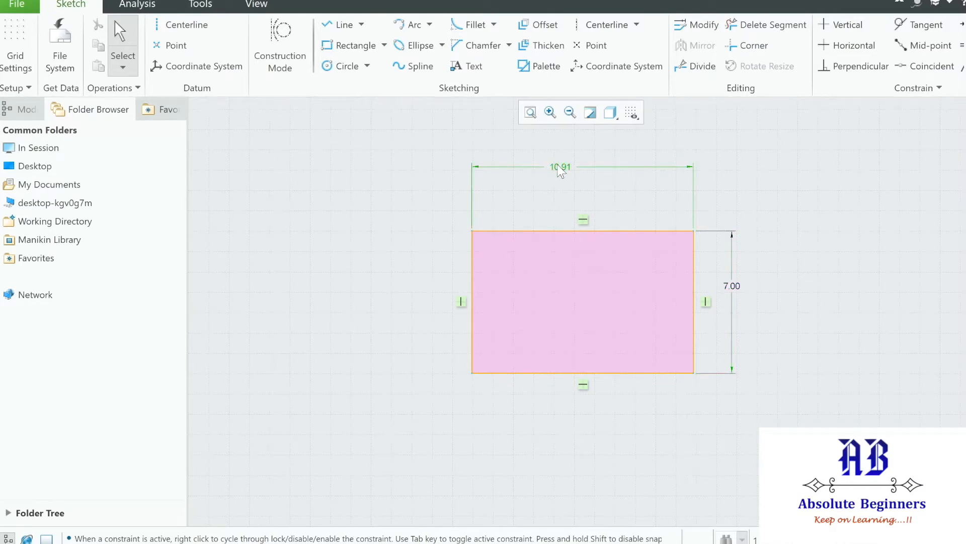
{"action": "left_click", "coordinate": [617, 129]}
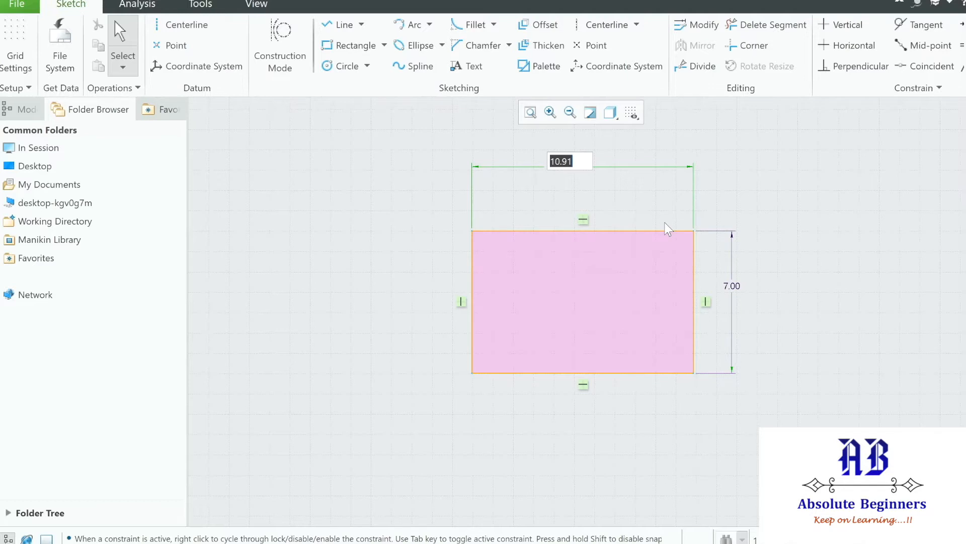
{"action": "type", "text": "10"}
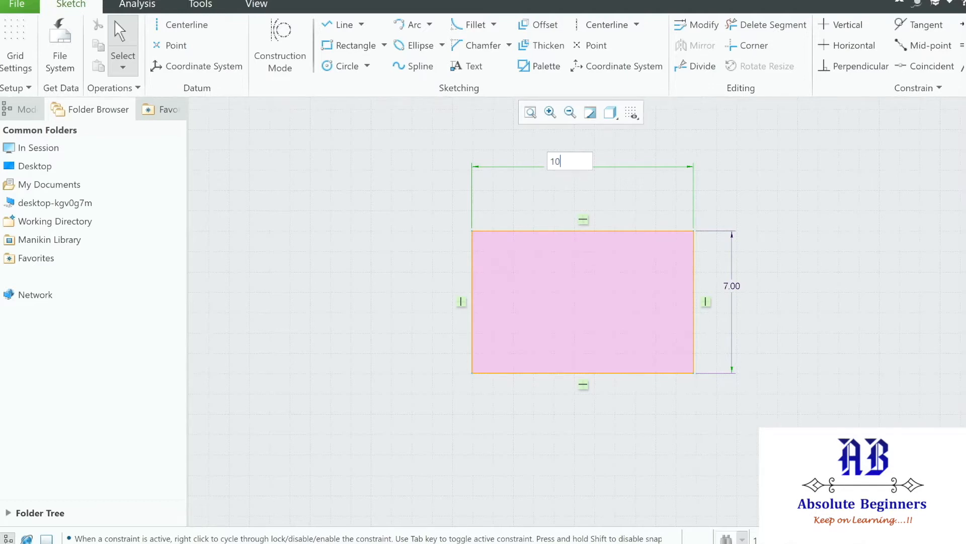
{"action": "key", "text": "Return"}
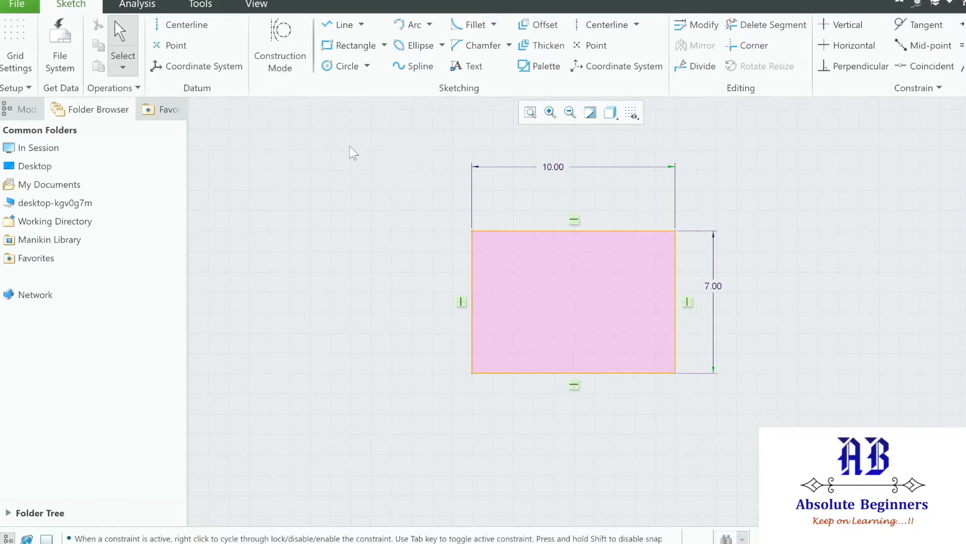
Step: Delete the whole corner rectangle together with its dimensions
{"action": "mouse_move", "coordinate": [348, 135]}
{"action": "left_mouse_down"}
{"action": "mouse_move", "coordinate": [506, 201]}
{"action": "mouse_move", "coordinate": [876, 416]}
{"action": "mouse_move", "coordinate": [877, 473]}
{"action": "left_mouse_up"}
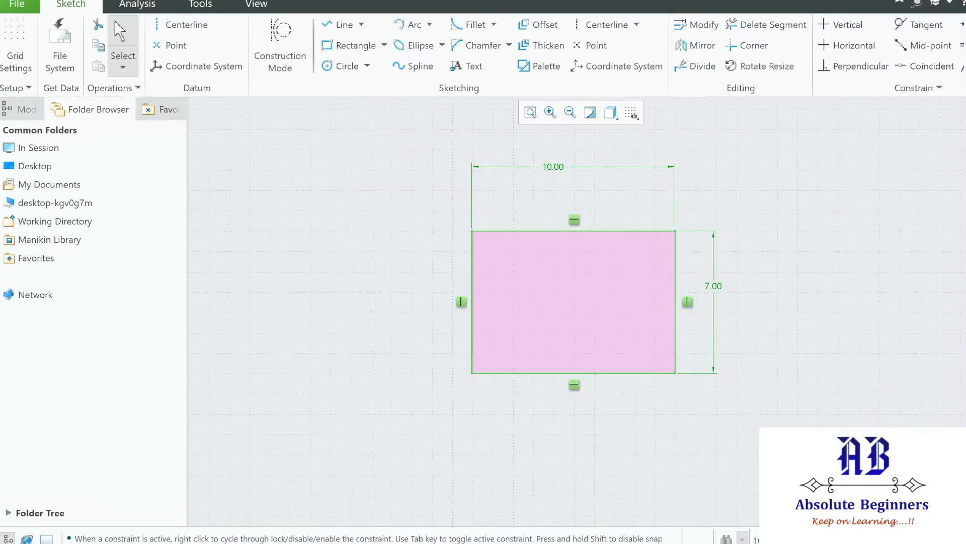
{"action": "key", "text": "Delete"}
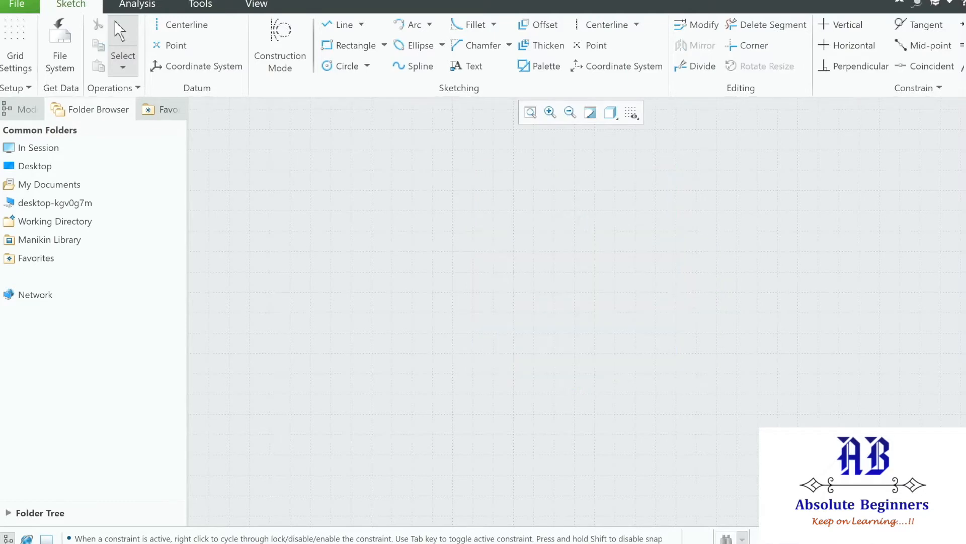
Step: Sketch a slanted rectangle rising to the right, about 9.31 long and 4.25 wide, with its lower long side spanning about 7.85 horizontally
{"action": "left_click", "coordinate": [383, 46]}
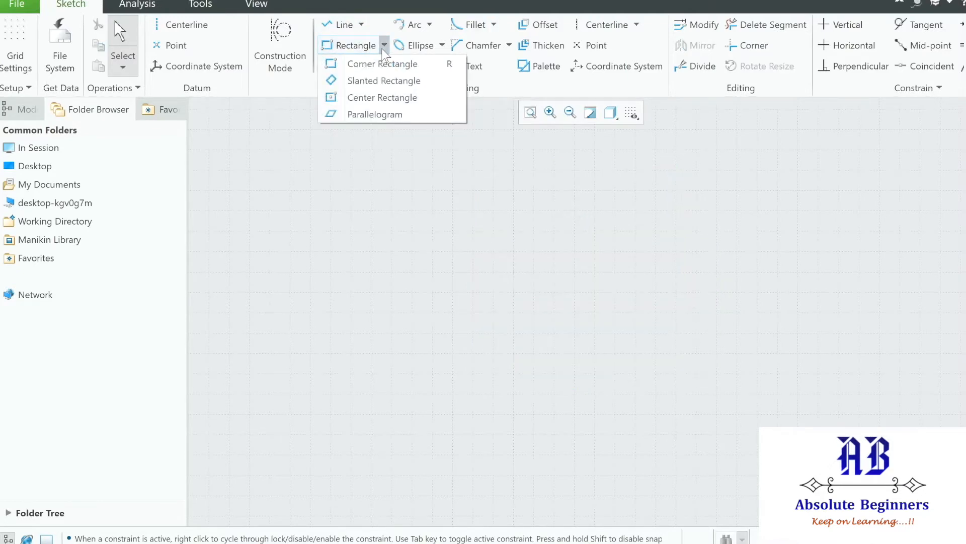
{"action": "left_click", "coordinate": [387, 80]}
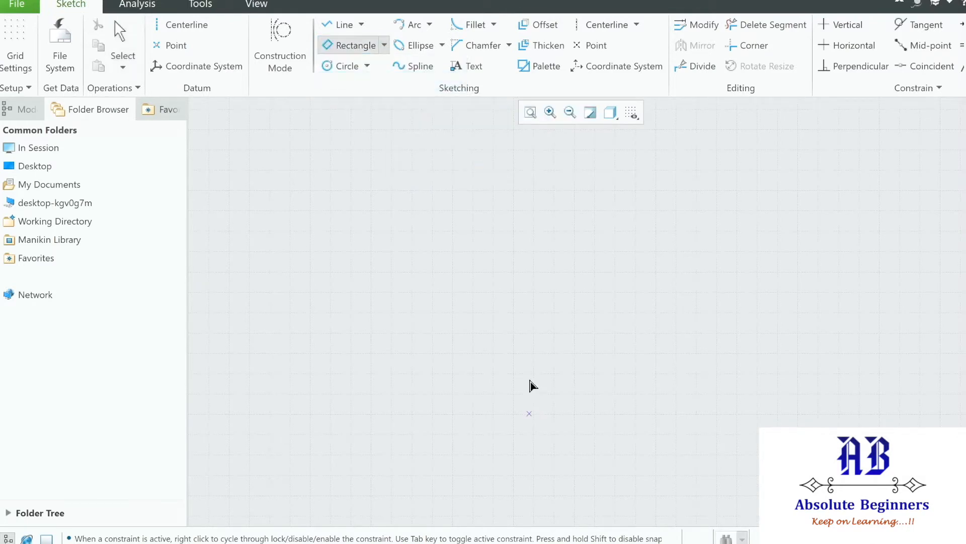
{"action": "left_click", "coordinate": [497, 332]}
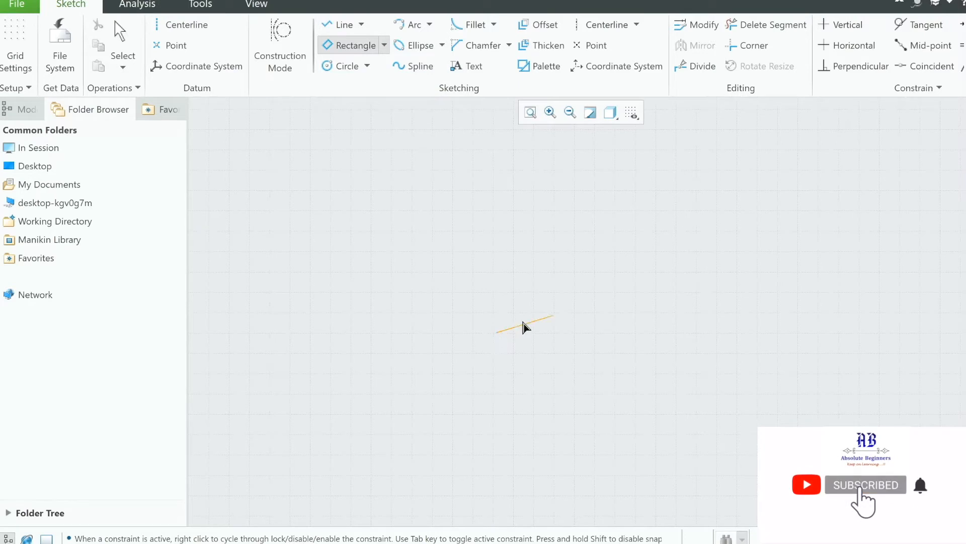
{"action": "left_click", "coordinate": [656, 231]}
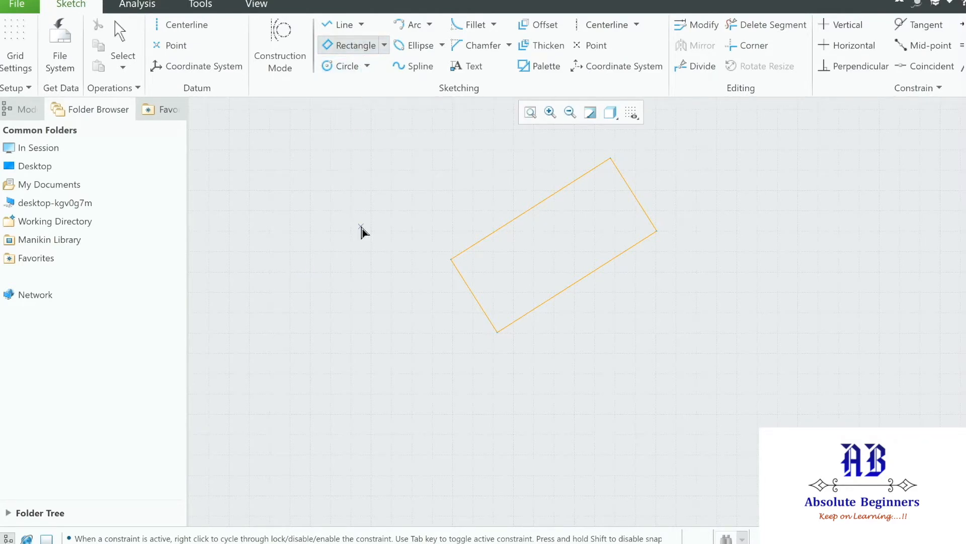
{"action": "middle_click", "coordinate": [327, 229]}
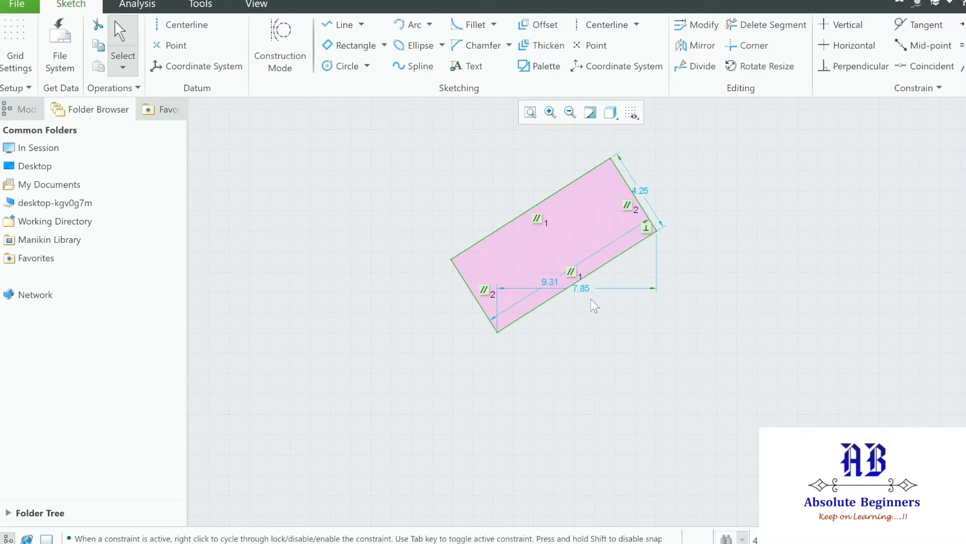
Step: Move the slanted rectangle's horizontal, short-side and long-side dimensions outside its outline
{"action": "left_click_drag", "start_coordinate": [581, 291], "coordinate": [583, 361]}
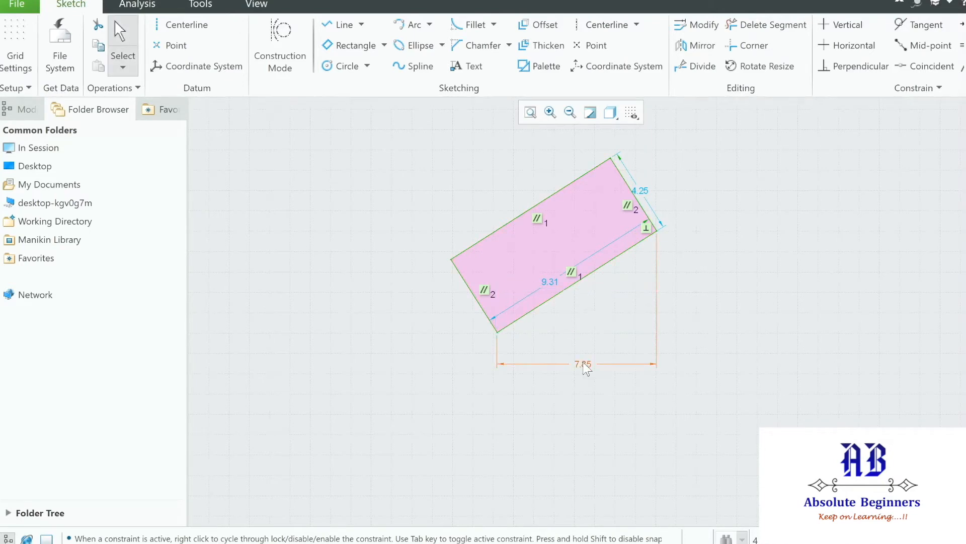
{"action": "left_click_drag", "start_coordinate": [639, 192], "coordinate": [660, 176]}
{"action": "left_click_drag", "start_coordinate": [550, 285], "coordinate": [470, 202]}
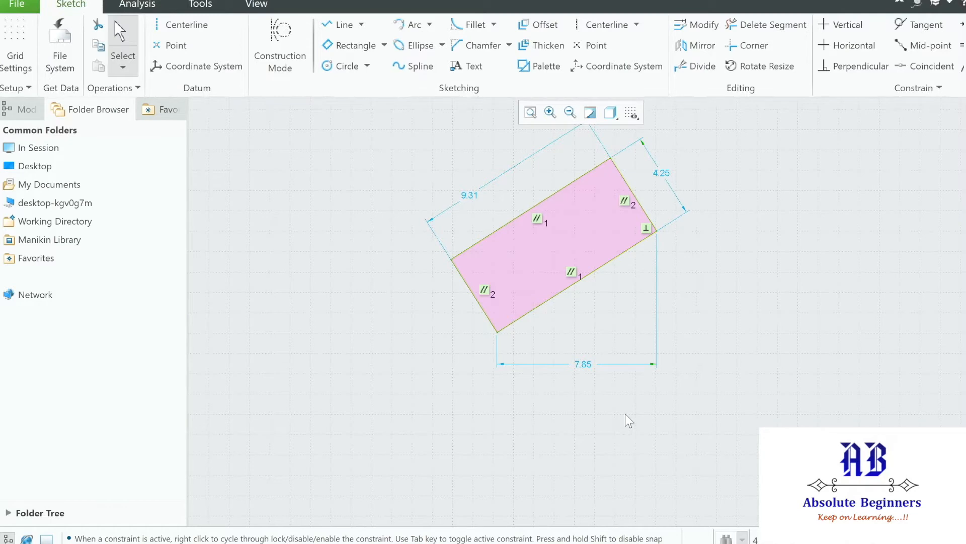
Step: Examine the parallel constraint pairs and the perpendicular constraint of the slanted rectangle
{"action": "left_click", "coordinate": [540, 216]}
{"action": "left_click", "coordinate": [541, 202]}
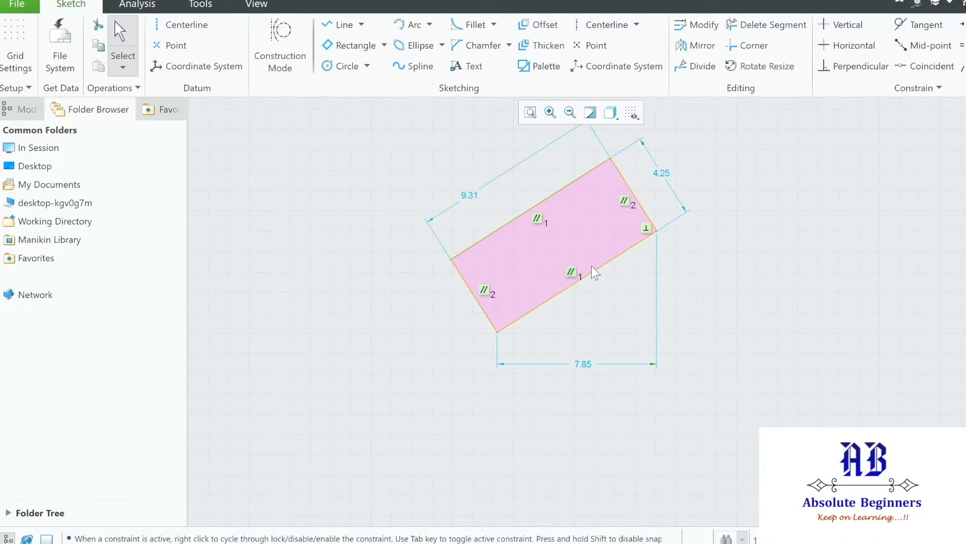
{"action": "left_click", "coordinate": [599, 268]}
{"action": "left_click", "coordinate": [624, 202]}
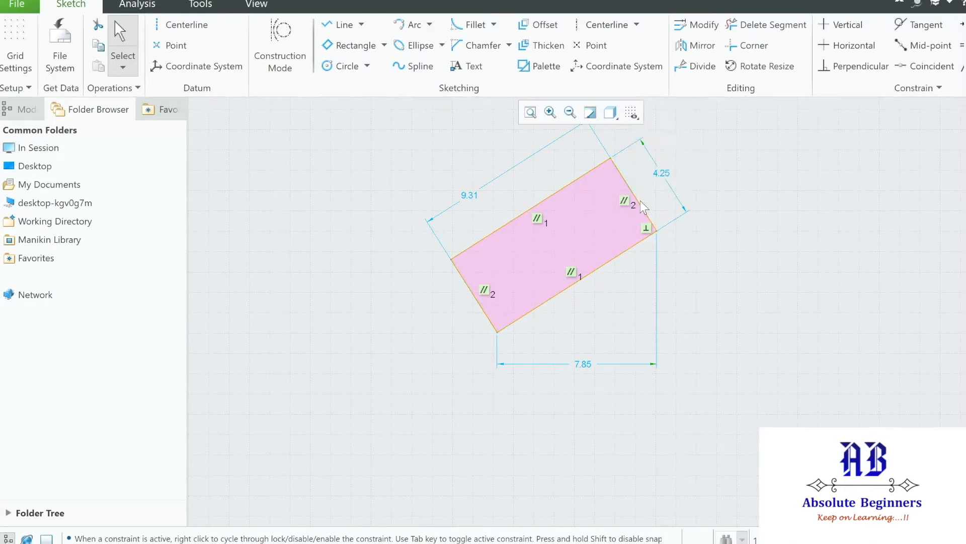
{"action": "left_click", "coordinate": [486, 290]}
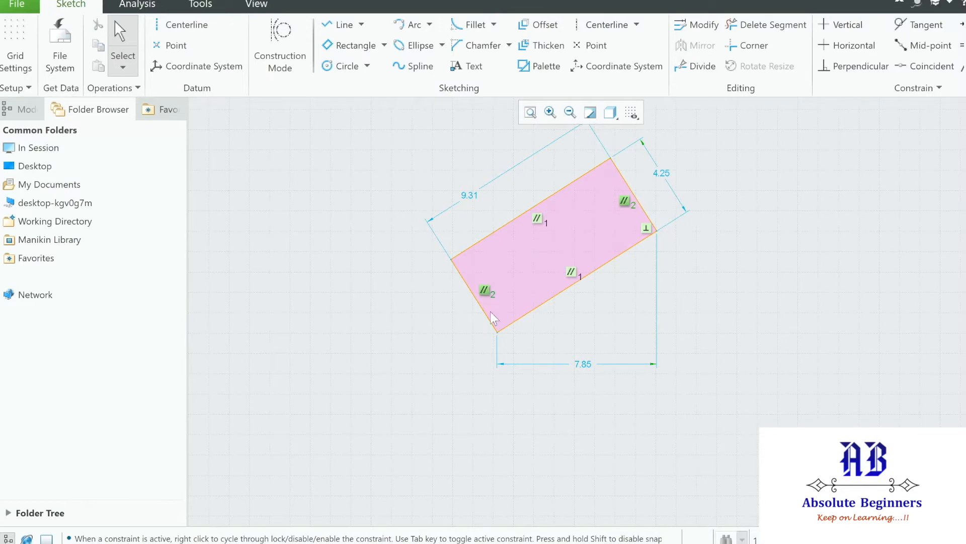
{"action": "left_click", "coordinate": [646, 228]}
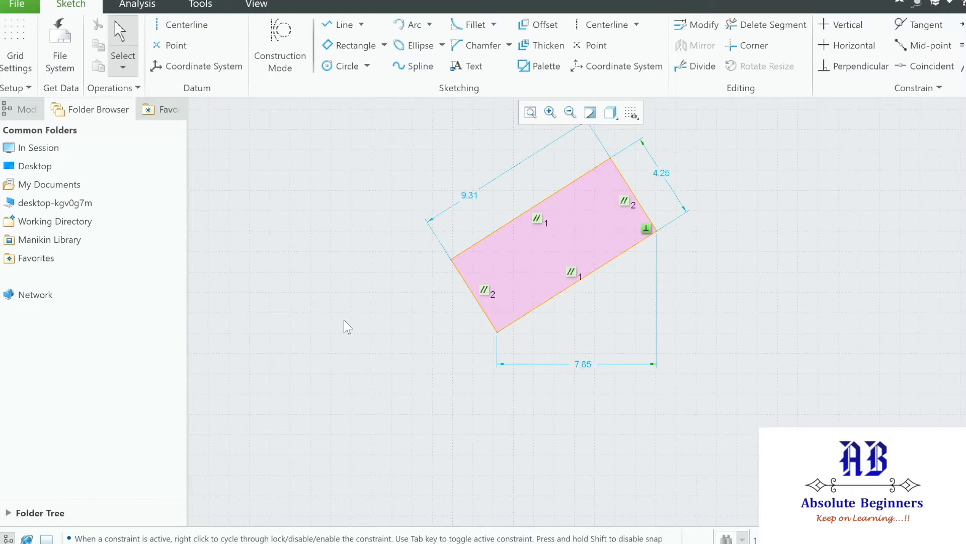
Step: Move the long-side dimension farther from the slanted rectangle and place its value nearer the middle of the dimension line
{"action": "left_click_drag", "start_coordinate": [468, 199], "coordinate": [462, 180]}
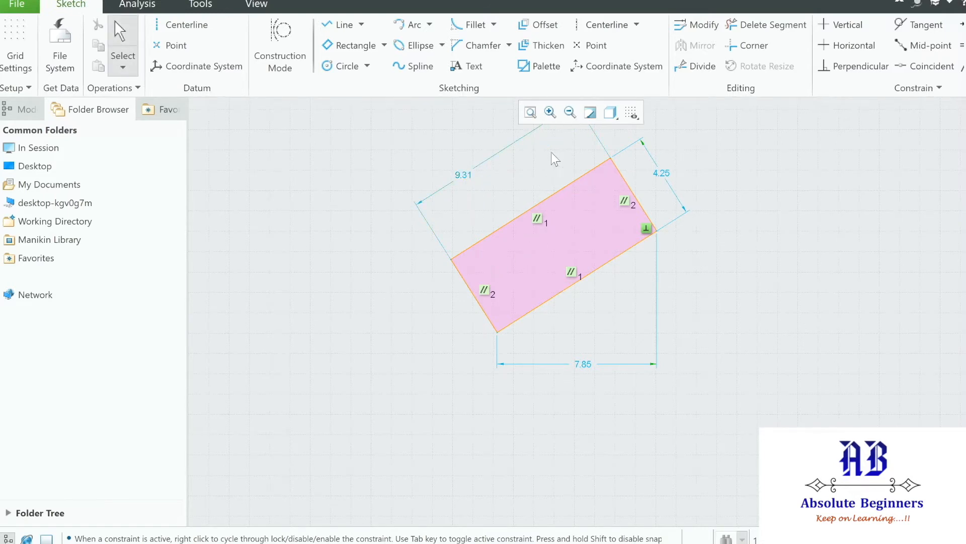
{"action": "left_click_drag", "start_coordinate": [469, 174], "coordinate": [503, 149]}
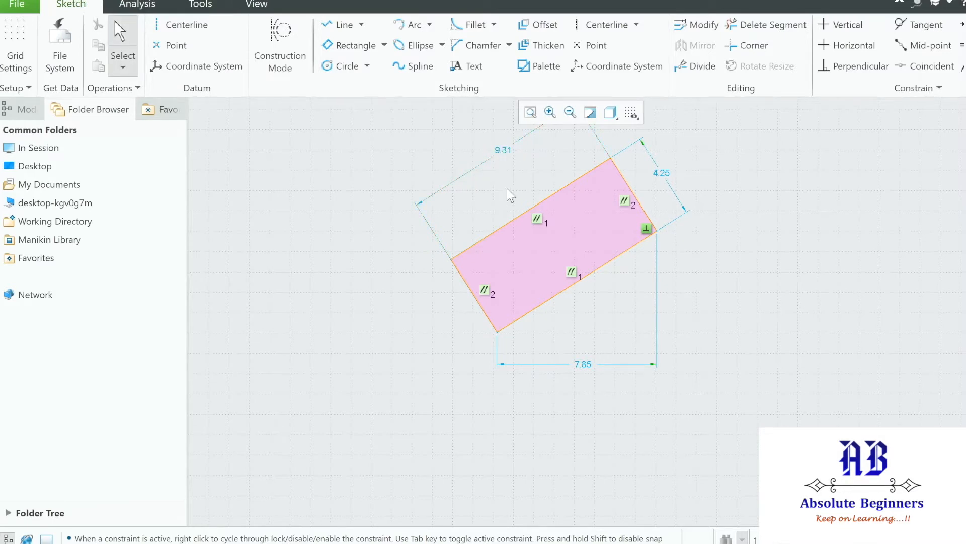
{"action": "left_click", "coordinate": [531, 111]}
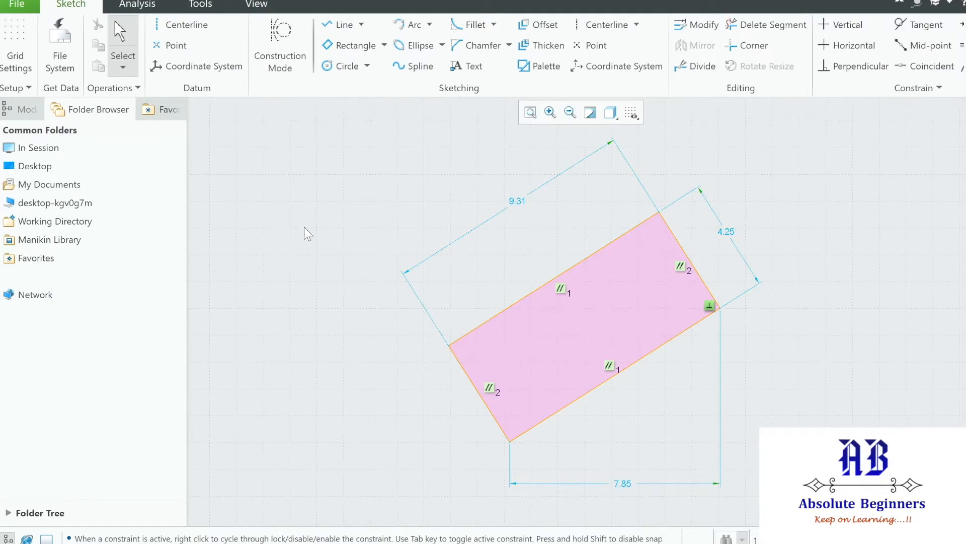
Step: Set the slanted rectangle's short side to 5 and its long side to 10
{"action": "double_click", "coordinate": [730, 236]}
{"action": "type", "text": "546700"}
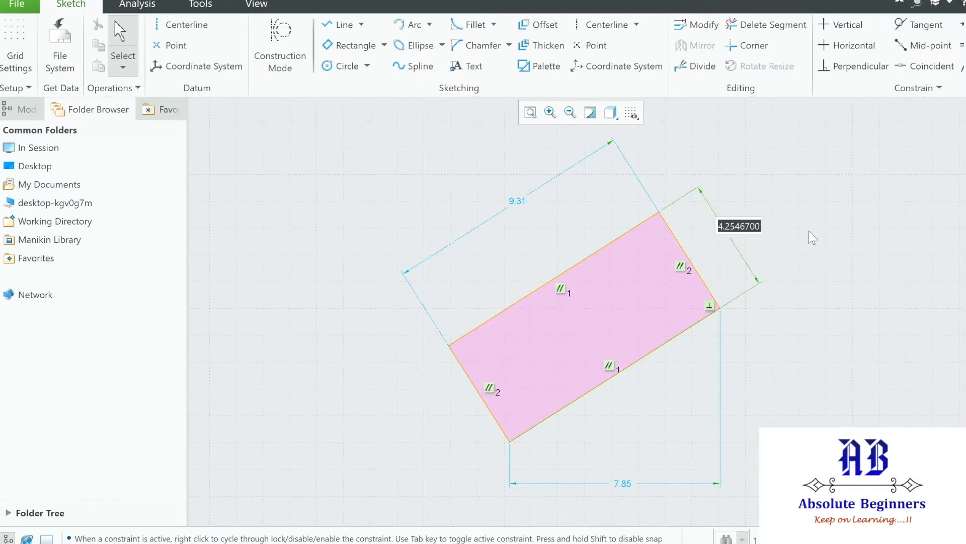
{"action": "key", "text": "Return"}
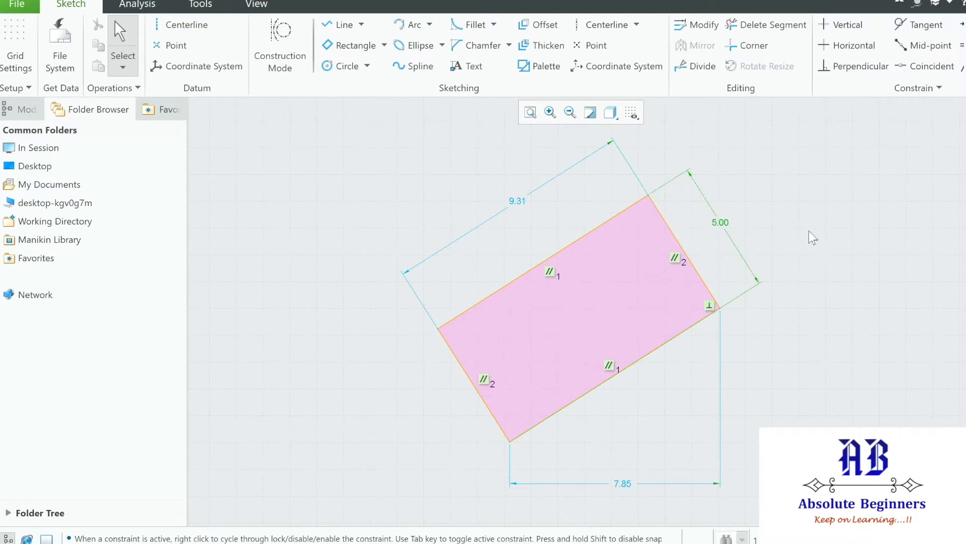
{"action": "double_click", "coordinate": [515, 204]}
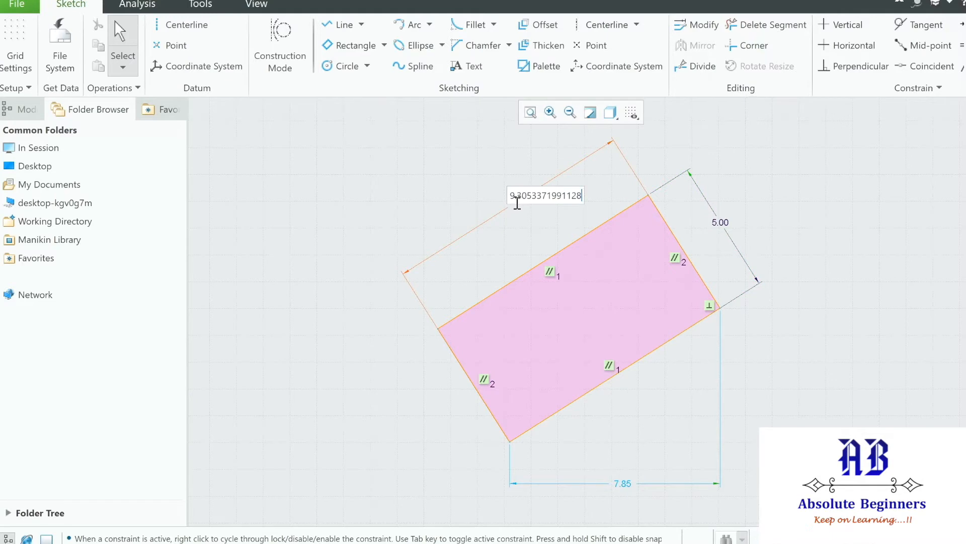
{"action": "left_click_drag", "start_coordinate": [509, 194], "coordinate": [594, 192]}
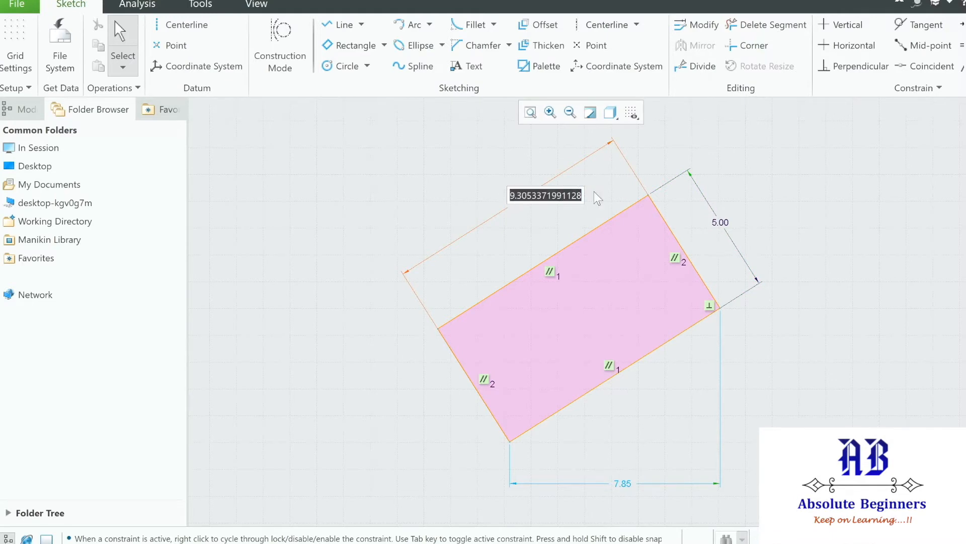
{"action": "type", "text": "10"}
{"action": "key", "text": "Return"}
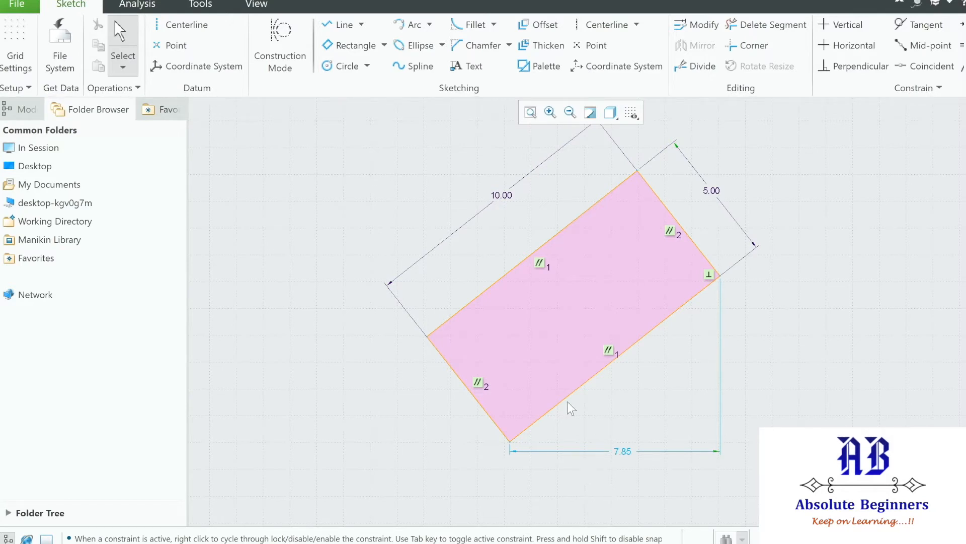
Step: Draw a horizontal centerline through the lowest corner of the slanted rectangle
{"action": "left_click", "coordinate": [637, 25]}
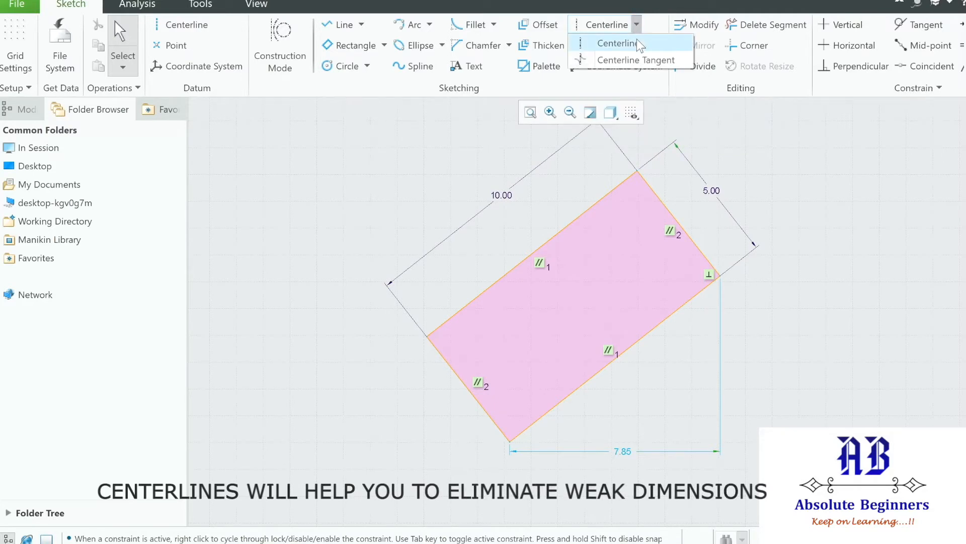
{"action": "left_click", "coordinate": [641, 45]}
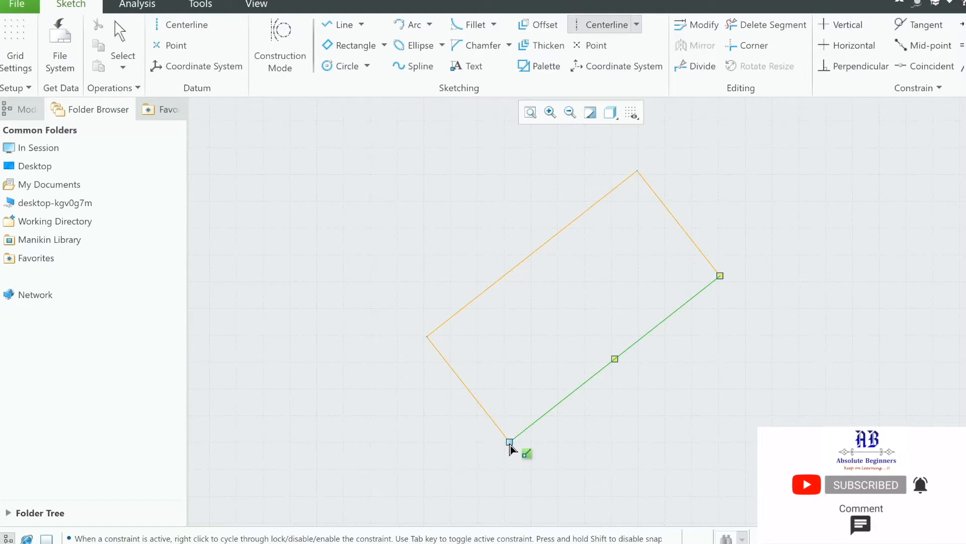
{"action": "left_click", "coordinate": [510, 442]}
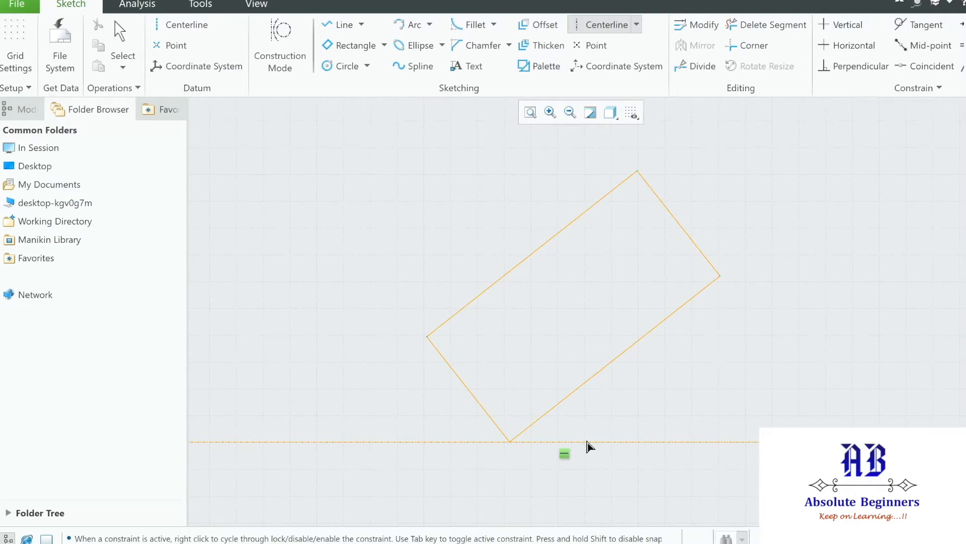
{"action": "left_click", "coordinate": [588, 446]}
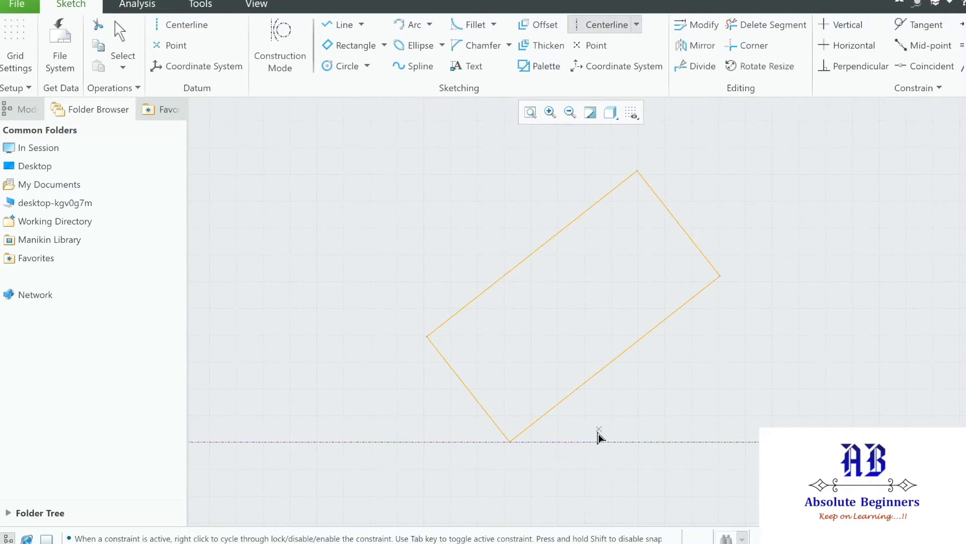
{"action": "middle_click", "coordinate": [669, 389]}
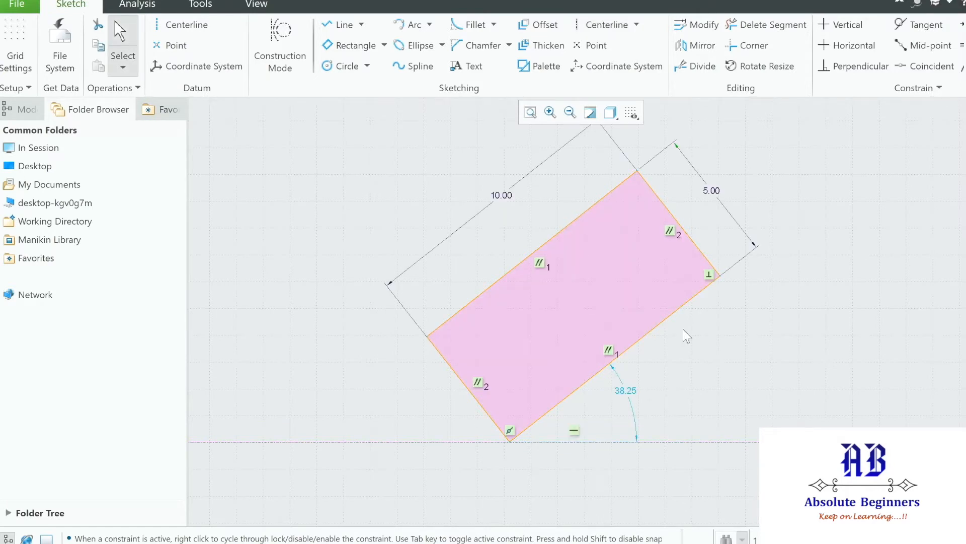
Step: Set the angle between the centerline and the rectangle's lower long side to 45 degrees
{"action": "double_click", "coordinate": [627, 394]}
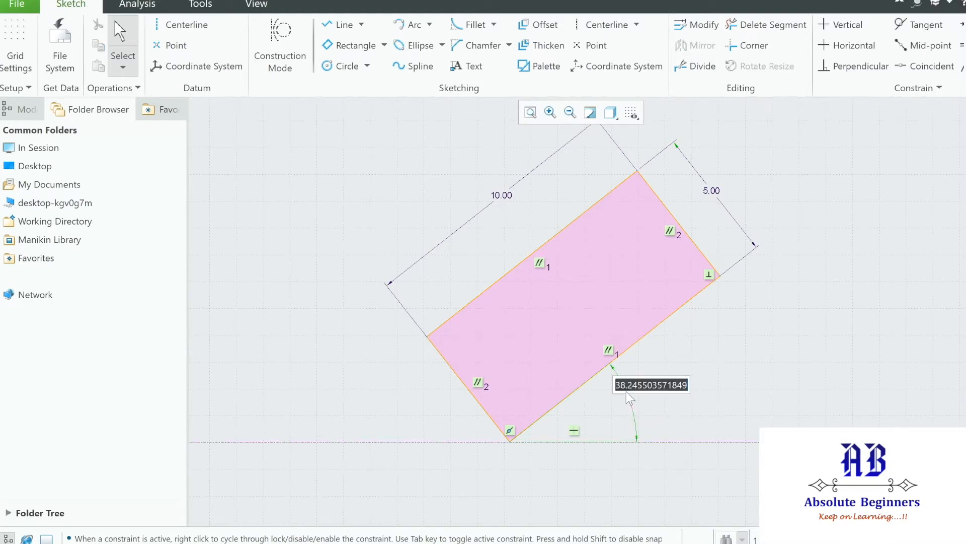
{"action": "type", "text": "45"}
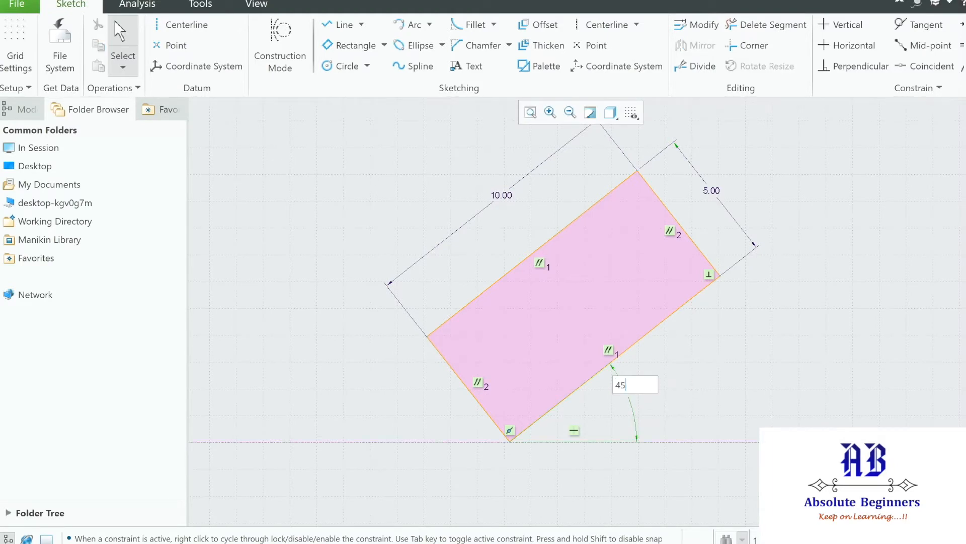
{"action": "key", "text": "Return"}
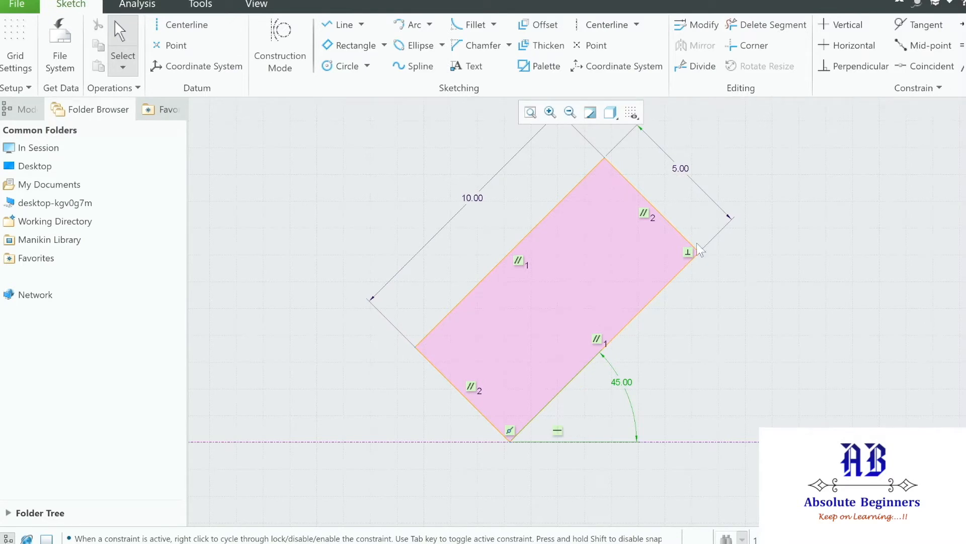
Step: Delete the entire slanted rectangle sketch, including its centerline, dimensions and constraints
{"action": "left_click", "coordinate": [537, 110]}
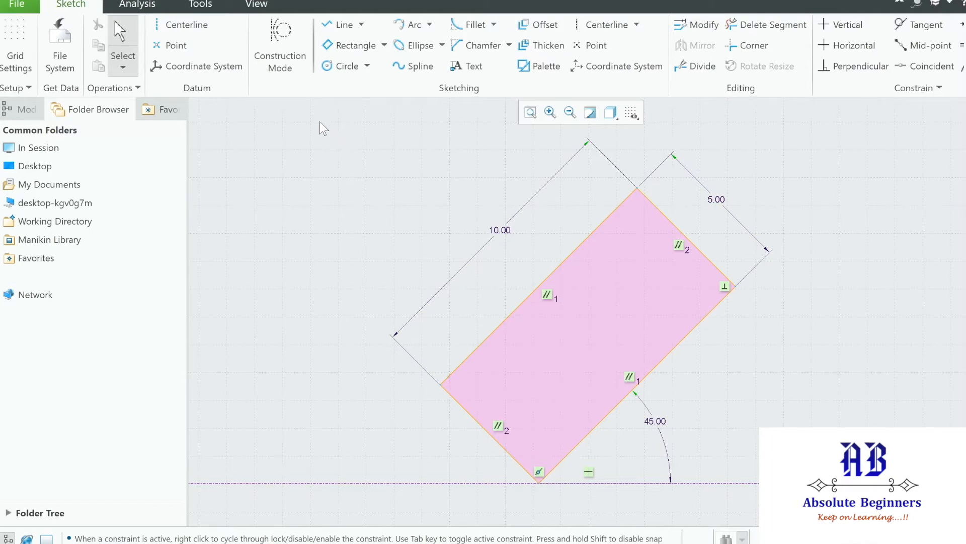
{"action": "left_click_drag", "start_coordinate": [319, 121], "coordinate": [866, 506]}
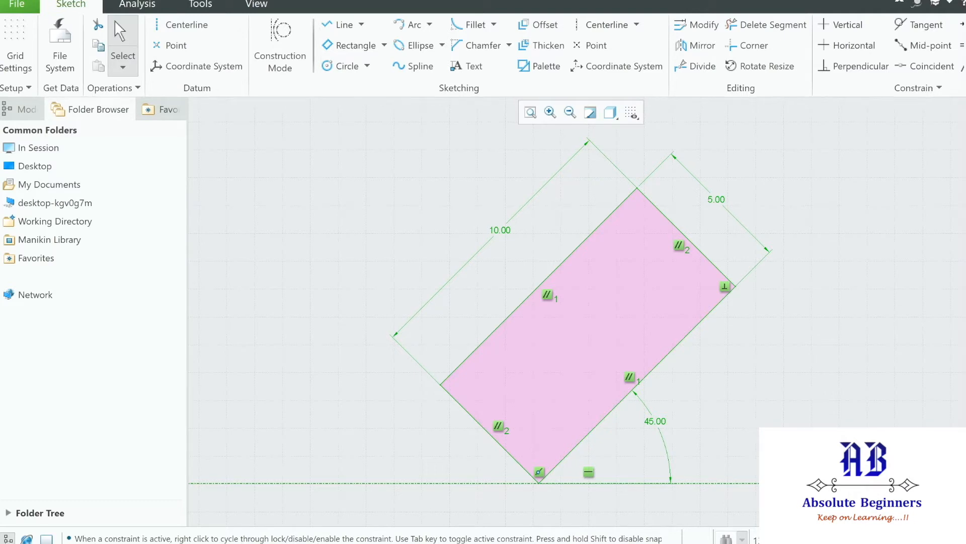
{"action": "key", "text": "Delete"}
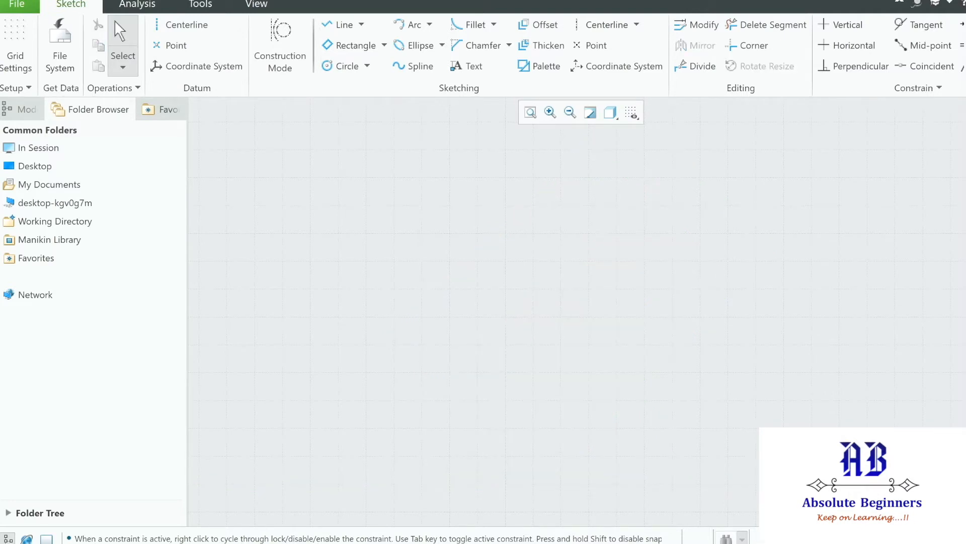
Step: Sketch a center rectangle about 16.22 wide and 7.92 high, and move both of its dimensions outside the outline
{"action": "left_click", "coordinate": [384, 46]}
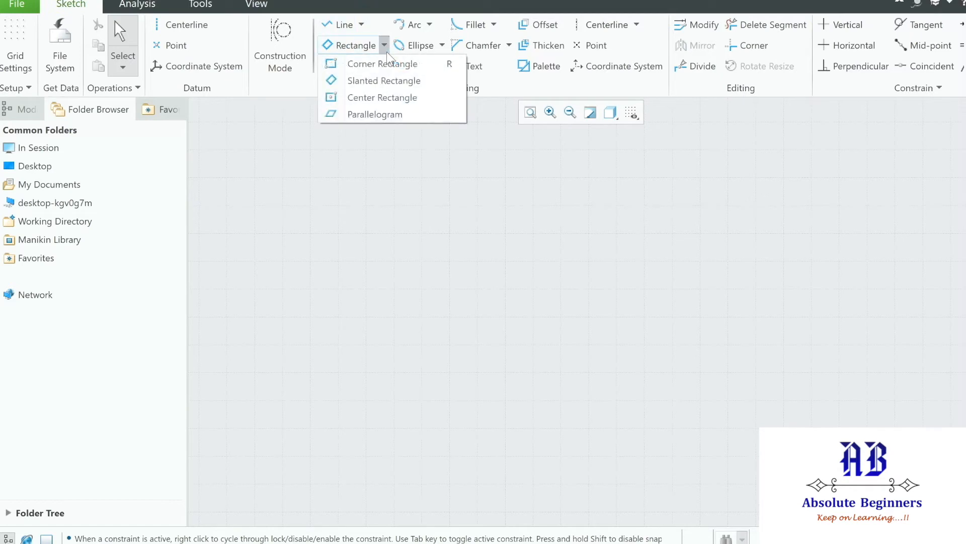
{"action": "left_click", "coordinate": [402, 103]}
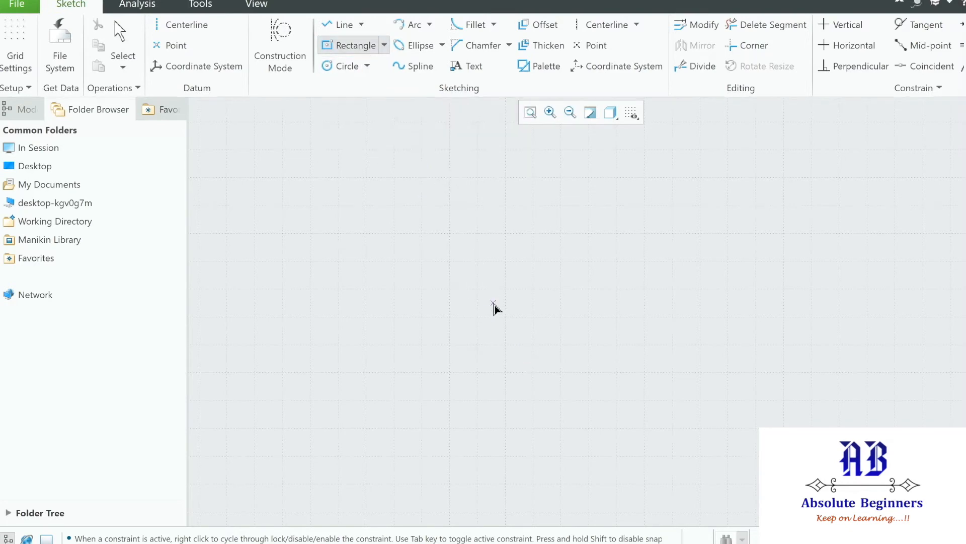
{"action": "left_click", "coordinate": [560, 319]}
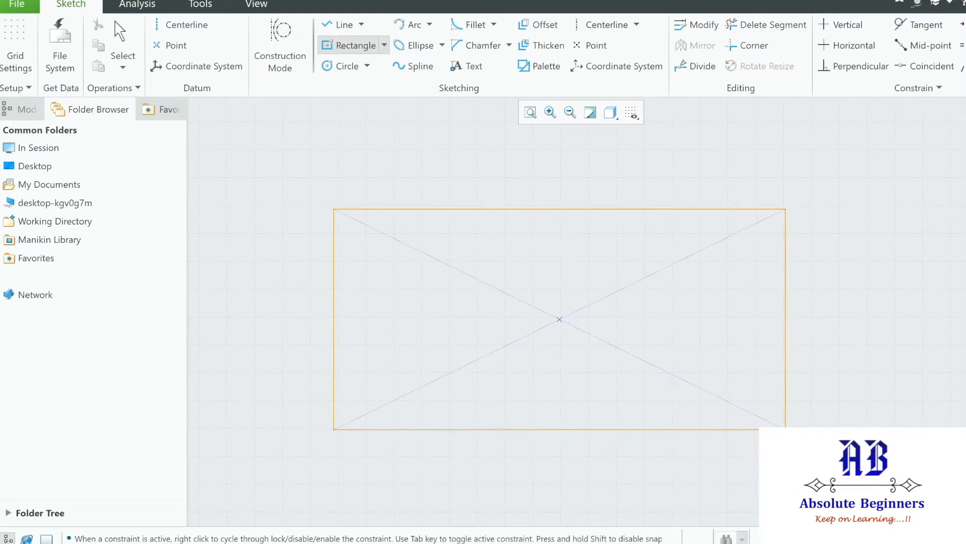
{"action": "left_click", "coordinate": [786, 430]}
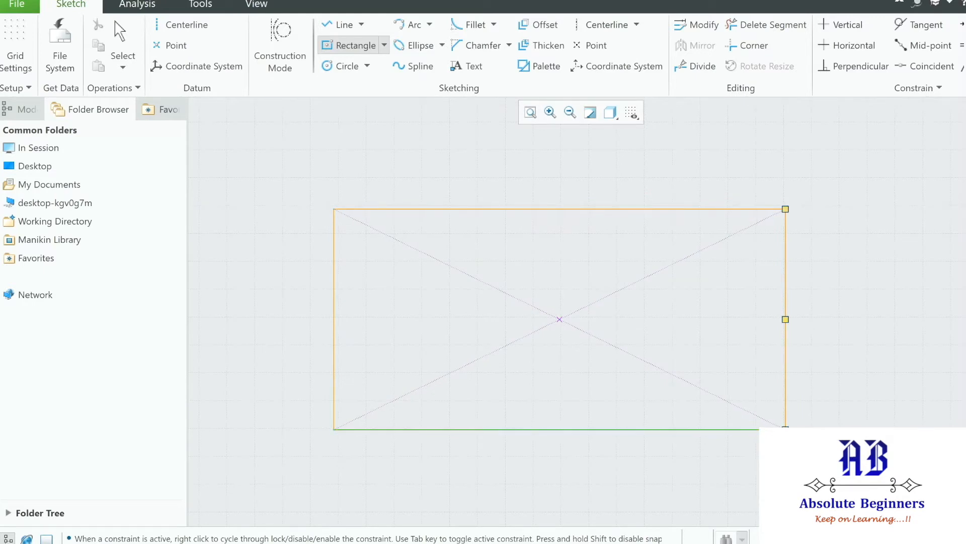
{"action": "middle_click", "coordinate": [834, 348]}
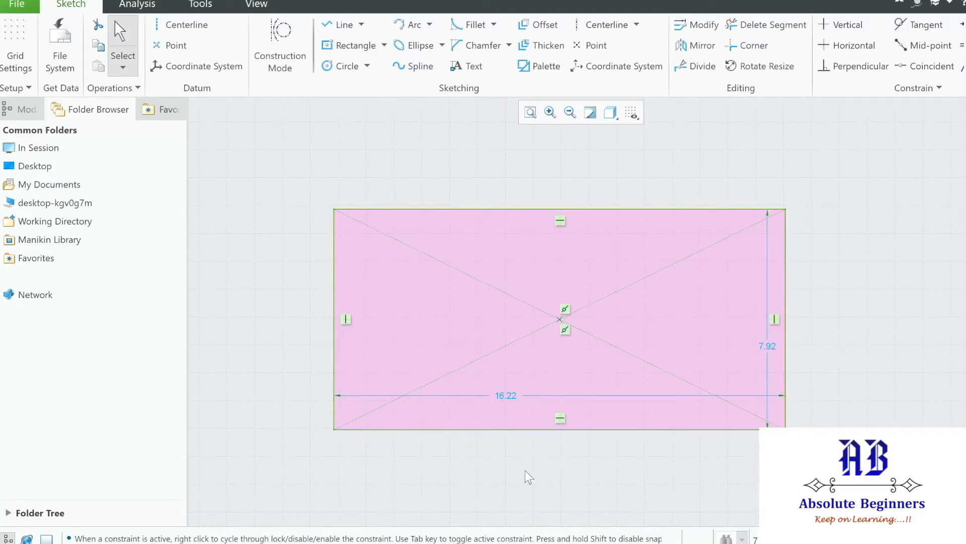
{"action": "left_click_drag", "start_coordinate": [509, 400], "coordinate": [514, 454]}
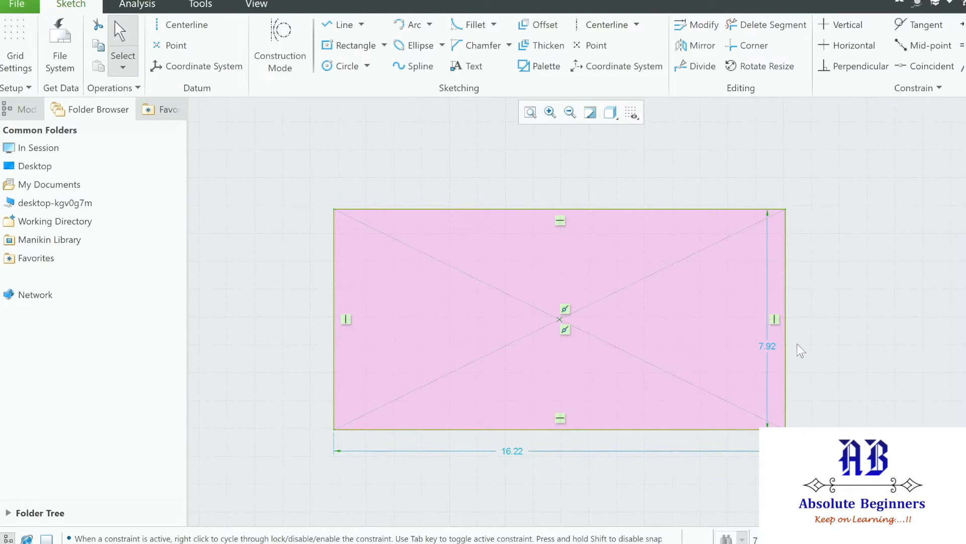
{"action": "left_click_drag", "start_coordinate": [773, 346], "coordinate": [830, 348]}
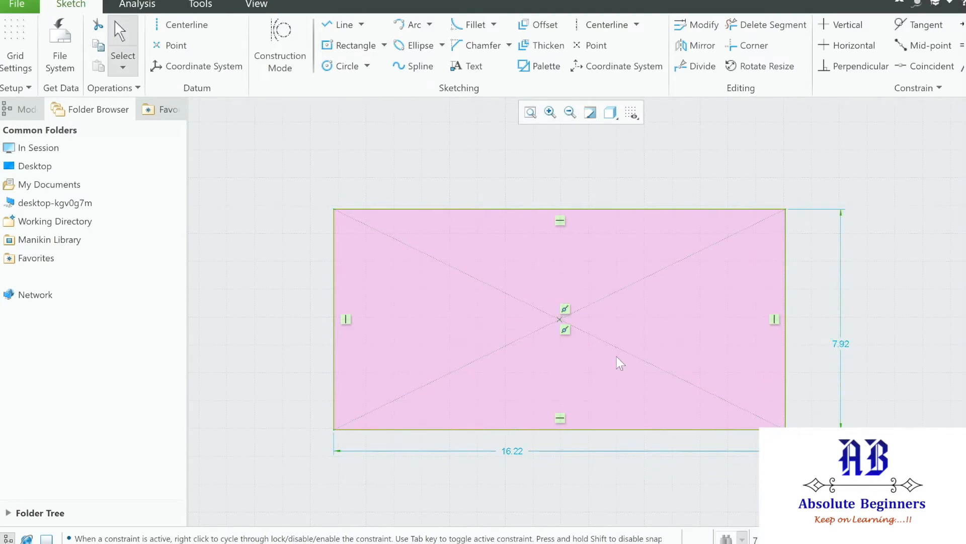
Step: Examine the center rectangle's horizontal and vertical constraints and the point where its diagonals cross
{"action": "left_click", "coordinate": [560, 220]}
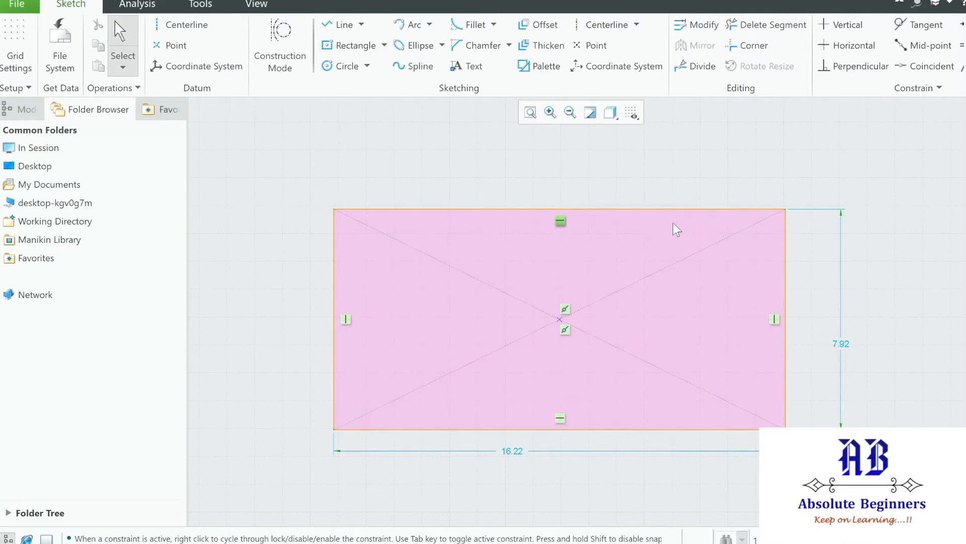
{"action": "left_click", "coordinate": [560, 418]}
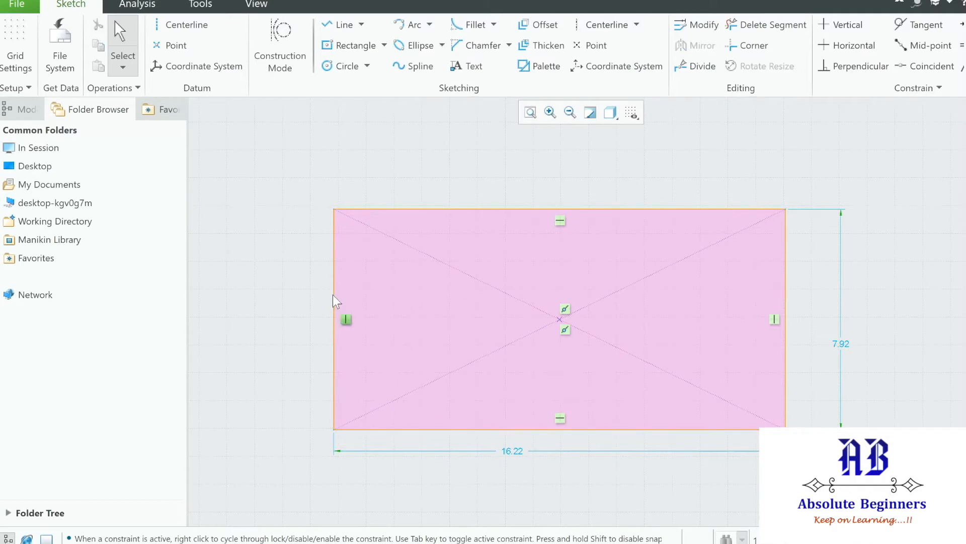
{"action": "left_click", "coordinate": [779, 320]}
{"action": "left_click", "coordinate": [780, 291]}
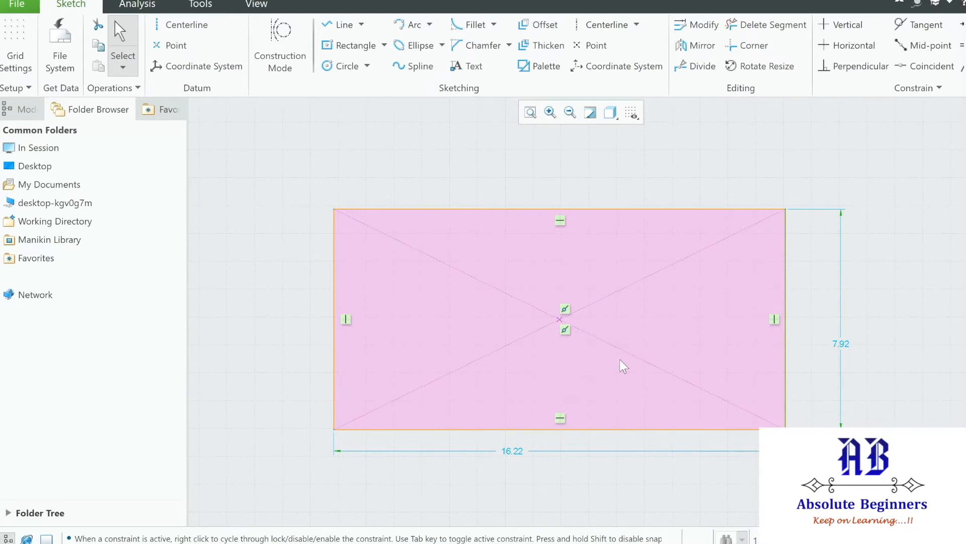
{"action": "left_click", "coordinate": [562, 323]}
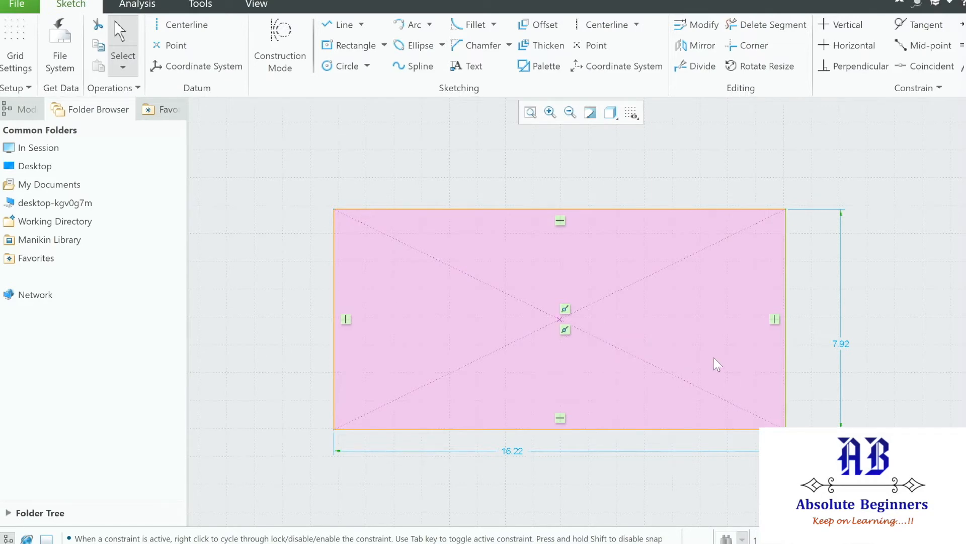
Step: Set the center rectangle's height to 8 and its width to 16
{"action": "left_click", "coordinate": [833, 346]}
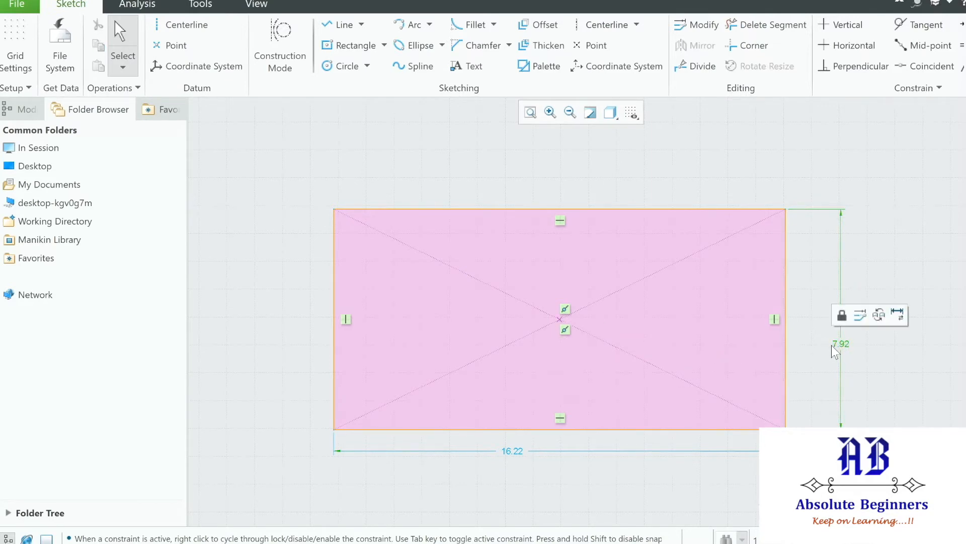
{"action": "left_click", "coordinate": [895, 314]}
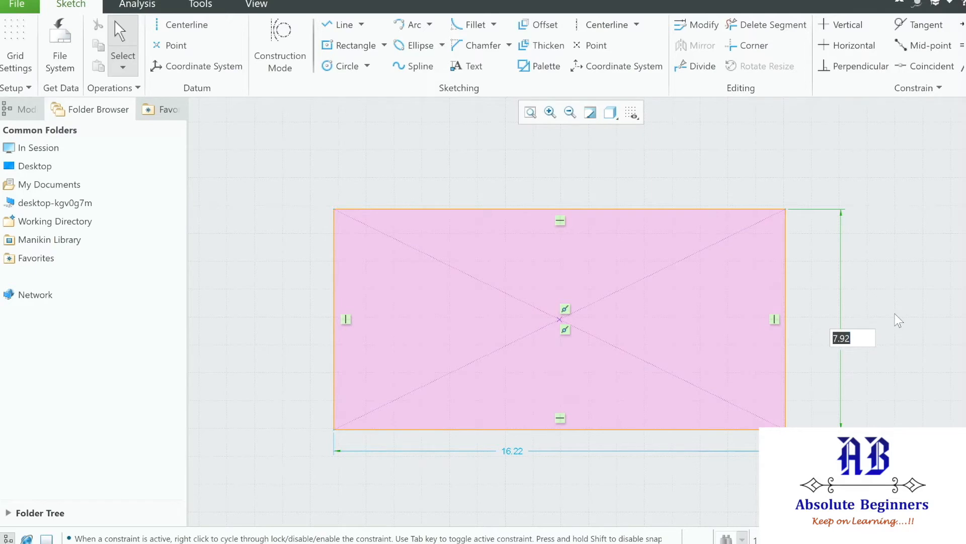
{"action": "type", "text": "8"}
{"action": "key", "text": "Return"}
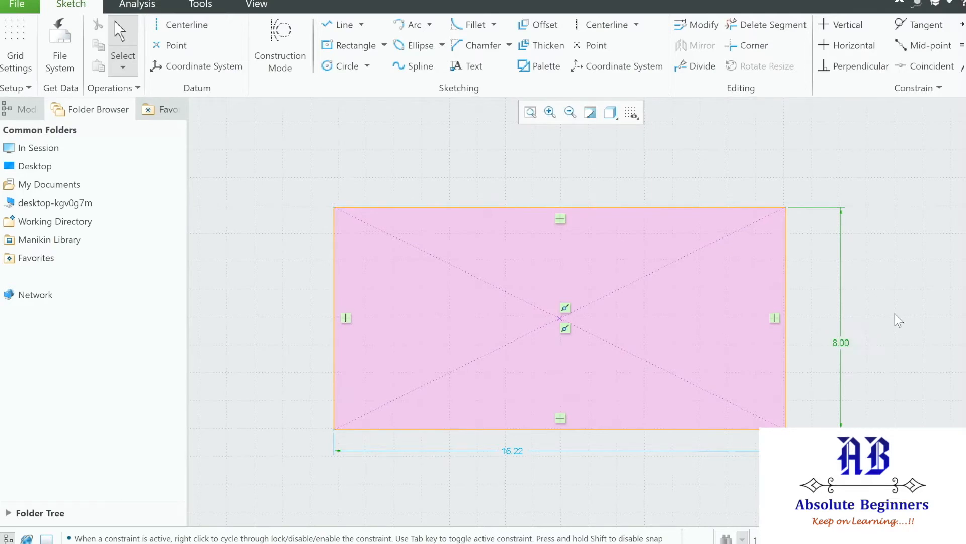
{"action": "double_click", "coordinate": [515, 451]}
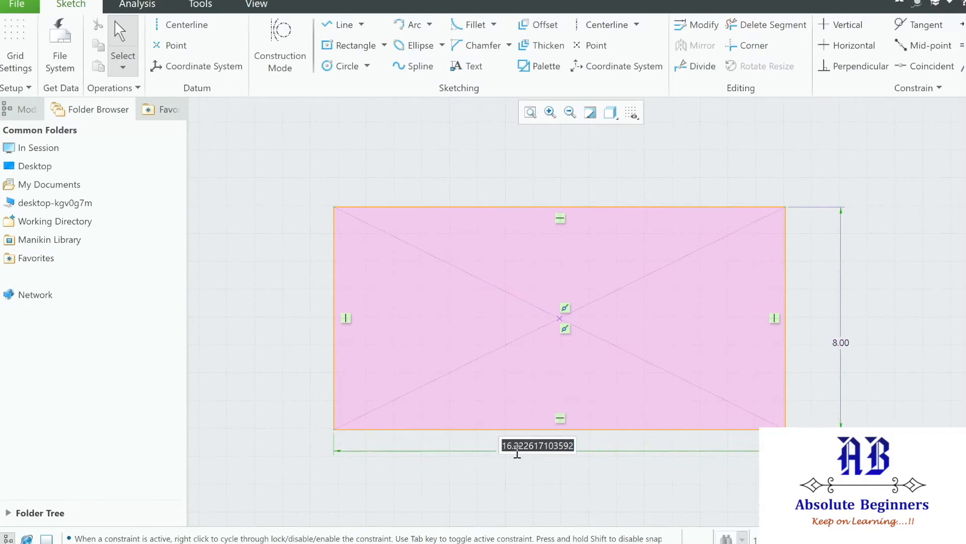
{"action": "type", "text": "16"}
{"action": "key", "text": "Return"}
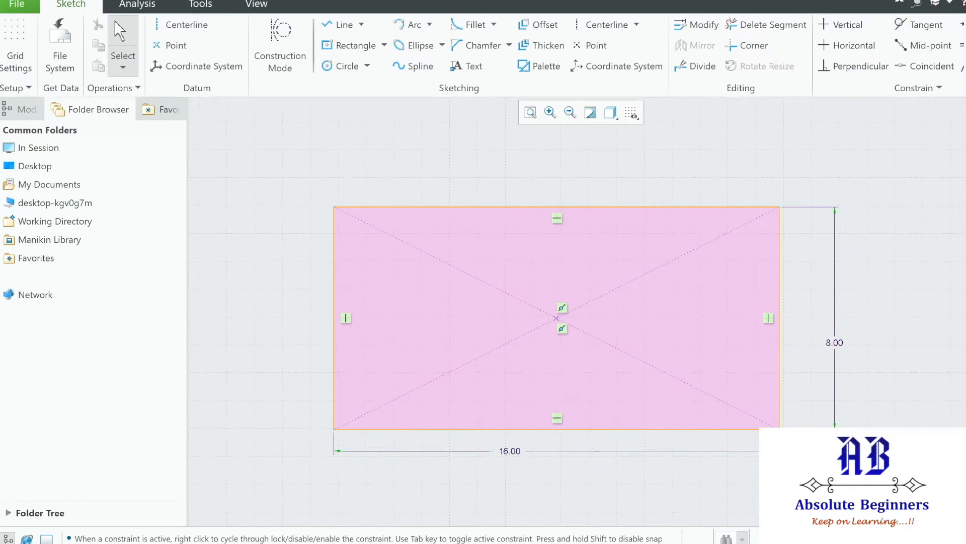
Step: Delete the entire center rectangle sketch, including its diagonals, dimensions and constraints
{"action": "left_click", "coordinate": [384, 45]}
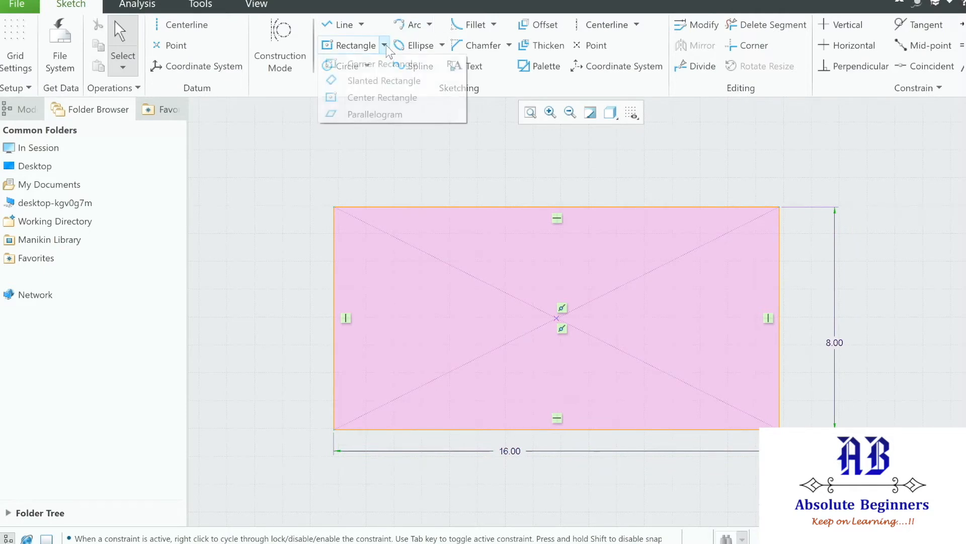
{"action": "left_click", "coordinate": [297, 250]}
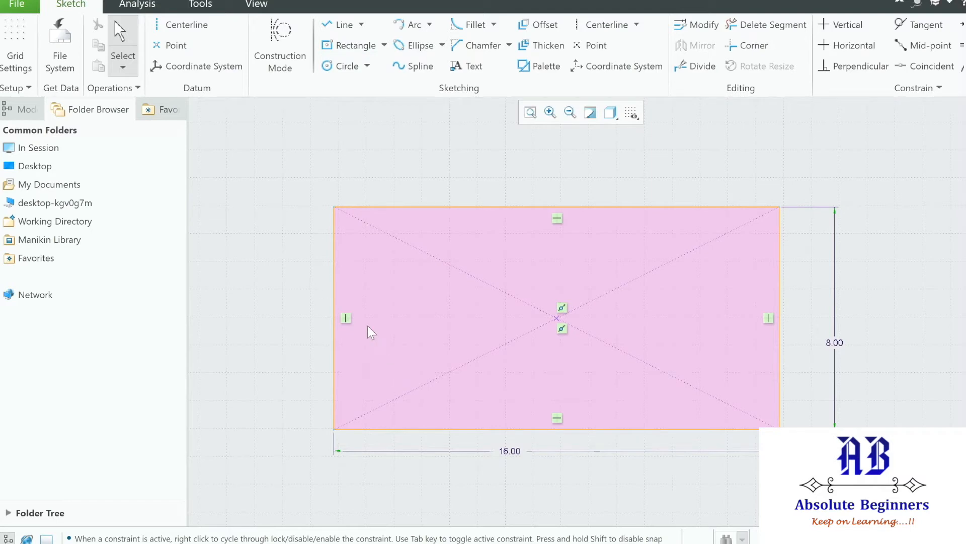
{"action": "left_click_drag", "start_coordinate": [810, 412], "coordinate": [875, 470]}
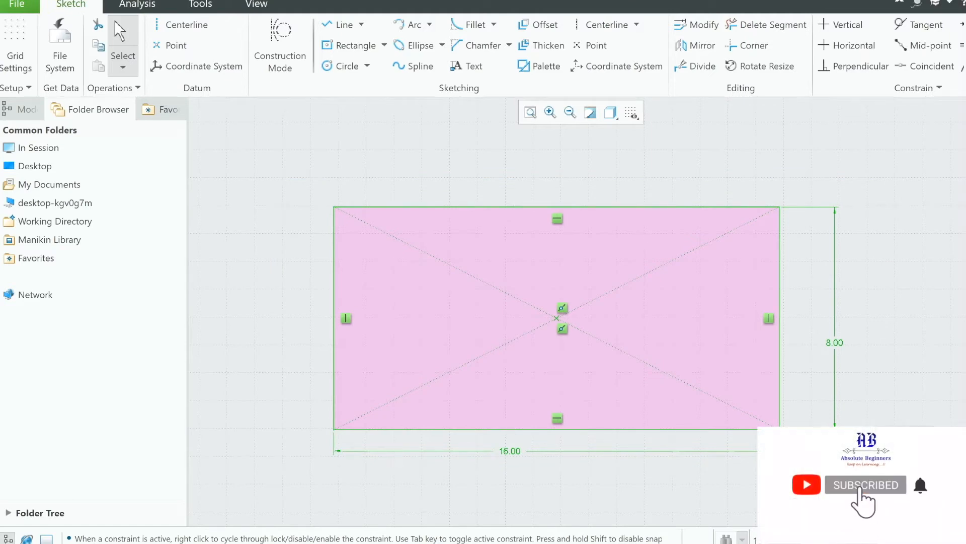
{"action": "key", "text": "Delete"}
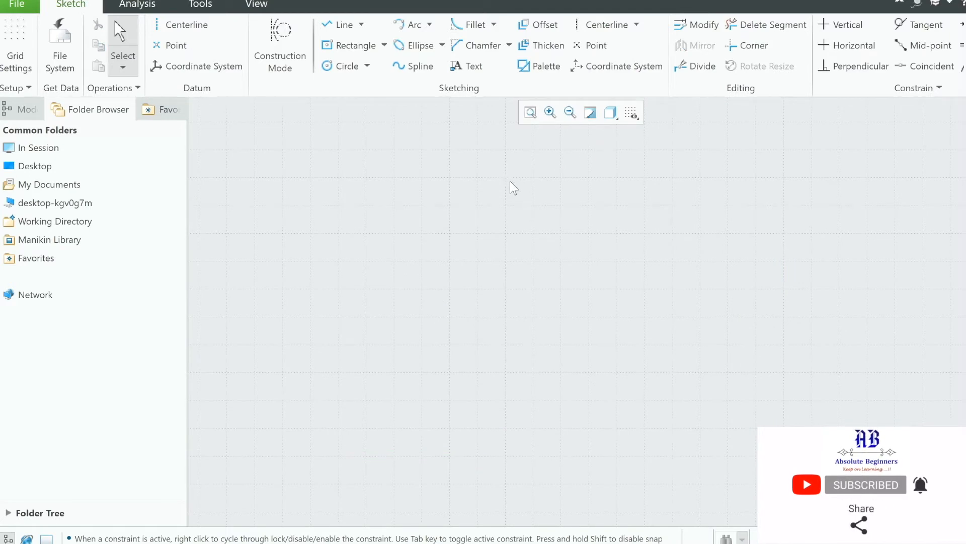
Step: Sketch a slanted parallelogram with sides about 8.08 and 3.95 and a corner angle of about 98 degrees
{"action": "left_click", "coordinate": [384, 46]}
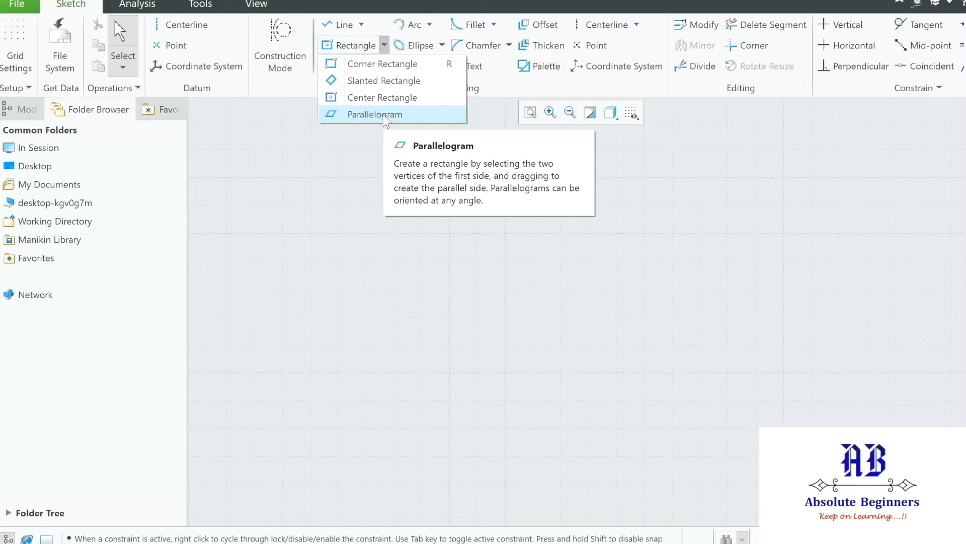
{"action": "left_click", "coordinate": [384, 115]}
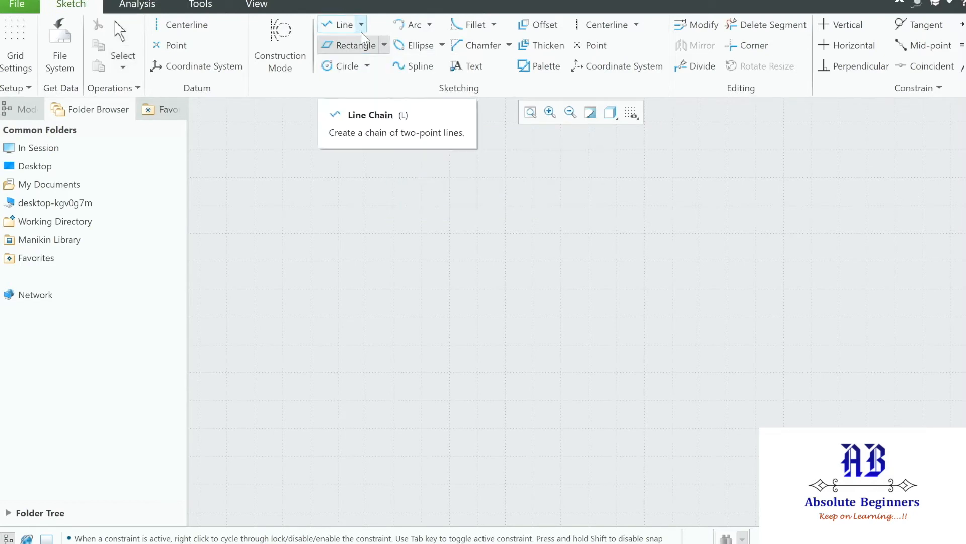
{"action": "left_click", "coordinate": [506, 400]}
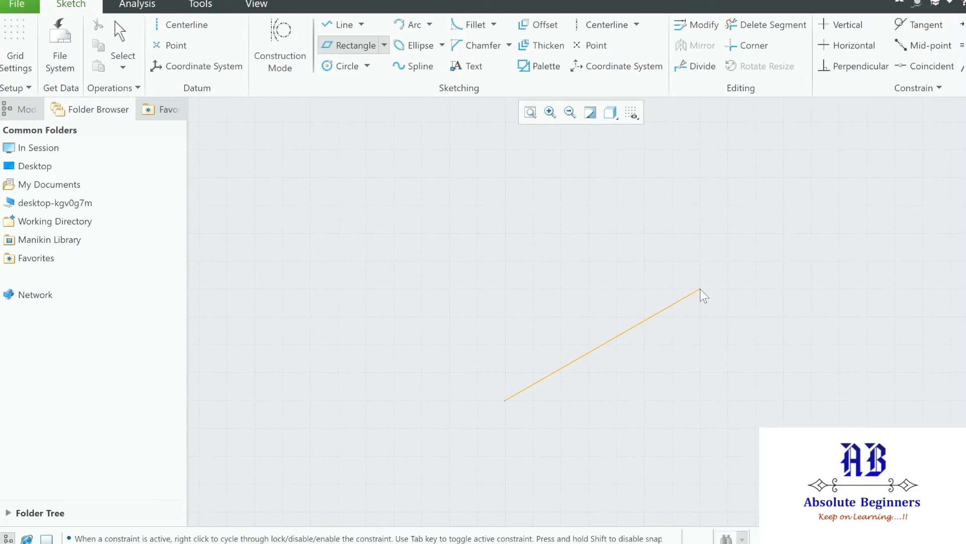
{"action": "left_click", "coordinate": [699, 288]}
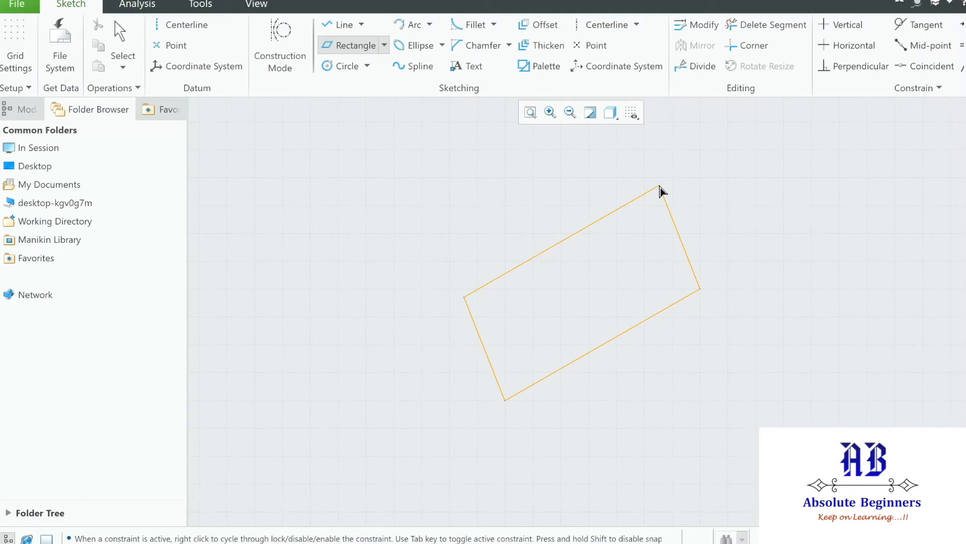
{"action": "left_click", "coordinate": [661, 187]}
{"action": "middle_click", "coordinate": [774, 225]}
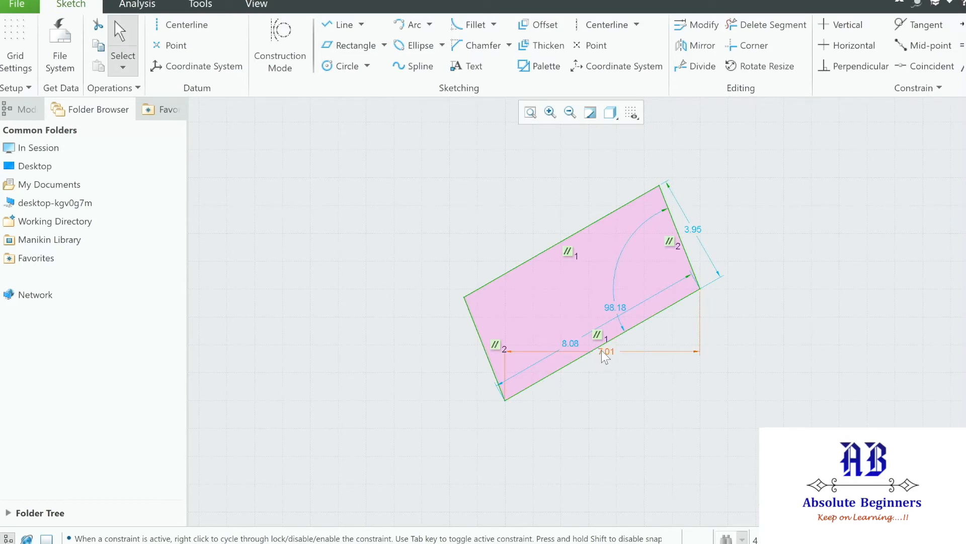
Step: Move the parallelogram's length dimensions clear of the outline and its angle dimension nearer the corner, and examine both pairs of parallel constraints
{"action": "left_click_drag", "start_coordinate": [602, 351], "coordinate": [606, 415]}
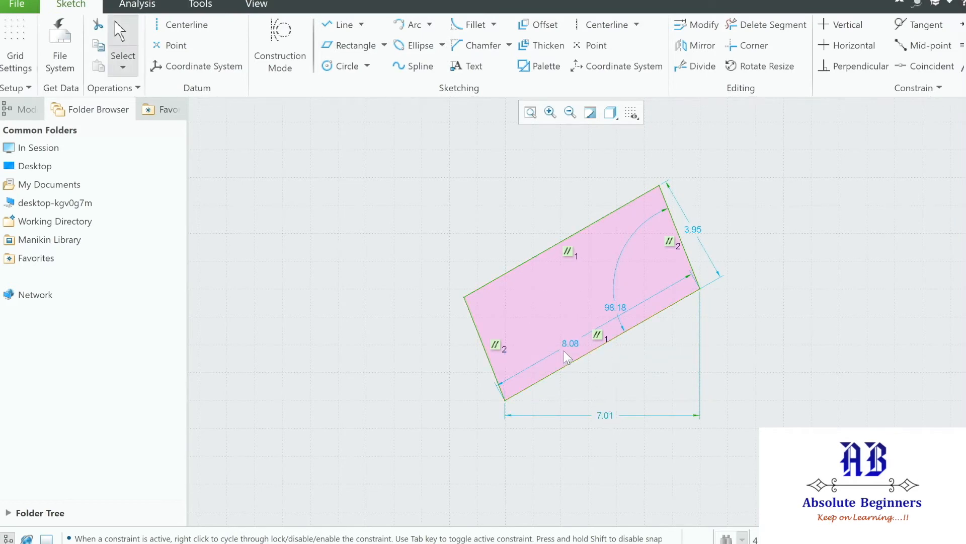
{"action": "left_click_drag", "start_coordinate": [565, 345], "coordinate": [590, 373]}
{"action": "left_click_drag", "start_coordinate": [699, 232], "coordinate": [703, 232]}
{"action": "left_click_drag", "start_coordinate": [612, 306], "coordinate": [649, 278]}
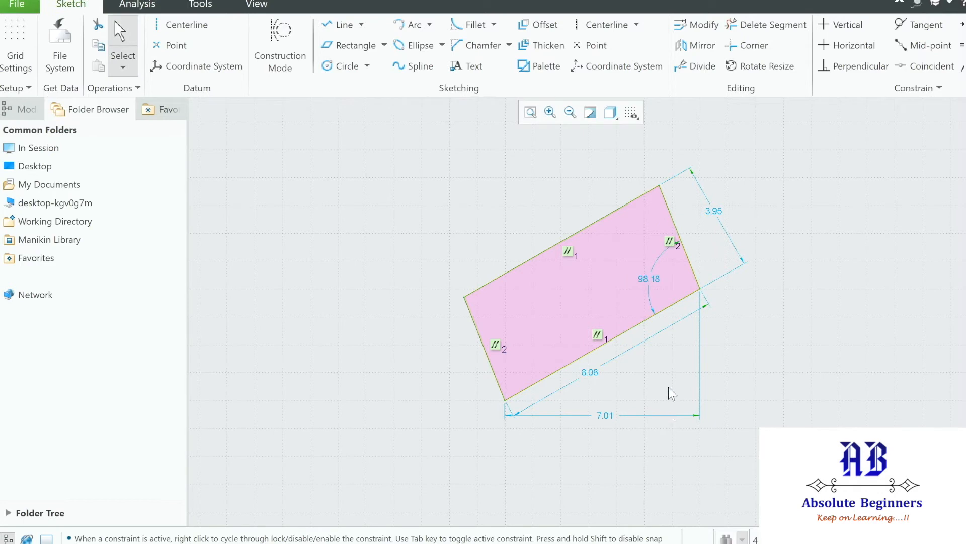
{"action": "left_click", "coordinate": [566, 253]}
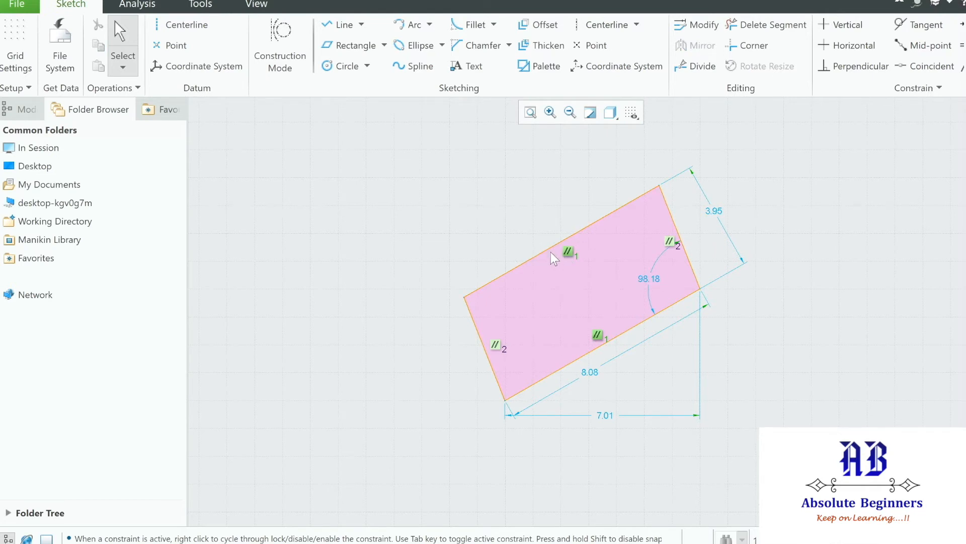
{"action": "left_click", "coordinate": [495, 346]}
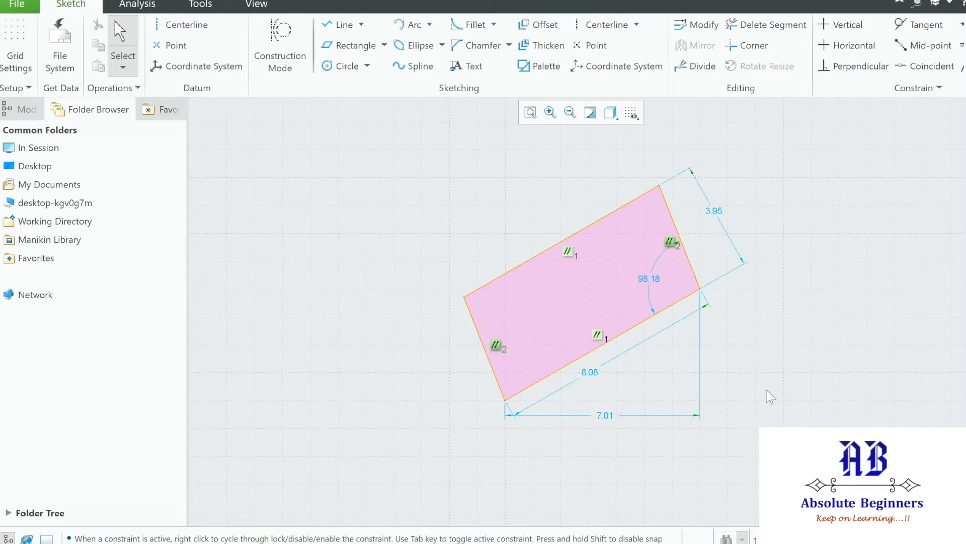
Step: Set the parallelogram's long side to 8, its short side to 4 and its corner angle to 90 degrees
{"action": "double_click", "coordinate": [588, 374]}
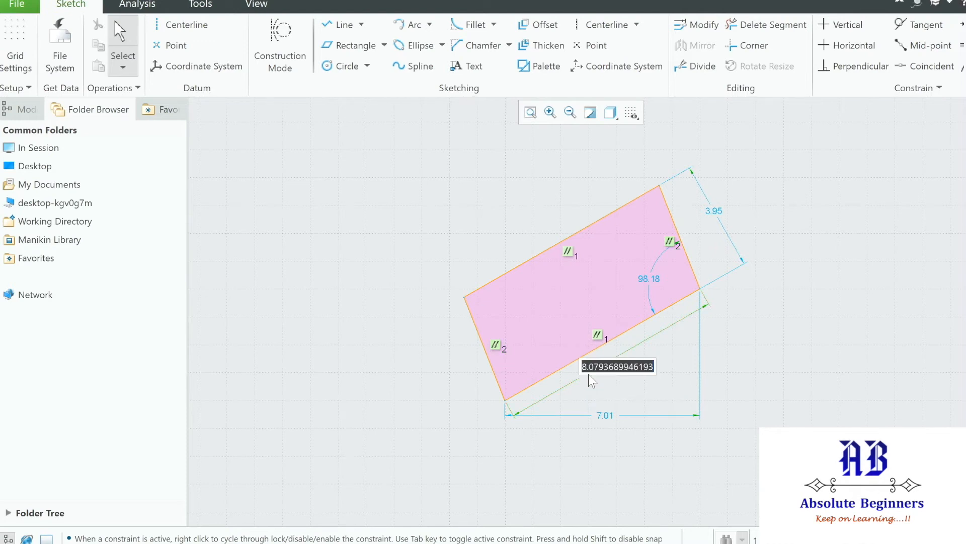
{"action": "type", "text": "8"}
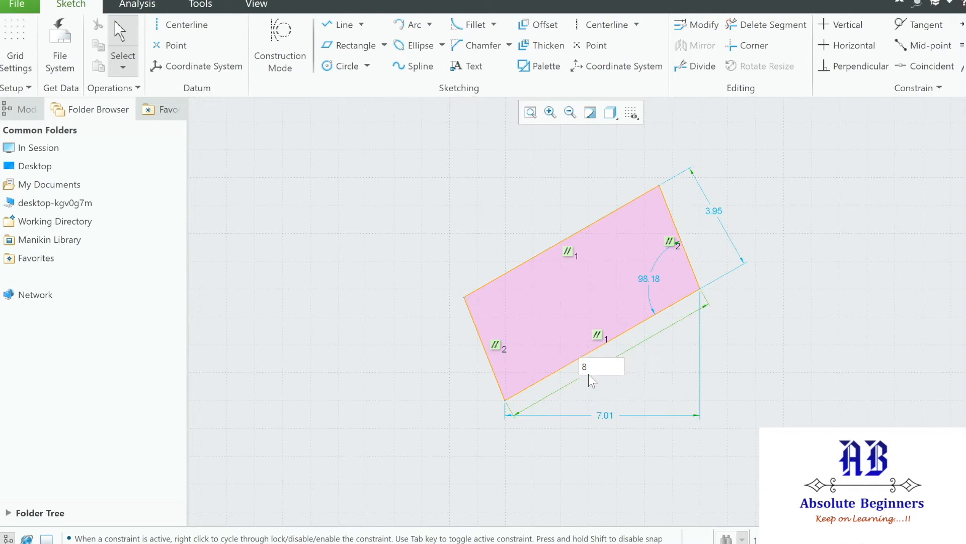
{"action": "key", "text": "Return"}
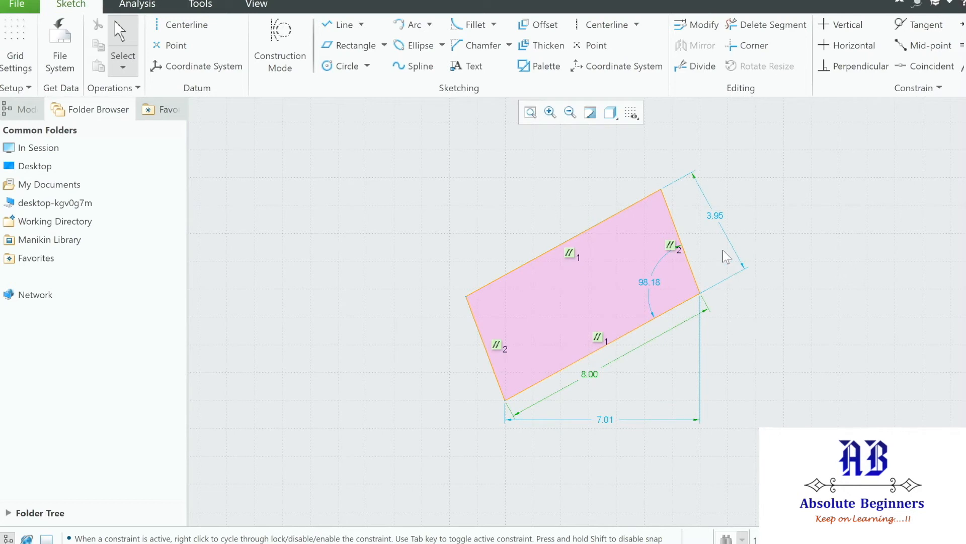
{"action": "double_click", "coordinate": [716, 217]}
{"action": "type", "text": "4"}
{"action": "key", "text": "Return"}
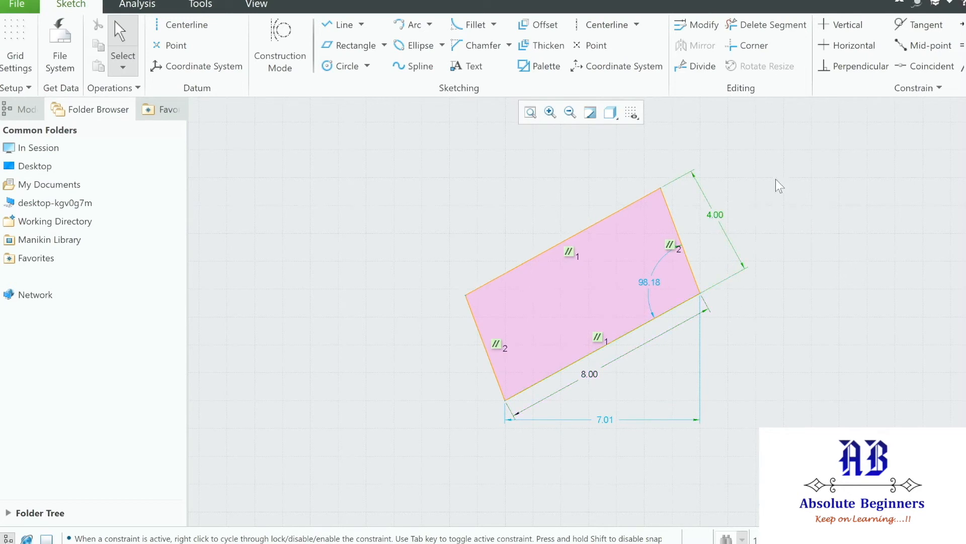
{"action": "double_click", "coordinate": [654, 282]}
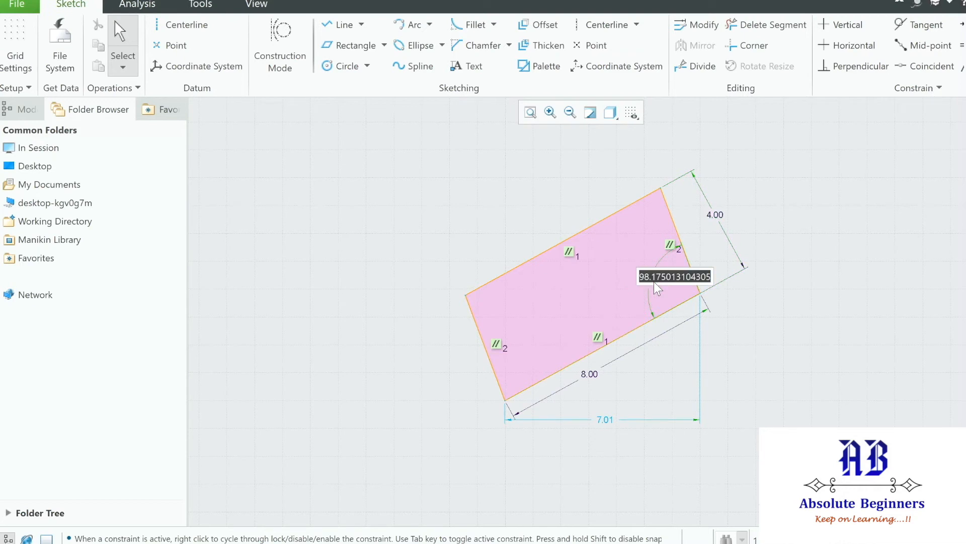
{"action": "type", "text": "90"}
{"action": "key", "text": "Return"}
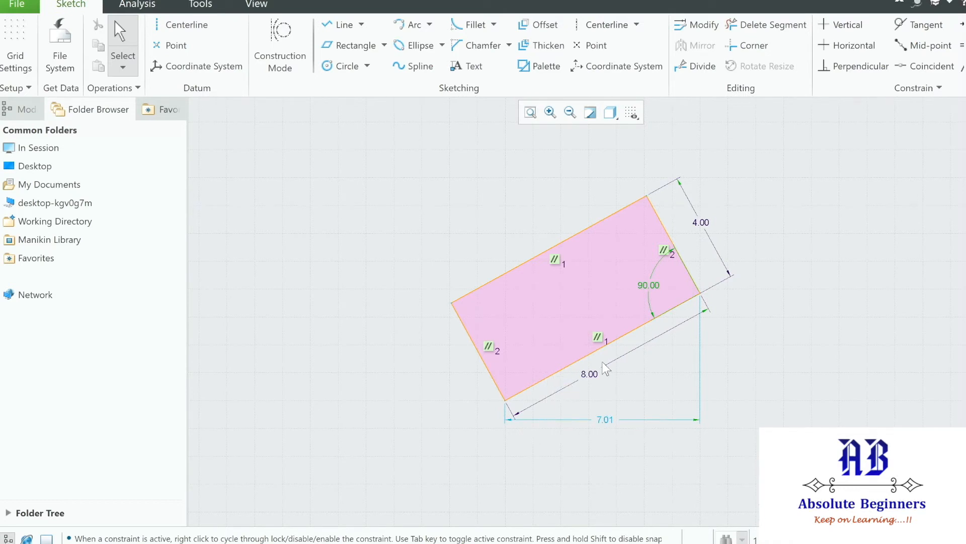
{"action": "left_click", "coordinate": [597, 26]}
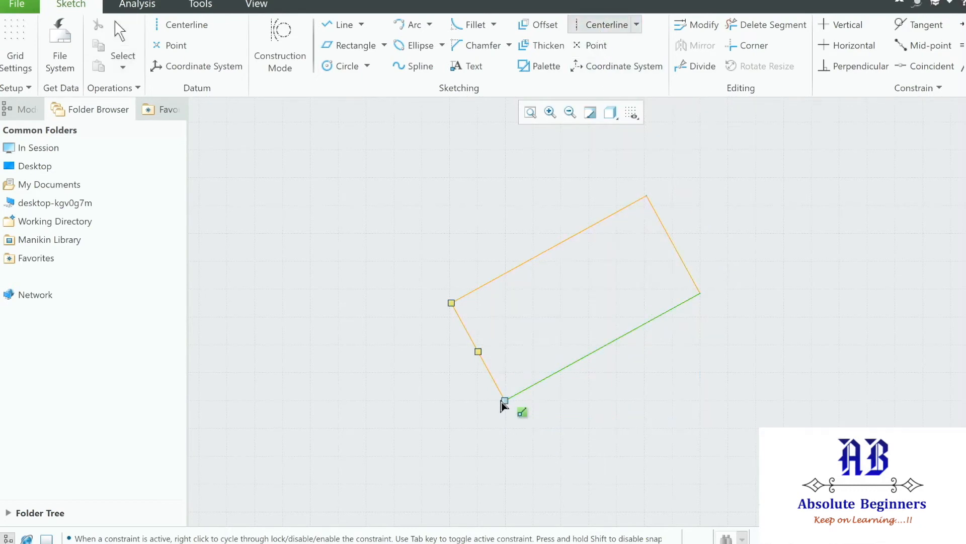
{"action": "left_click", "coordinate": [532, 404]}
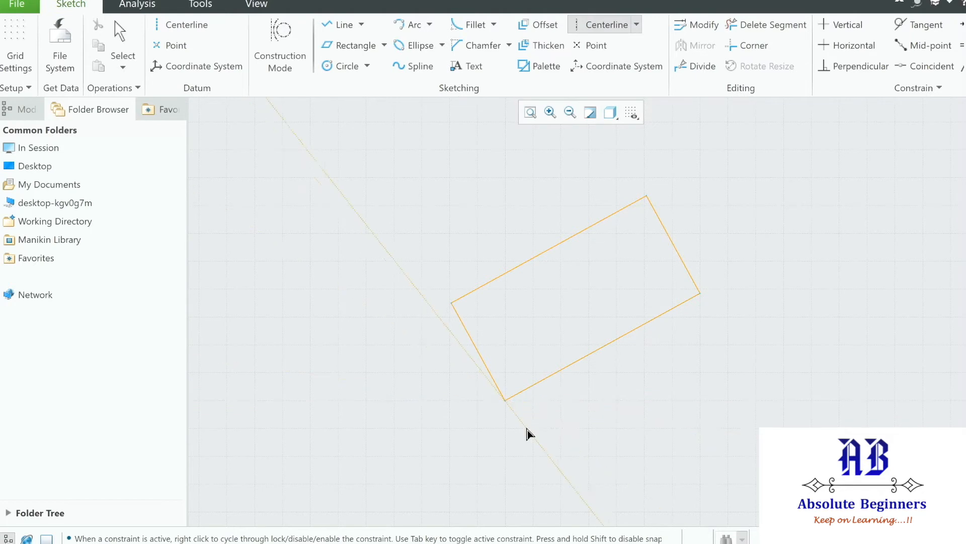
{"action": "left_click", "coordinate": [554, 408]}
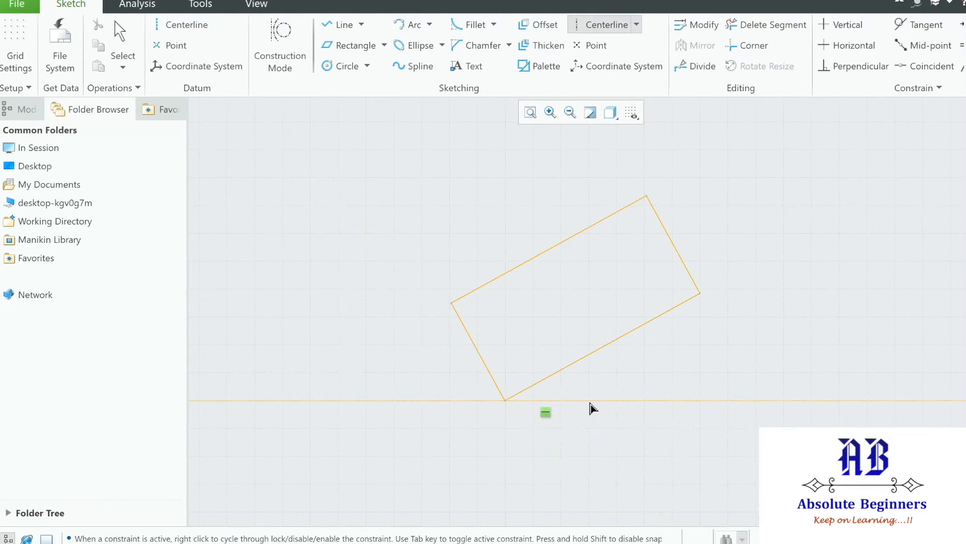
{"action": "middle_click", "coordinate": [605, 406]}
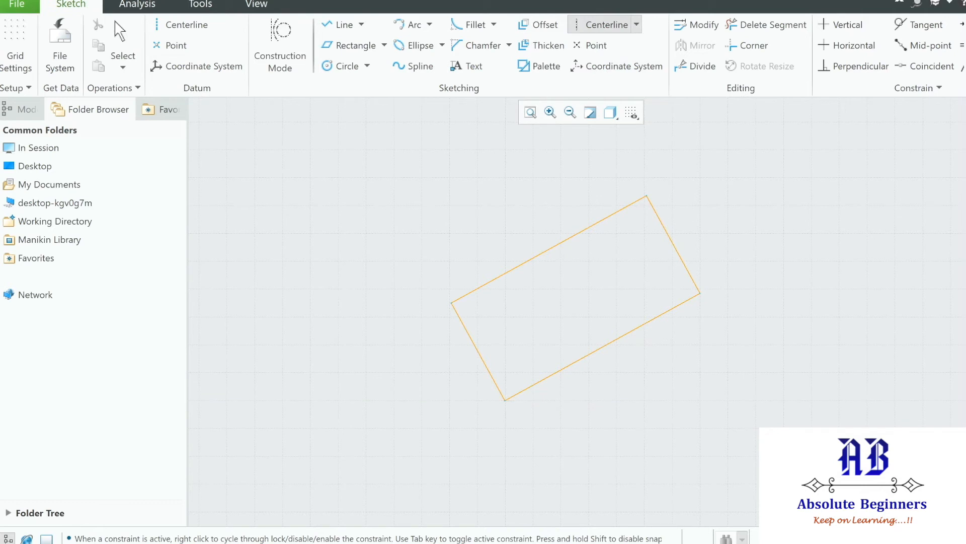
{"action": "middle_click", "coordinate": [680, 364]}
Step: Draw a horizontal centerline through the parallelogram's lowest corner
{"action": "left_click", "coordinate": [606, 25]}
{"action": "left_click", "coordinate": [505, 400]}
{"action": "left_click", "coordinate": [530, 405]}
{"action": "middle_click", "coordinate": [744, 352]}
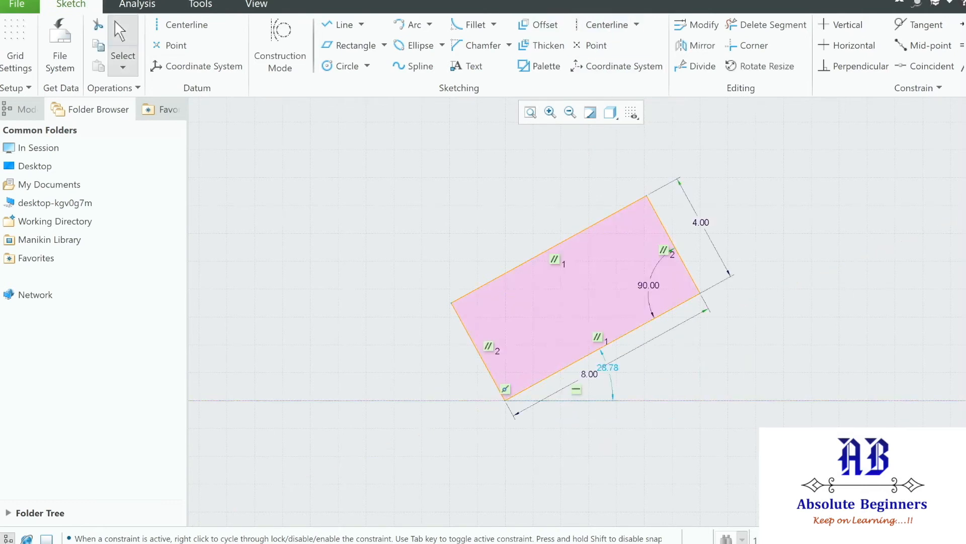
Step: Move the angle dimension between the centerline and the long side outward and set it to 45 degrees
{"action": "left_click_drag", "start_coordinate": [608, 368], "coordinate": [649, 371]}
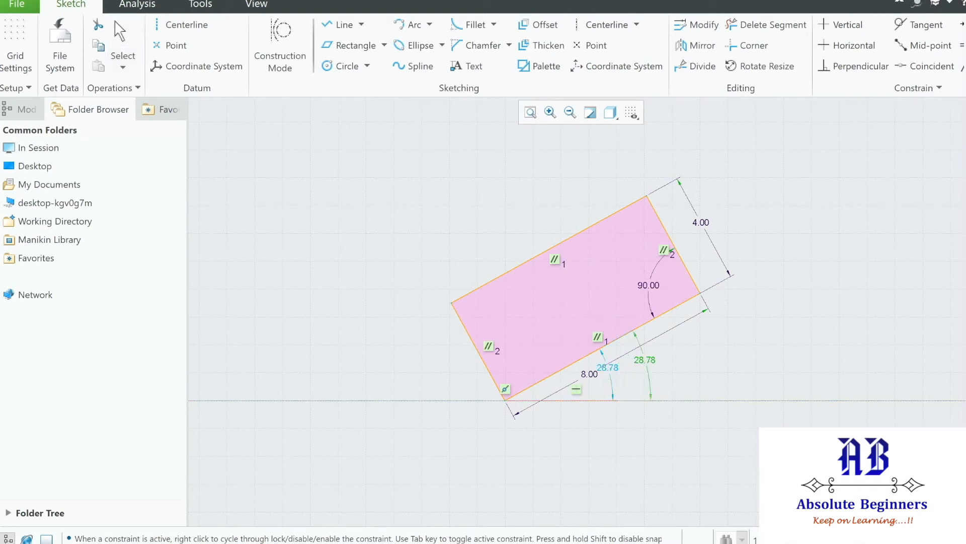
{"action": "double_click", "coordinate": [646, 359]}
{"action": "type", "text": "45"}
{"action": "key", "text": "Return"}
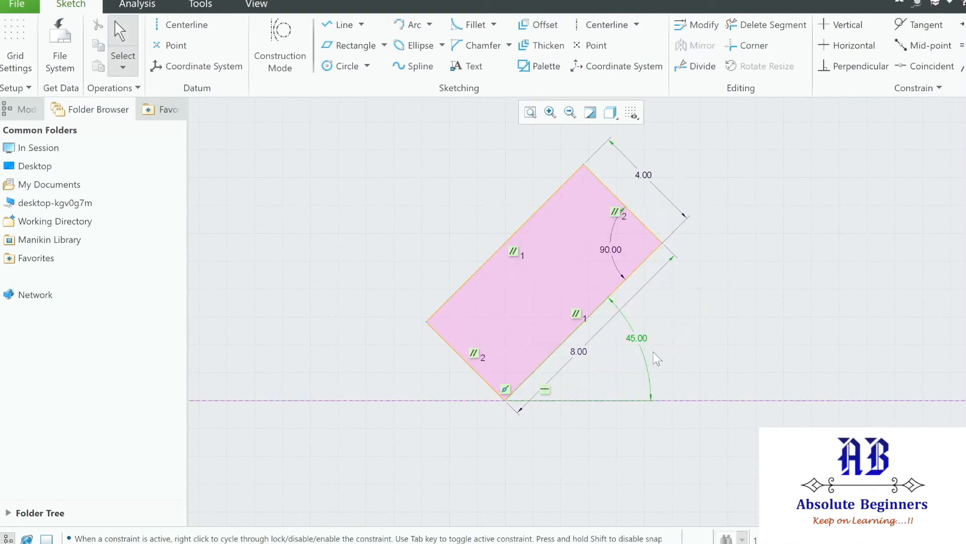
{"action": "left_click", "coordinate": [730, 300]}
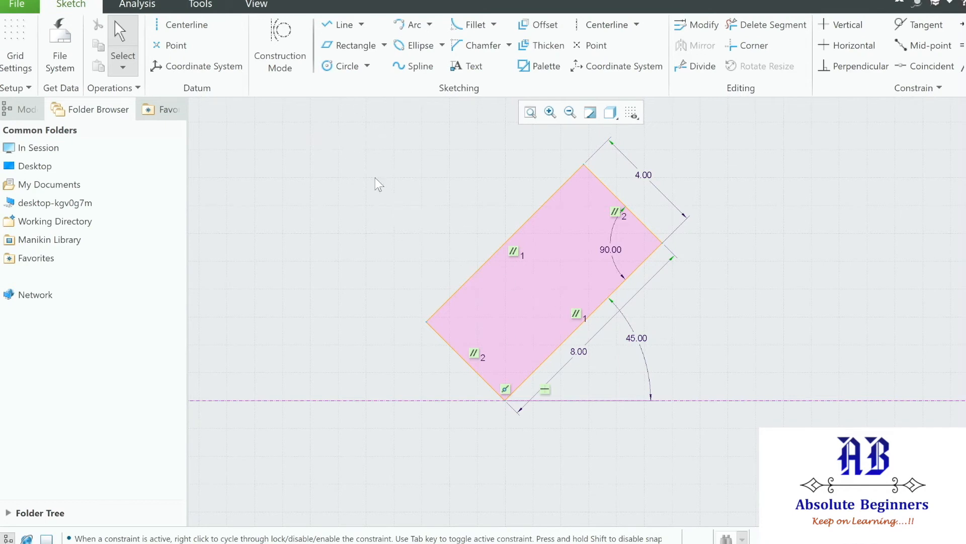
Step: Delete the entire parallelogram sketch, including its centerline, dimensions and constraints
{"action": "left_click_drag", "start_coordinate": [352, 127], "coordinate": [838, 459]}
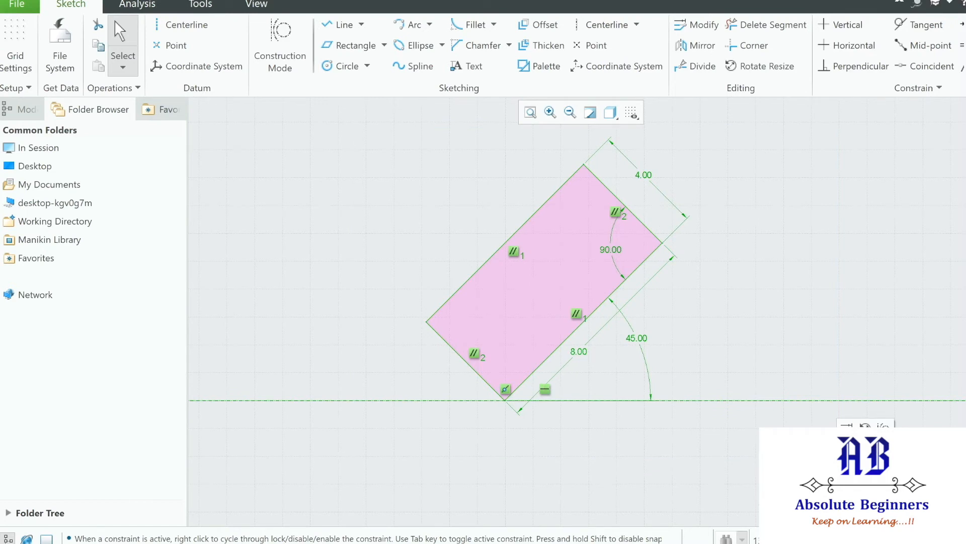
{"action": "key", "text": "Delete"}
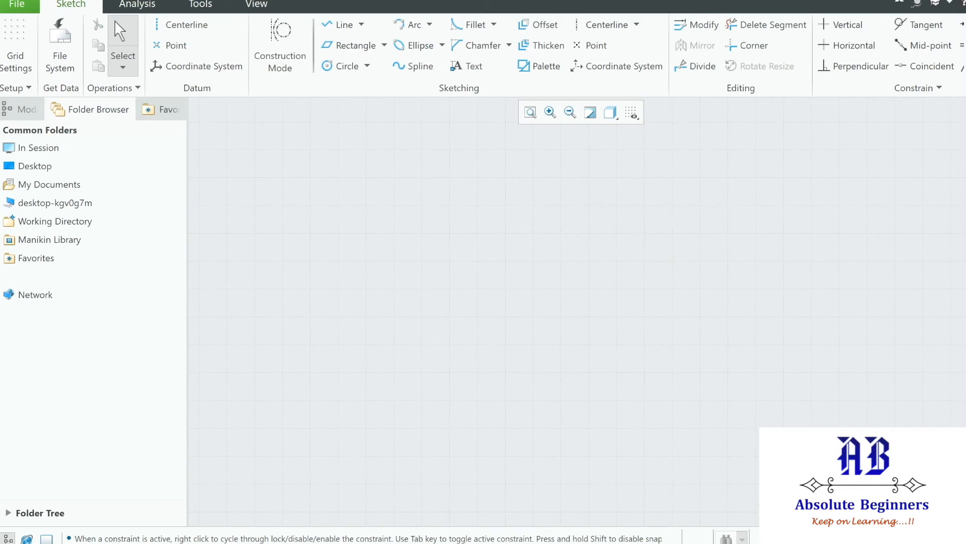
Step: Sketch a Center and Point circle about 7.85 in diameter in the middle of the sketch area
{"action": "left_click", "coordinate": [367, 66]}
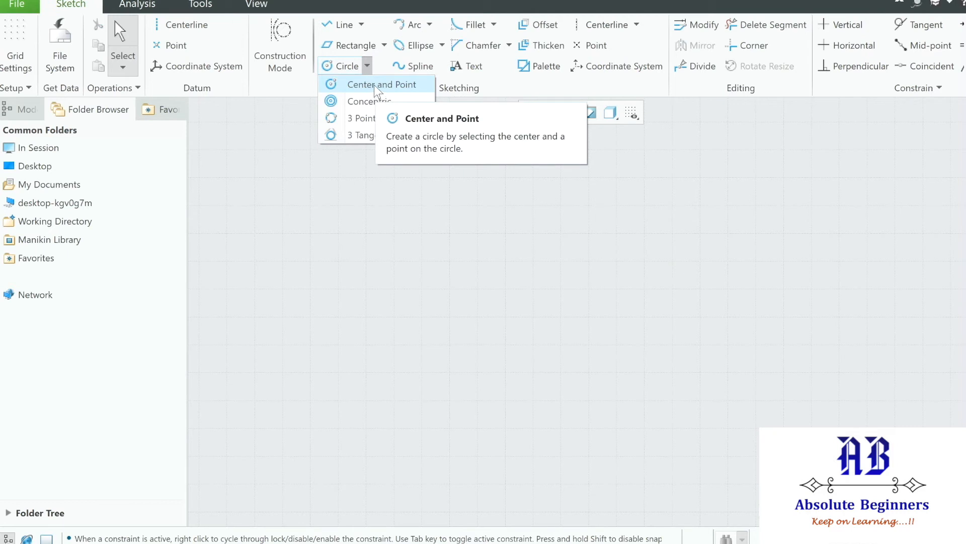
{"action": "left_click", "coordinate": [374, 84]}
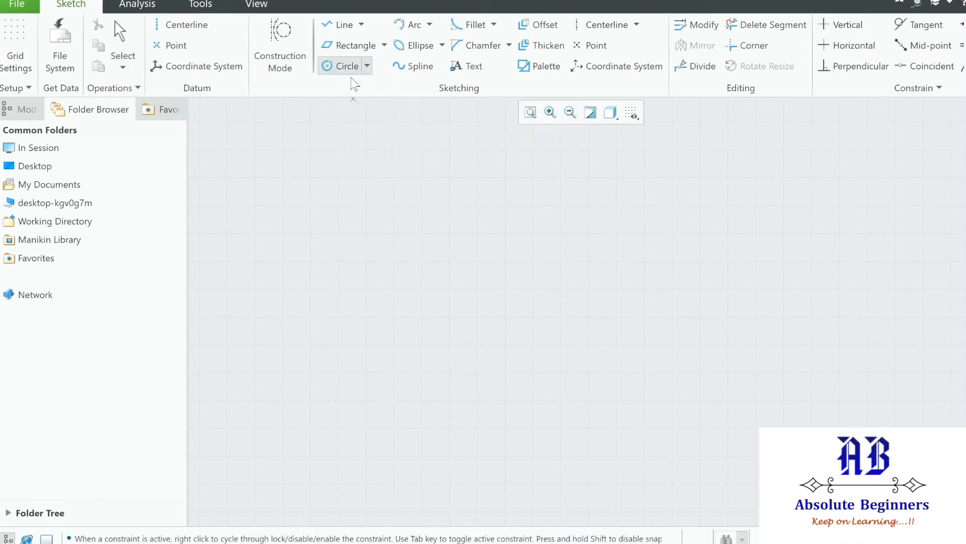
{"action": "left_click", "coordinate": [561, 317]}
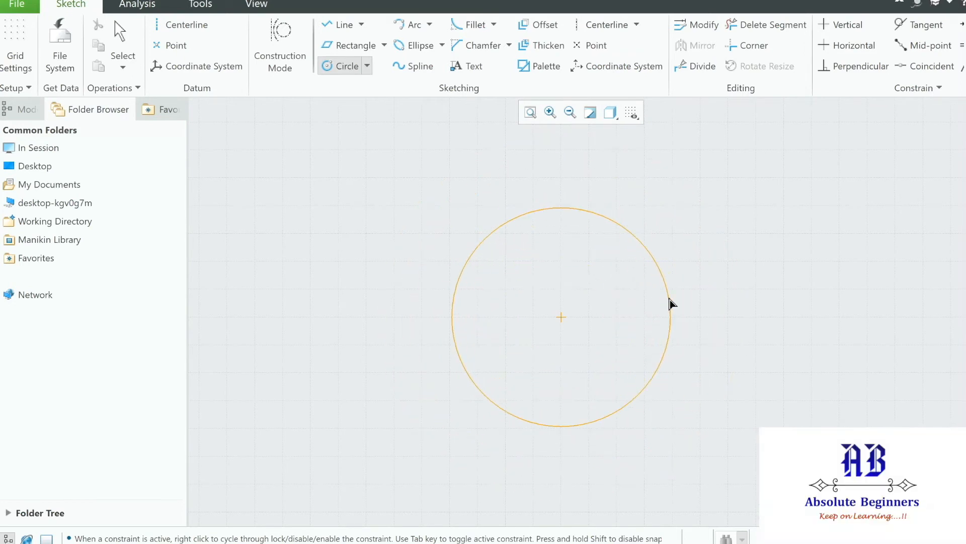
{"action": "left_click", "coordinate": [669, 302]}
{"action": "middle_click", "coordinate": [730, 261]}
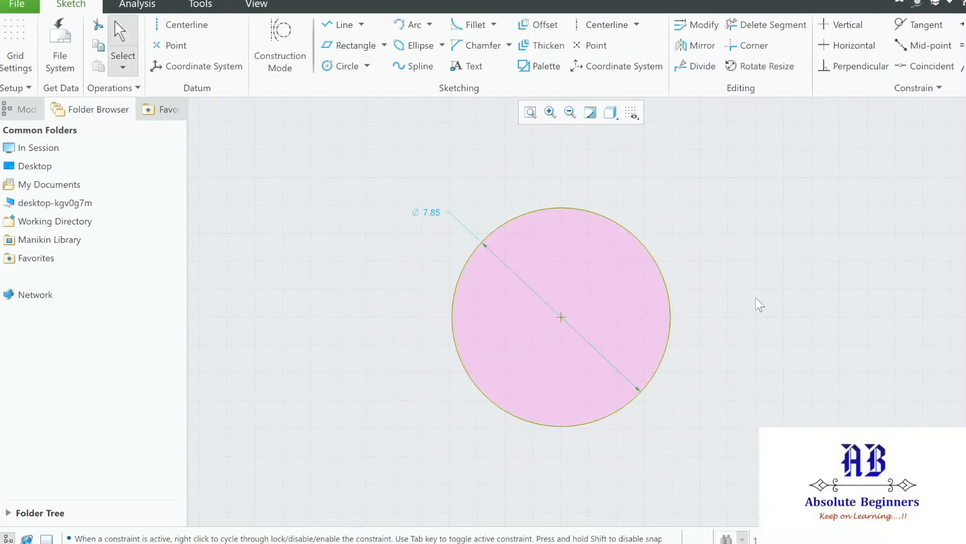
Step: Set the diameter of the circle to 8
{"action": "double_click", "coordinate": [426, 212]}
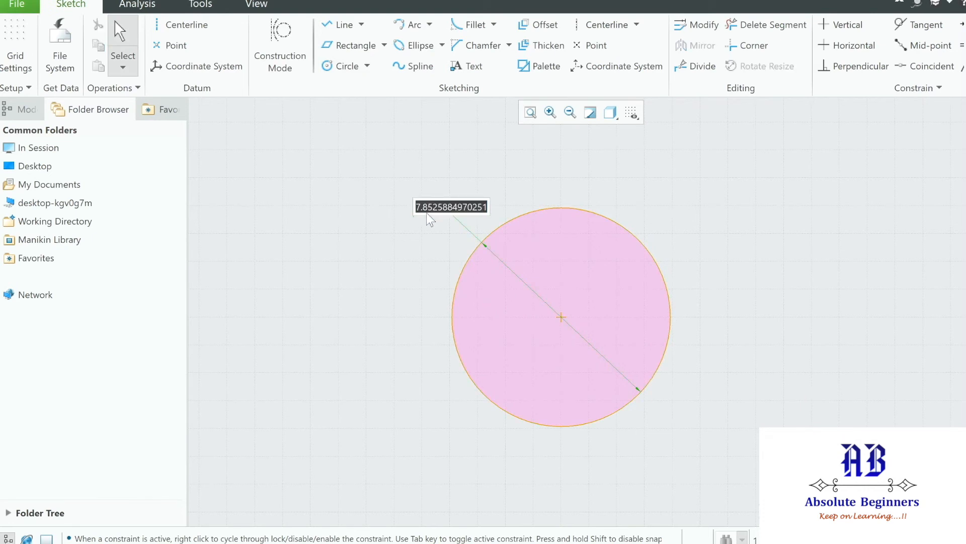
{"action": "type", "text": "8"}
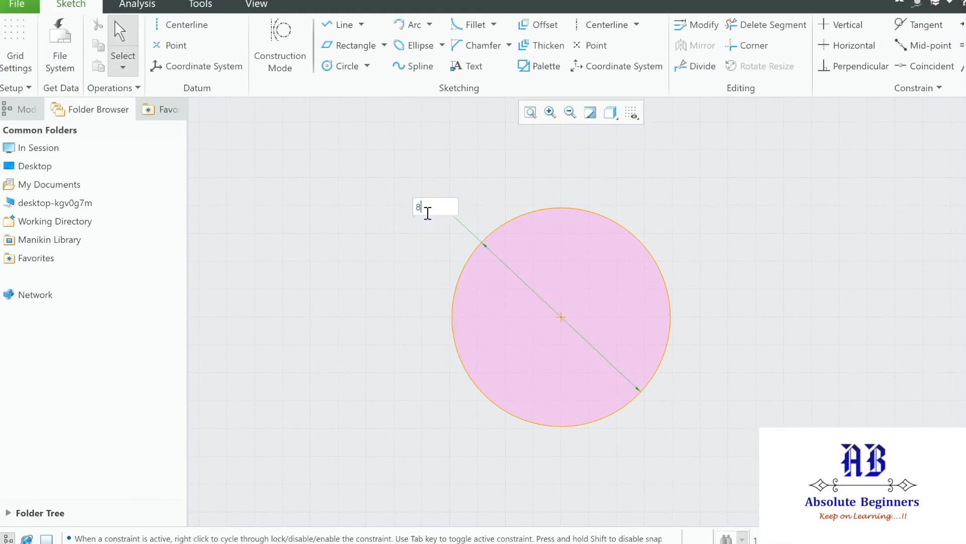
{"action": "key", "text": "Return"}
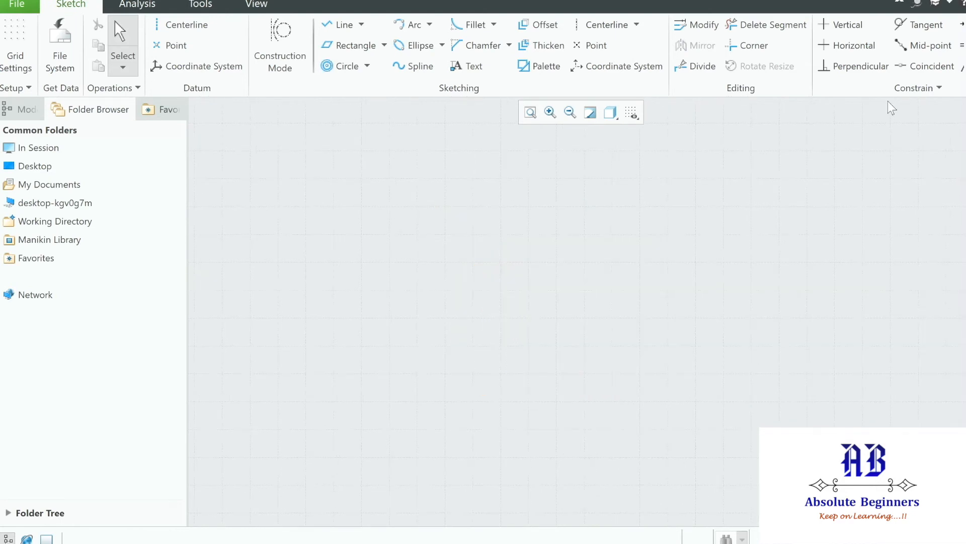
Step: Sketch a Center and Point circle about 9.54 in diameter in the middle of the empty sketch area
{"action": "left_click", "coordinate": [367, 66]}
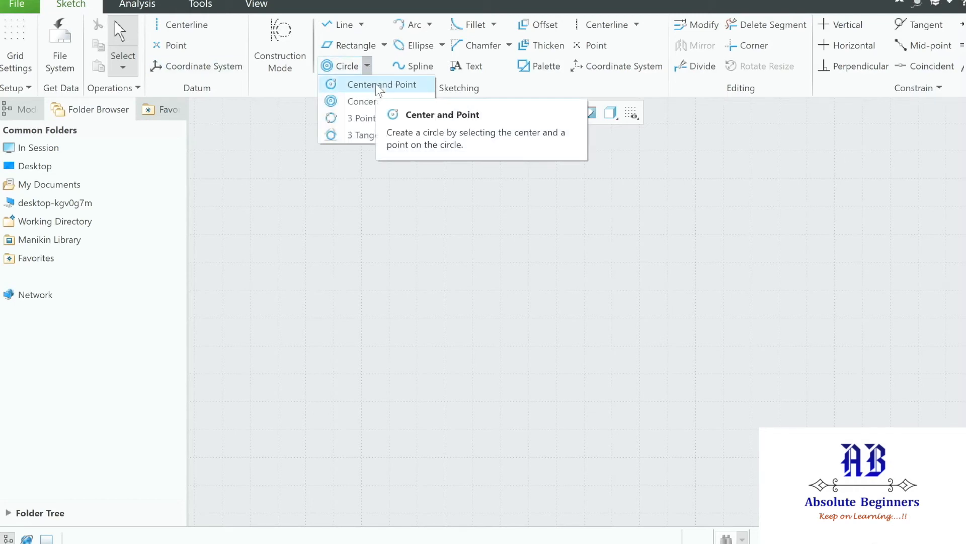
{"action": "left_click", "coordinate": [375, 84]}
{"action": "left_click", "coordinate": [547, 312]}
{"action": "left_click", "coordinate": [630, 417]}
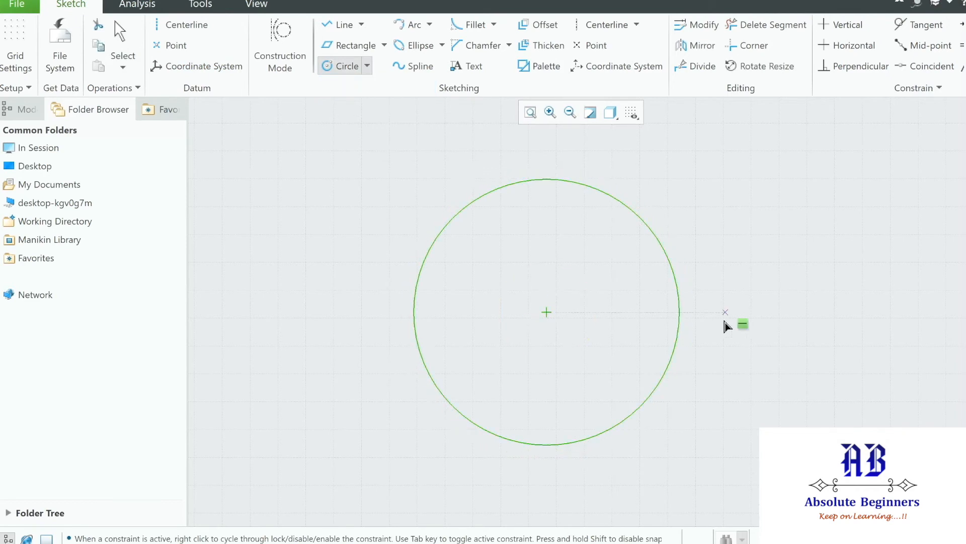
{"action": "middle_click", "coordinate": [732, 314]}
Step: Set the new circle's diameter to 10
{"action": "left_click", "coordinate": [395, 188]}
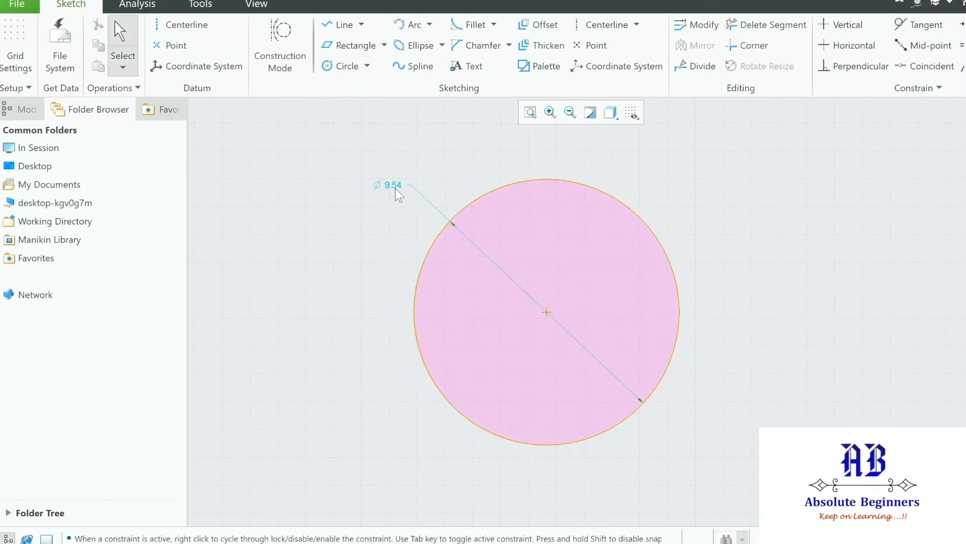
{"action": "double_click", "coordinate": [393, 184]}
{"action": "type", "text": "10"}
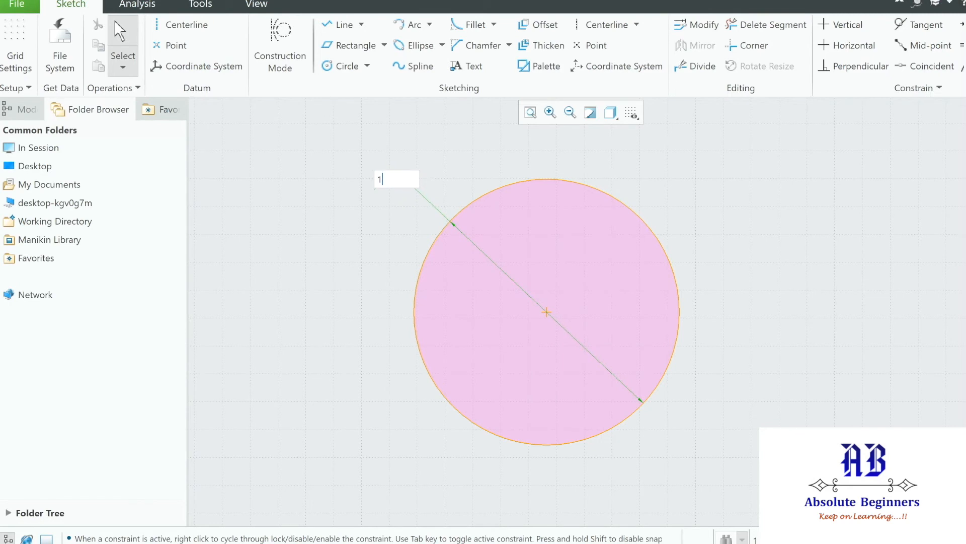
{"action": "key", "text": "Return"}
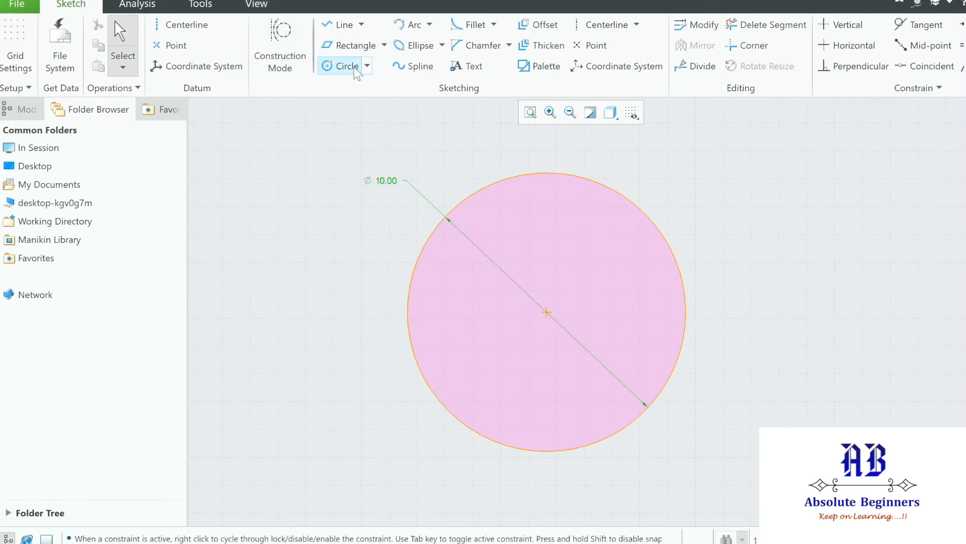
Step: Sketch a Concentric circle inside the existing circle and enlarge it to about 6.99 in diameter
{"action": "left_click", "coordinate": [367, 66]}
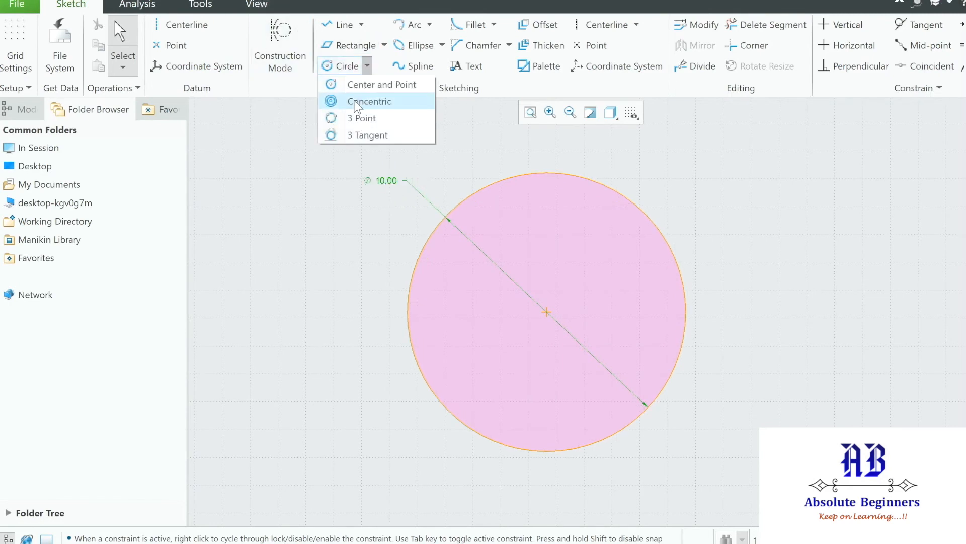
{"action": "left_click", "coordinate": [356, 102]}
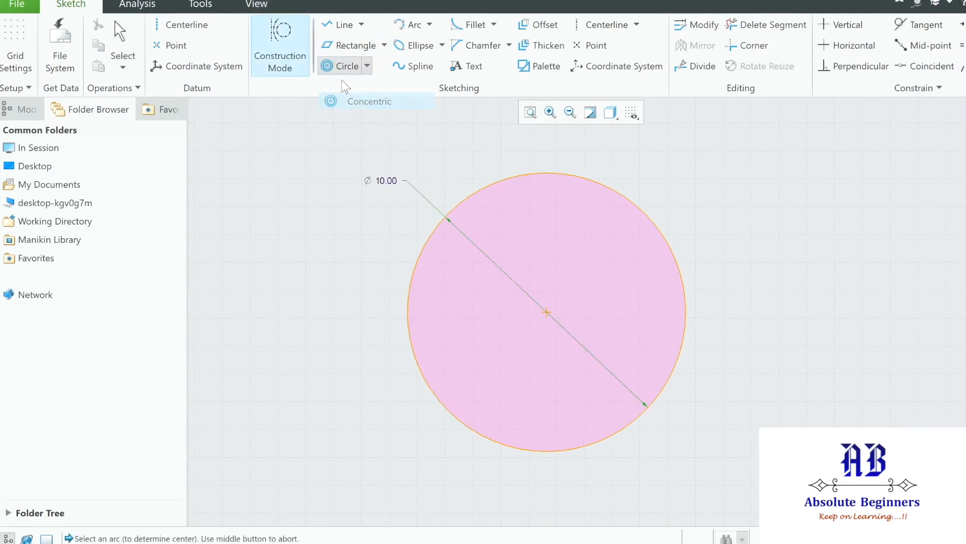
{"action": "left_click", "coordinate": [552, 179]}
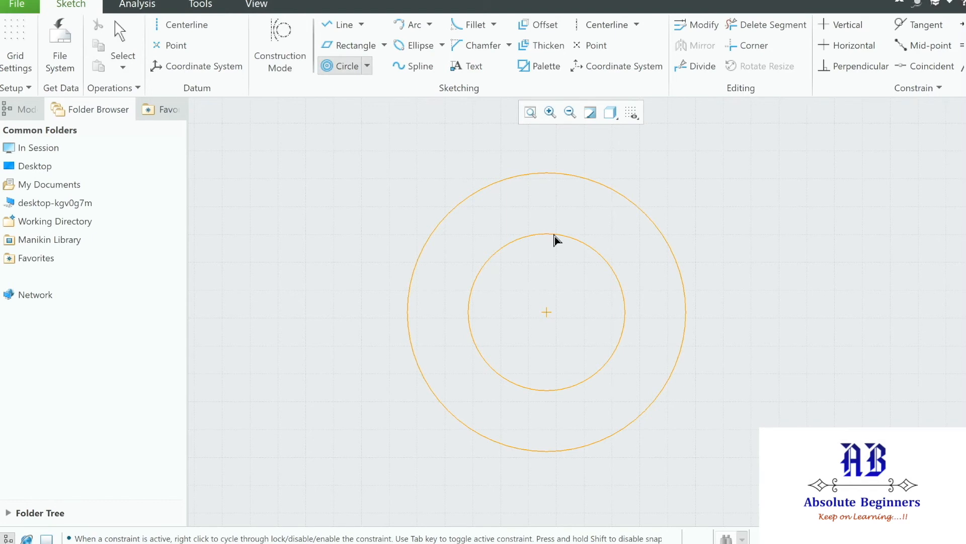
{"action": "left_click", "coordinate": [563, 240]}
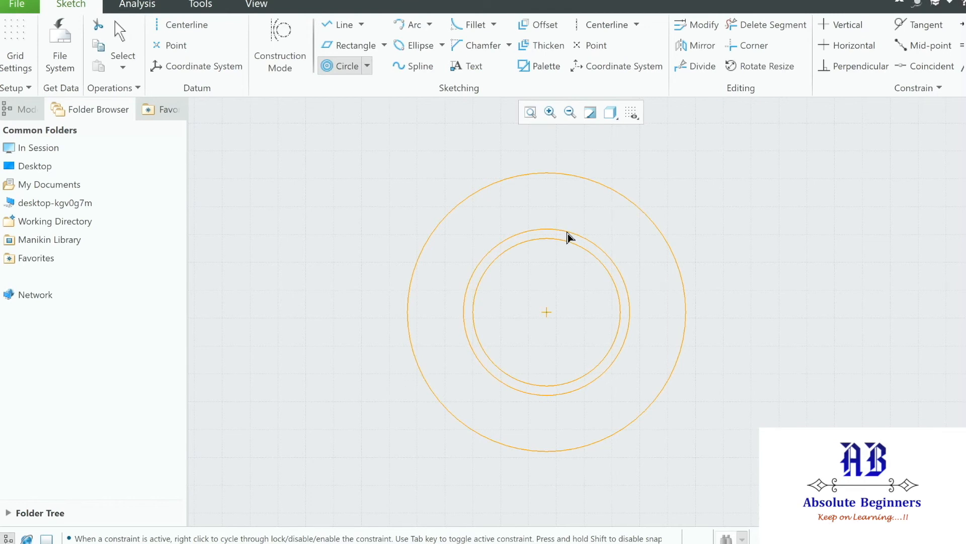
{"action": "middle_click", "coordinate": [567, 232]}
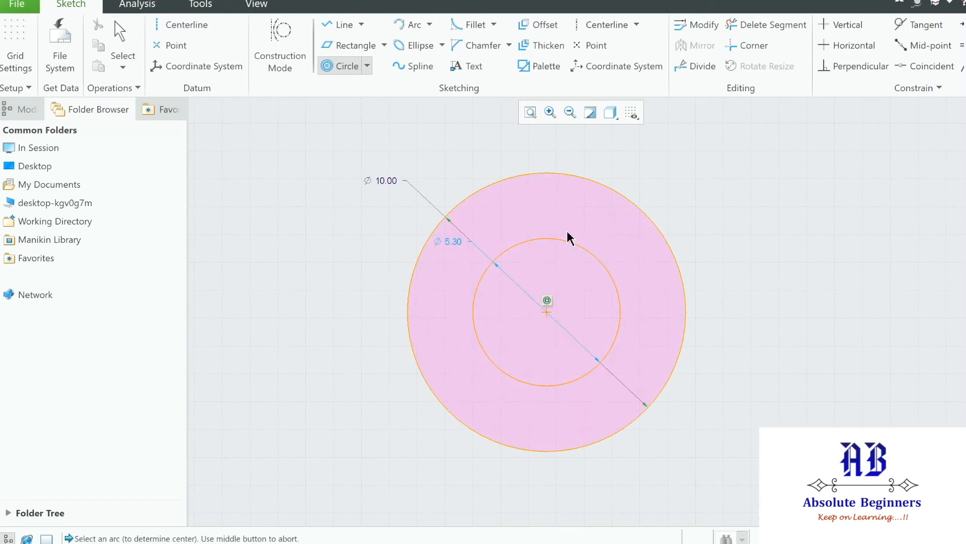
{"action": "left_click", "coordinate": [588, 253]}
{"action": "middle_click", "coordinate": [722, 277]}
{"action": "middle_click", "coordinate": [750, 282]}
{"action": "left_click_drag", "start_coordinate": [593, 253], "coordinate": [610, 241]}
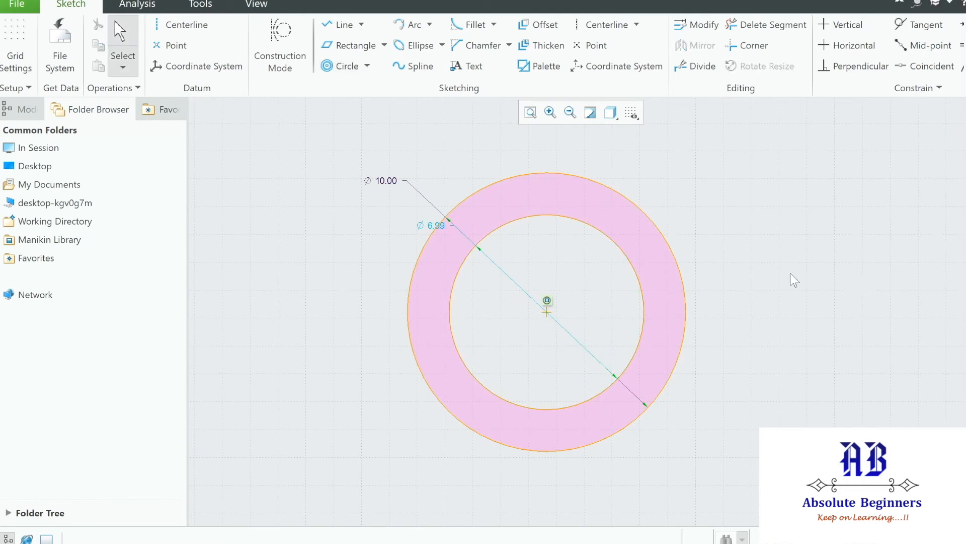
Step: Move the inner circle's diameter dimension outside the outer circle and set it to 7
{"action": "left_click_drag", "start_coordinate": [438, 227], "coordinate": [362, 292]}
{"action": "double_click", "coordinate": [348, 290]}
{"action": "type", "text": "7"}
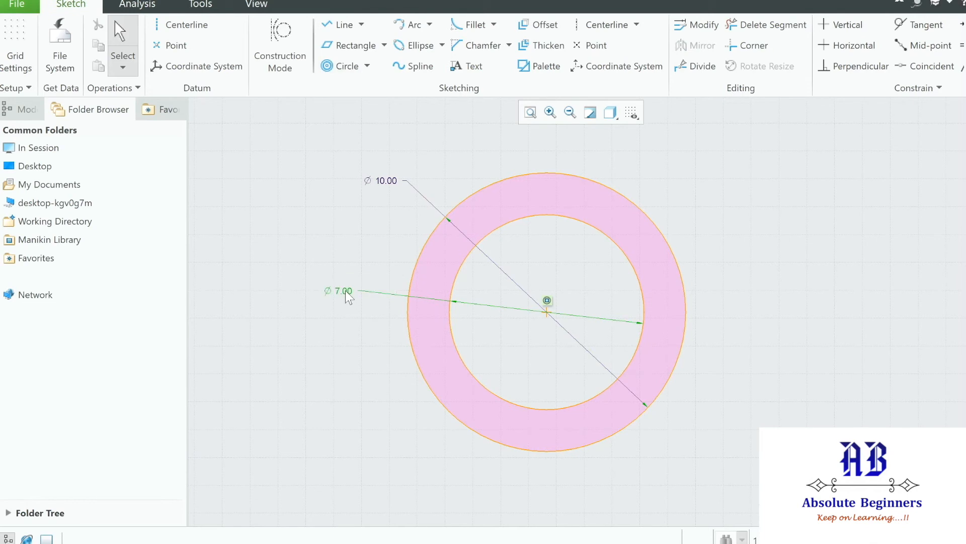
{"action": "left_click", "coordinate": [379, 382]}
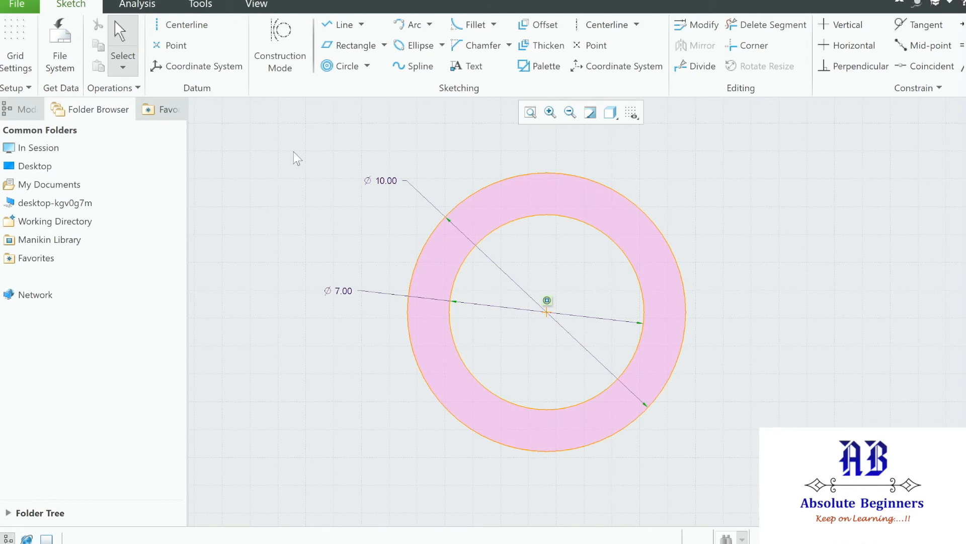
Step: Clear both concentric circles from the sketch and draw a Center Rectangle about 13.31 wide and 7.81 high
{"action": "mouse_move", "coordinate": [268, 129]}
{"action": "left_mouse_down"}
{"action": "mouse_move", "coordinate": [528, 346]}
{"action": "mouse_move", "coordinate": [808, 477]}
{"action": "left_mouse_up"}
{"action": "key", "text": "Delete"}
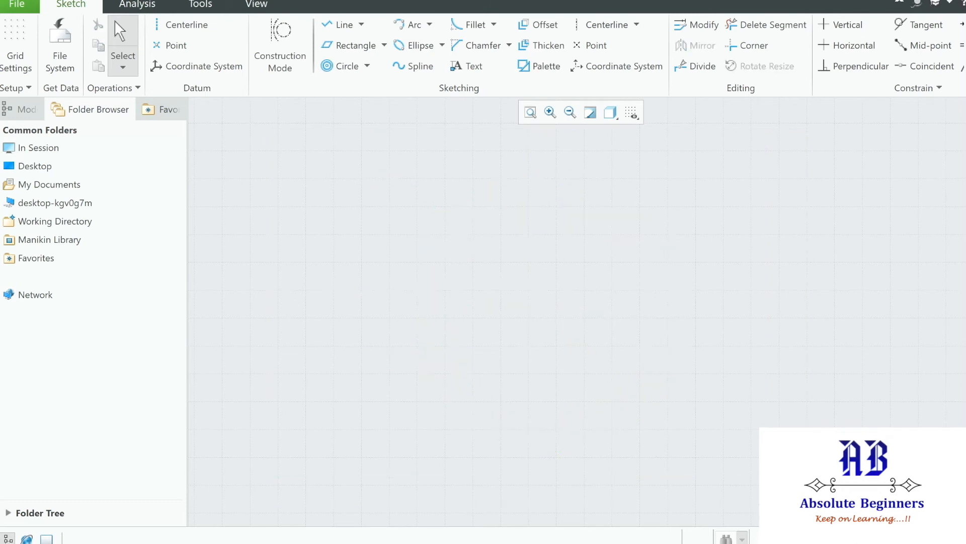
{"action": "left_click", "coordinate": [383, 44]}
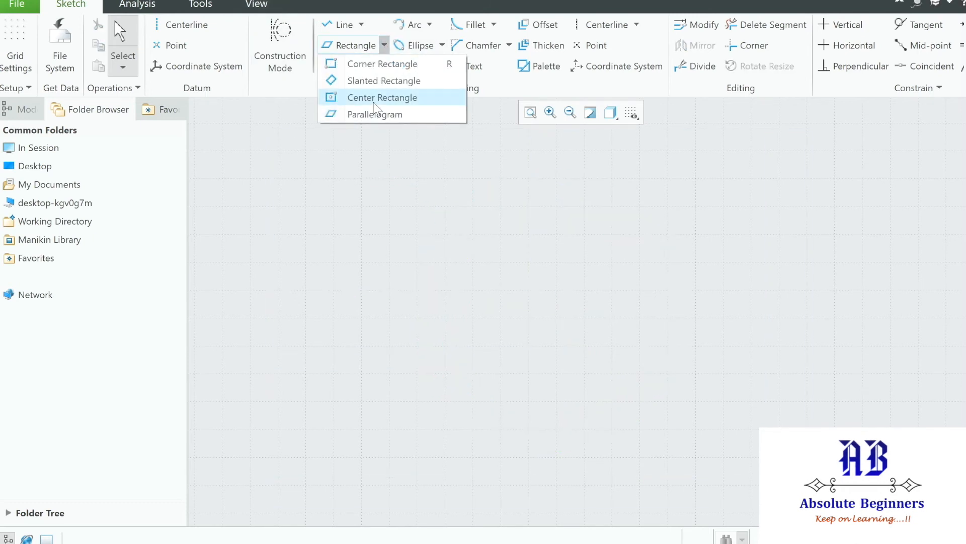
{"action": "left_click", "coordinate": [374, 100]}
{"action": "left_click", "coordinate": [518, 307]}
{"action": "left_click", "coordinate": [704, 416]}
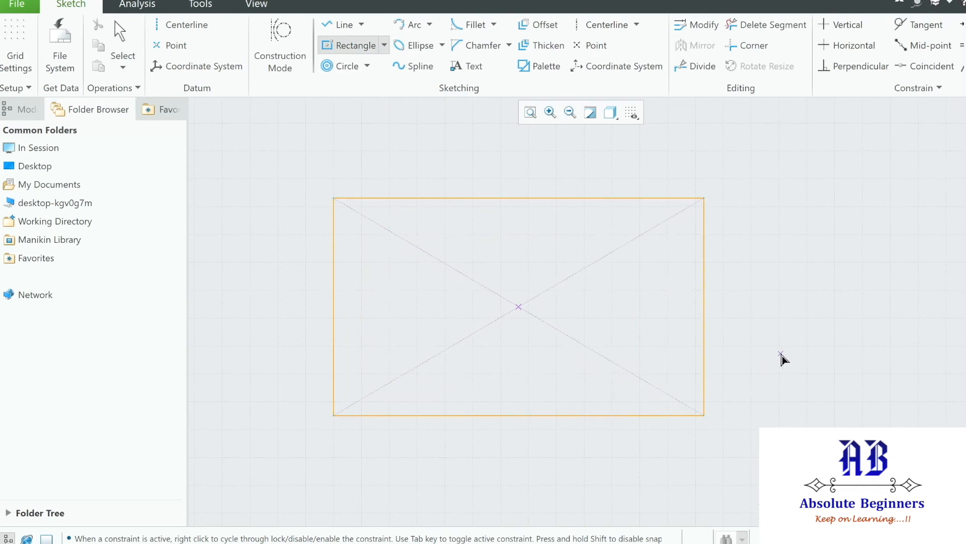
{"action": "middle_click", "coordinate": [793, 327]}
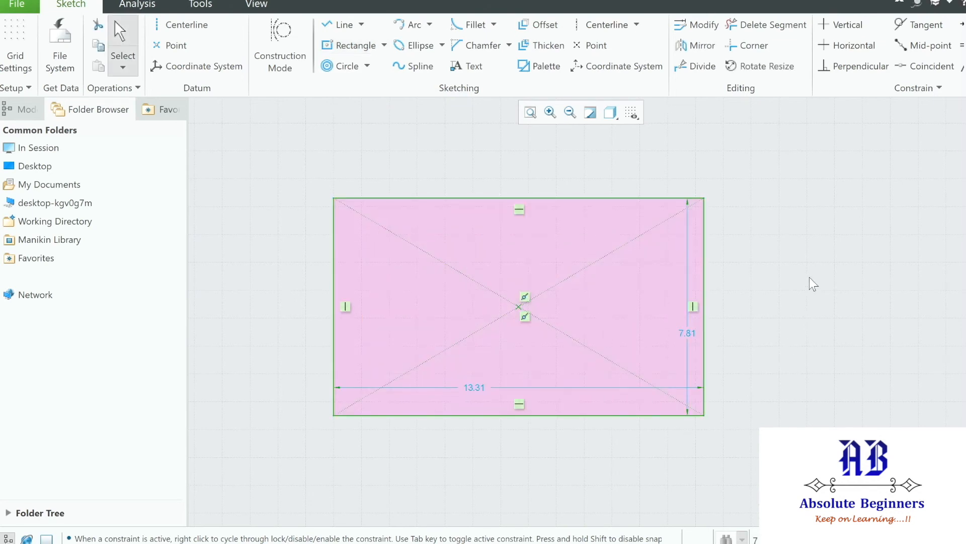
Step: Sketch a Center and Point circle about 5.12 in diameter at the rectangle's center
{"action": "left_click", "coordinate": [367, 66]}
{"action": "left_click", "coordinate": [370, 84]}
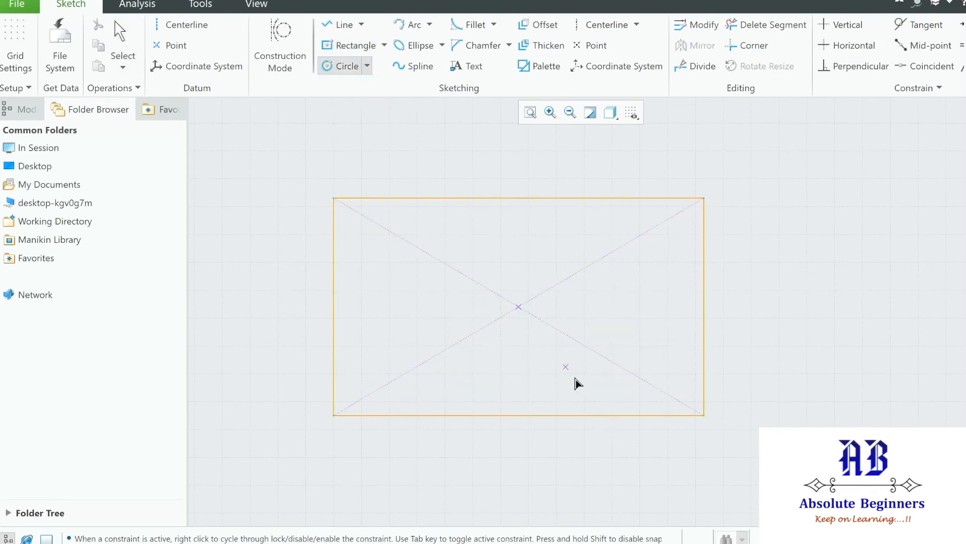
{"action": "left_click", "coordinate": [519, 306]}
{"action": "left_click", "coordinate": [549, 374]}
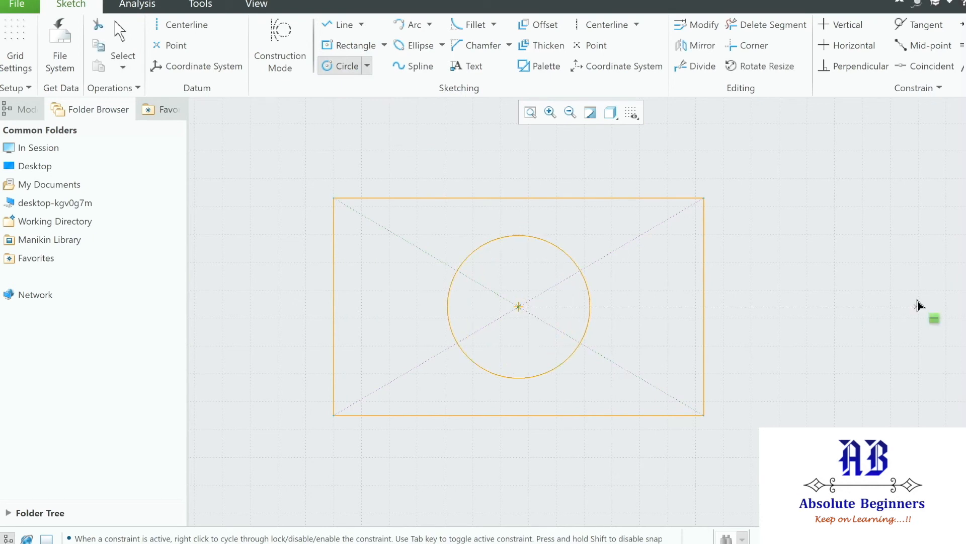
{"action": "middle_click", "coordinate": [923, 309]}
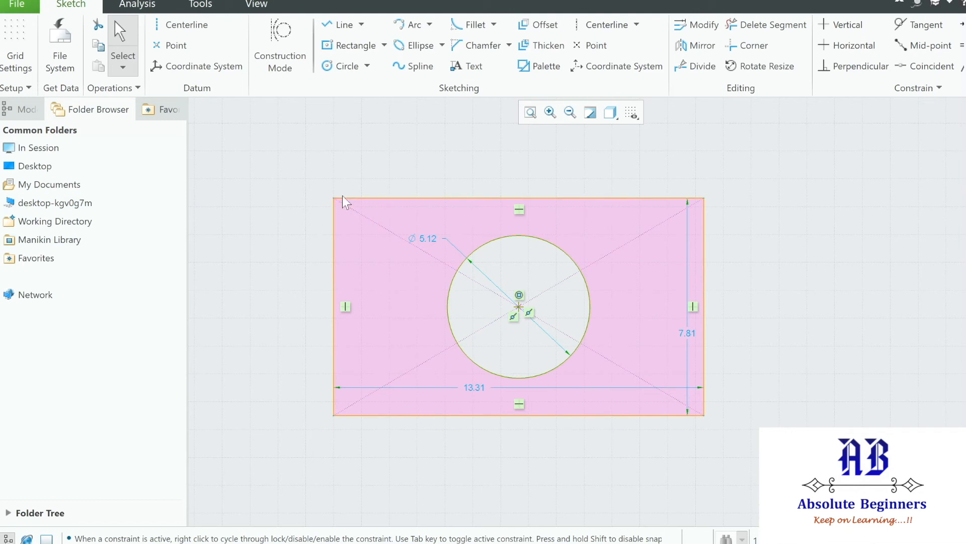
Step: Clear the rectangle and its circle from the sketch and draw a 3 Point circle about 9.51 in diameter
{"action": "left_click_drag", "start_coordinate": [321, 178], "coordinate": [777, 442]}
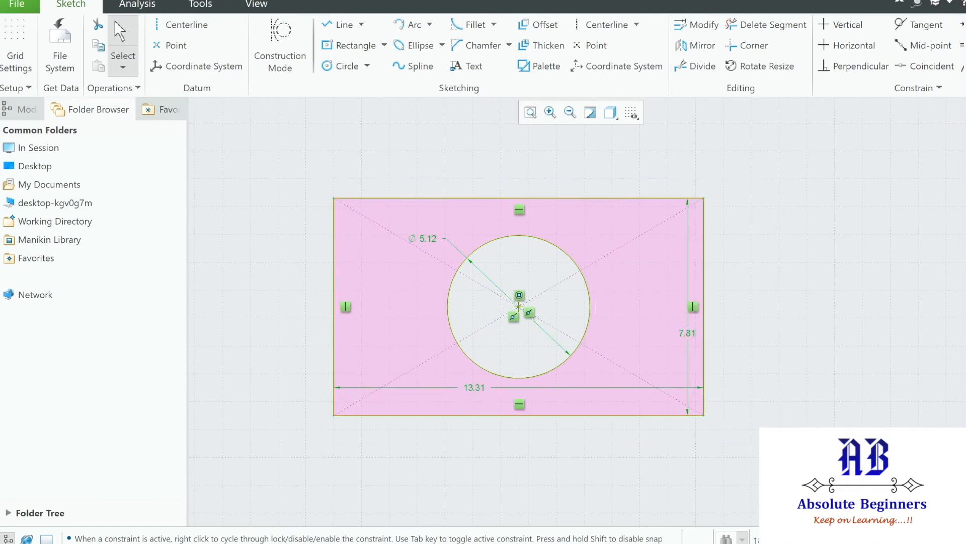
{"action": "key", "text": "Delete"}
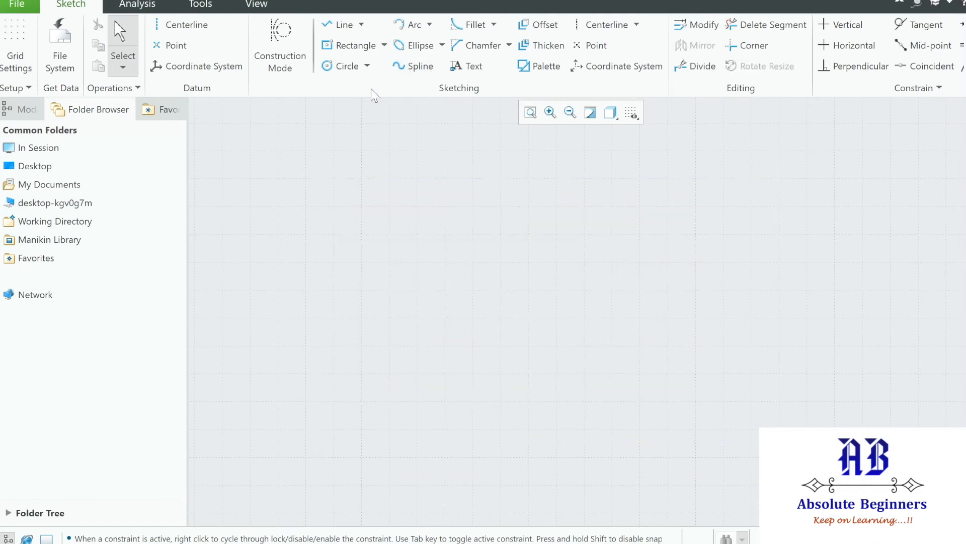
{"action": "left_click", "coordinate": [368, 67]}
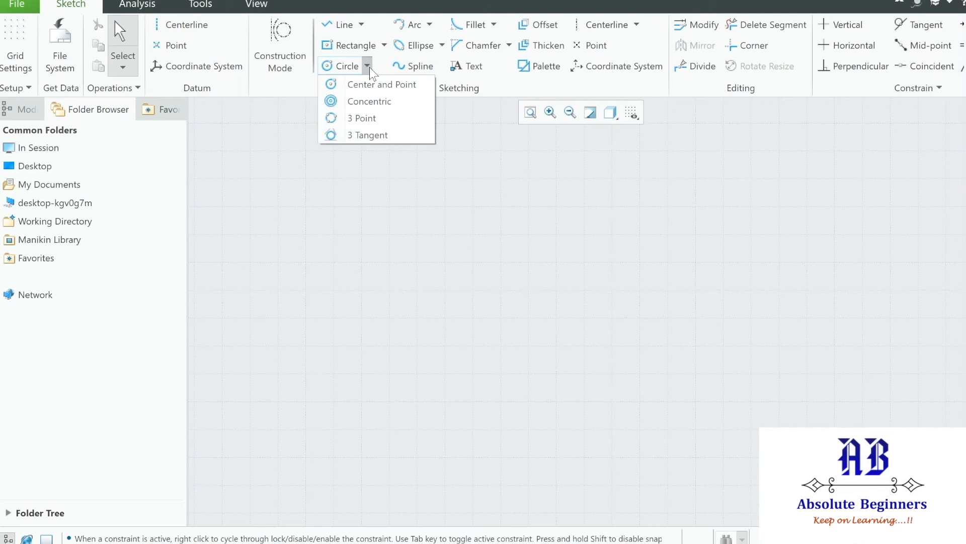
{"action": "left_click", "coordinate": [376, 124]}
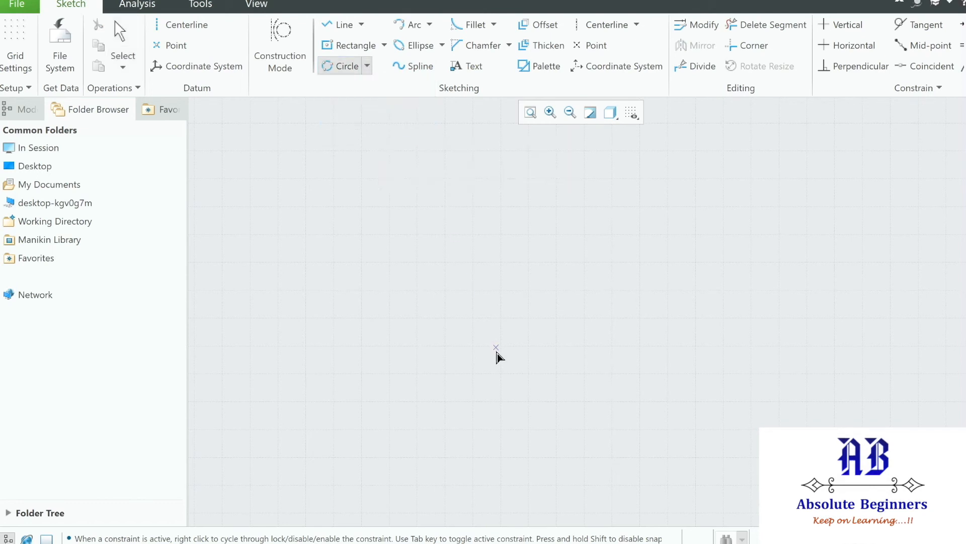
{"action": "left_click", "coordinate": [429, 303]}
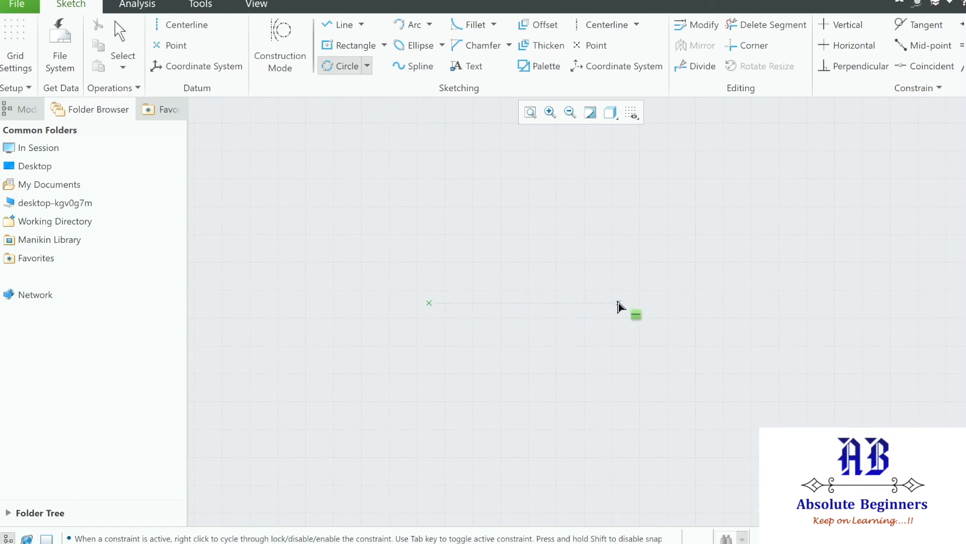
{"action": "left_click", "coordinate": [667, 304]}
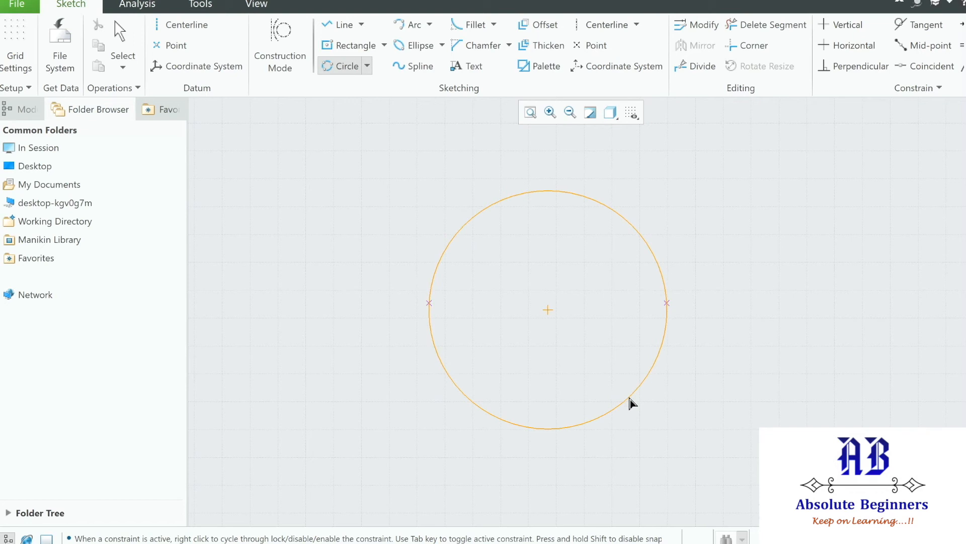
{"action": "left_click", "coordinate": [627, 355]}
{"action": "middle_click", "coordinate": [828, 302]}
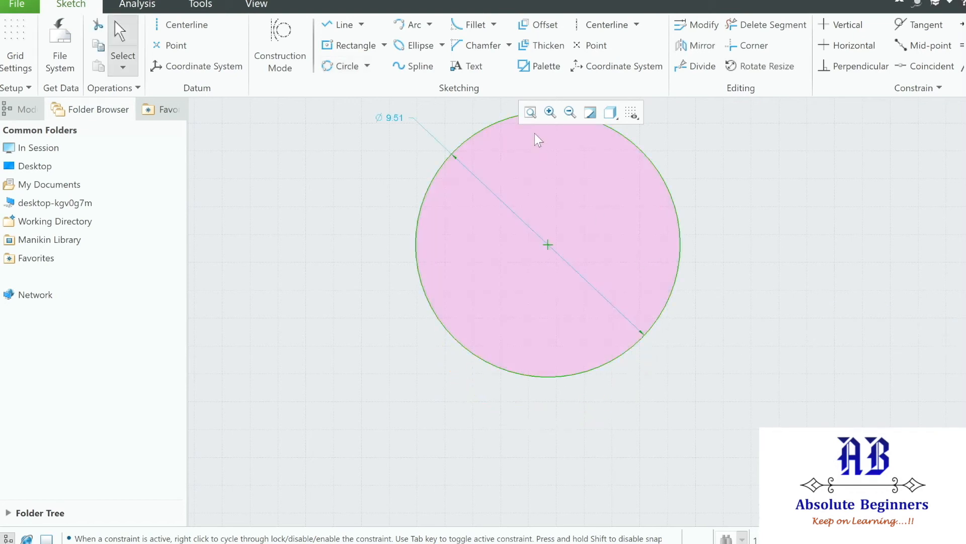
Step: Fit the sketch in the view and set the 3 Point circle's diameter to 10
{"action": "left_click", "coordinate": [530, 113]}
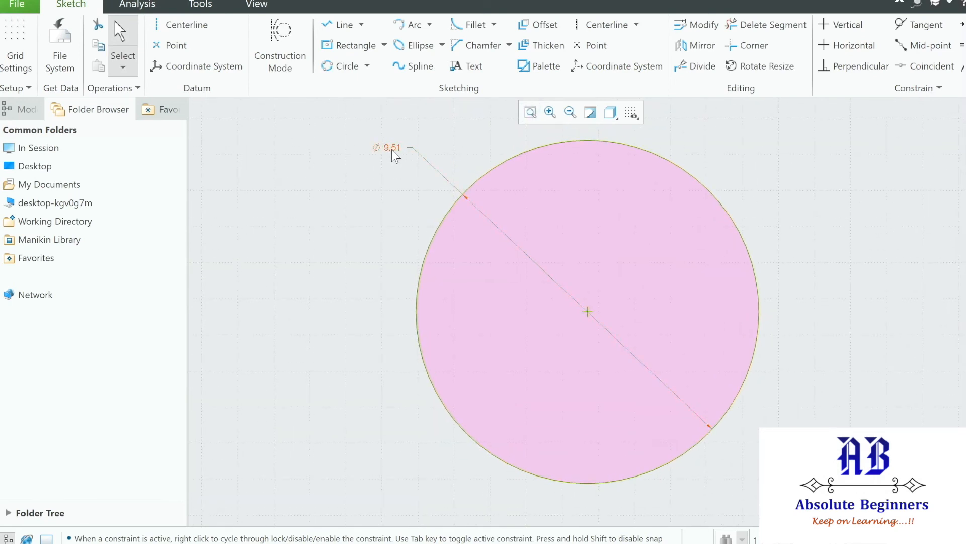
{"action": "double_click", "coordinate": [391, 150]}
{"action": "type", "text": "10"}
{"action": "key", "text": "Return"}
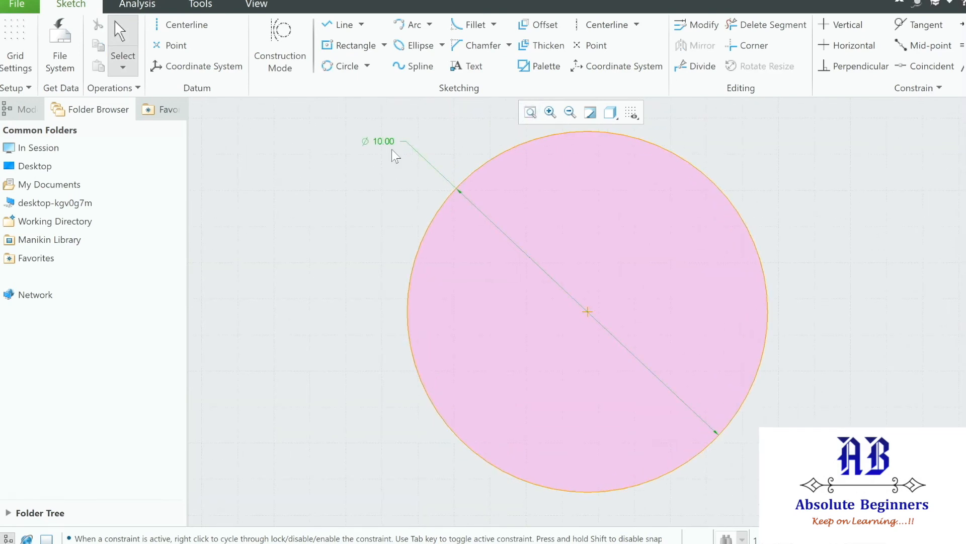
Step: Delete the 3 Point circle together with its diameter dimension
{"action": "left_click_drag", "start_coordinate": [333, 124], "coordinate": [657, 358]}
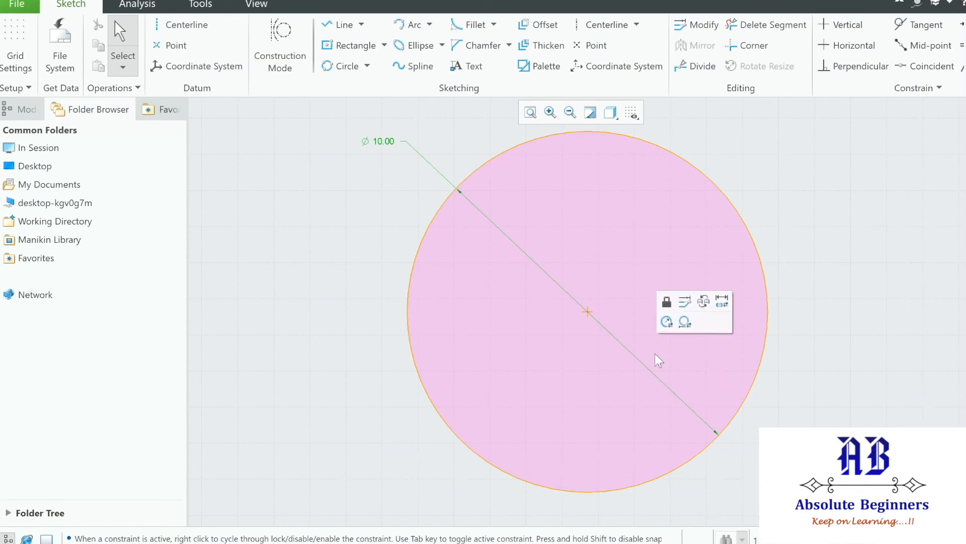
{"action": "key", "text": "Delete"}
{"action": "left_click_drag", "start_coordinate": [330, 99], "coordinate": [836, 504]}
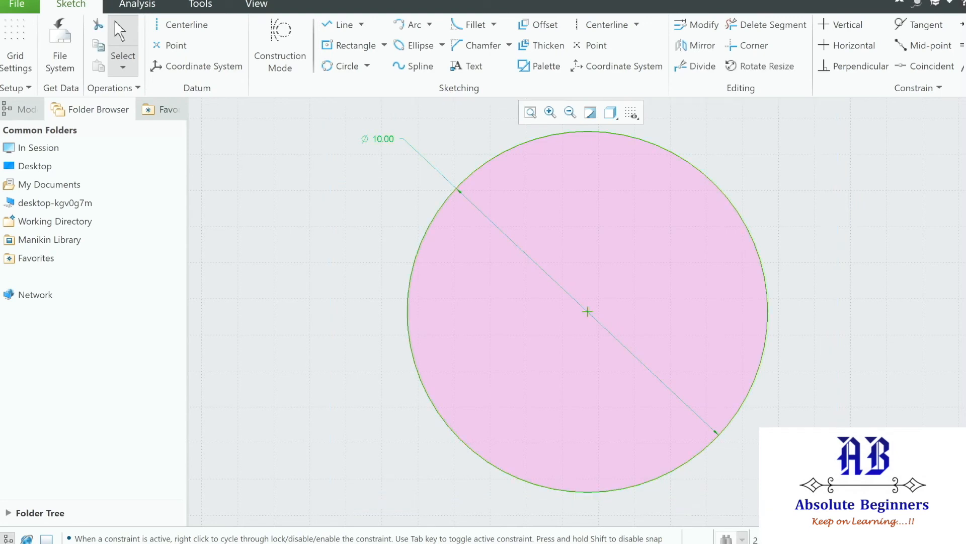
{"action": "key", "text": "Delete"}
Step: Sketch a closed triangle from connected lines with a horizontal base about 9.82 long and a left side about 7.93 long
{"action": "left_click", "coordinate": [367, 66]}
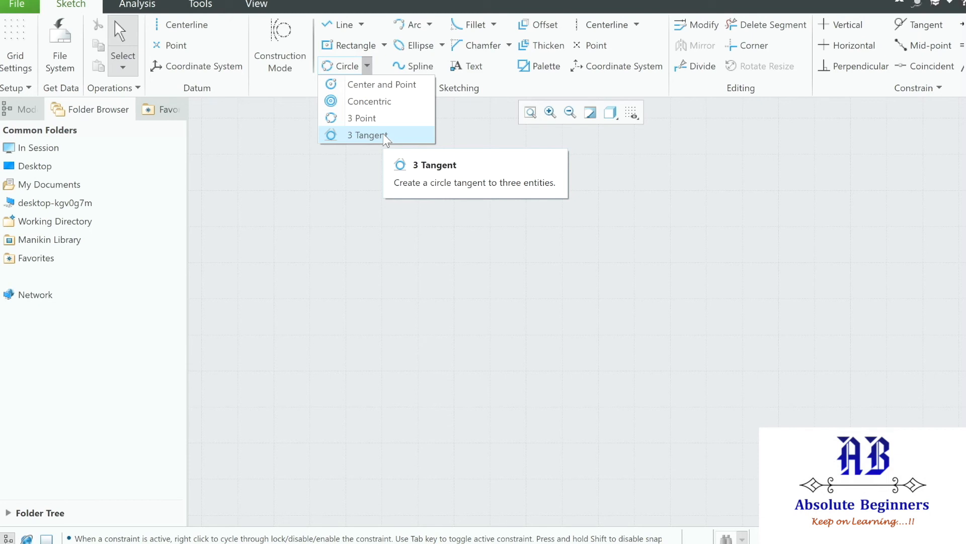
{"action": "left_click", "coordinate": [340, 25]}
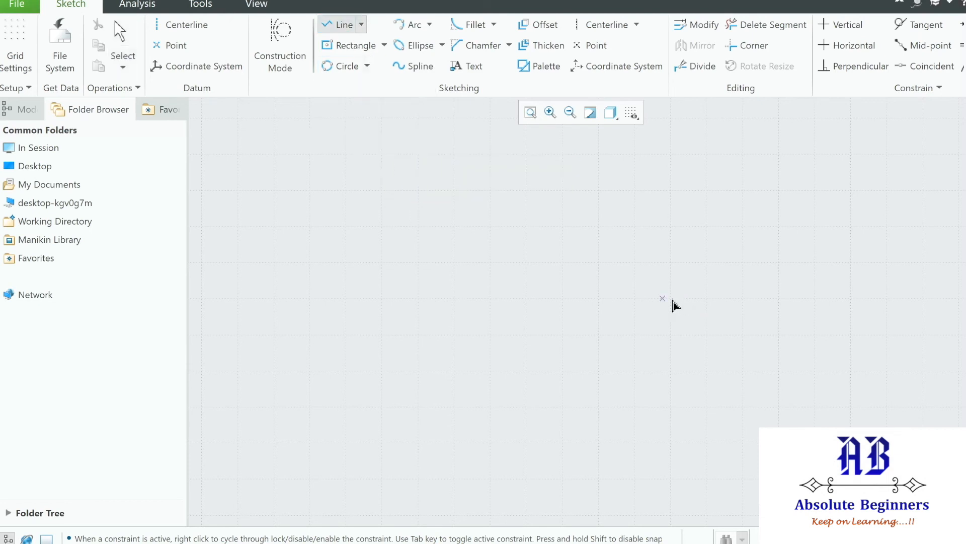
{"action": "left_click", "coordinate": [562, 193]}
{"action": "left_click", "coordinate": [390, 421]}
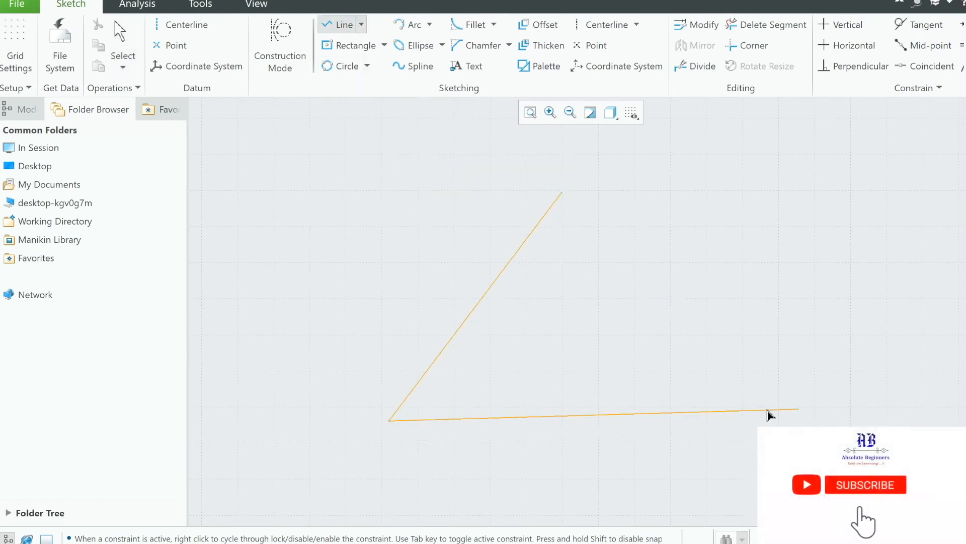
{"action": "left_click", "coordinate": [743, 420]}
{"action": "left_click", "coordinate": [562, 192]}
{"action": "middle_click", "coordinate": [692, 198]}
{"action": "middle_click", "coordinate": [695, 198]}
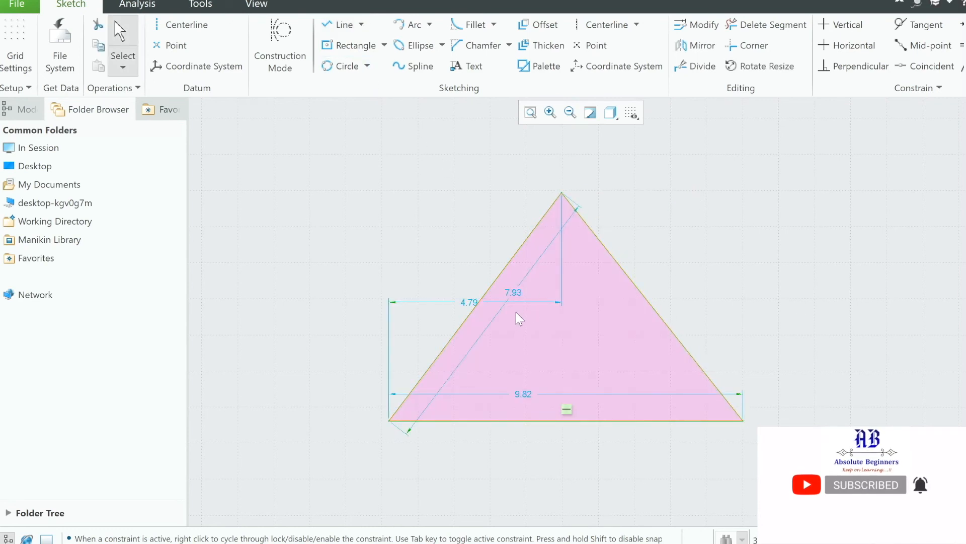
Step: Reposition the triangle's base, left side and apex offset dimensions outside the shape
{"action": "left_click_drag", "start_coordinate": [514, 293], "coordinate": [310, 249]}
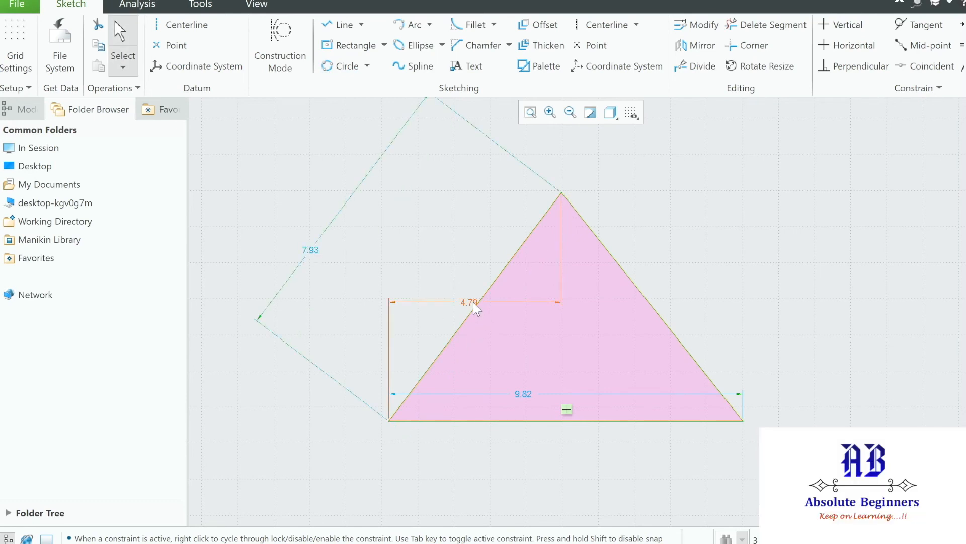
{"action": "left_click_drag", "start_coordinate": [473, 302], "coordinate": [434, 191]}
{"action": "left_click_drag", "start_coordinate": [526, 397], "coordinate": [533, 478]}
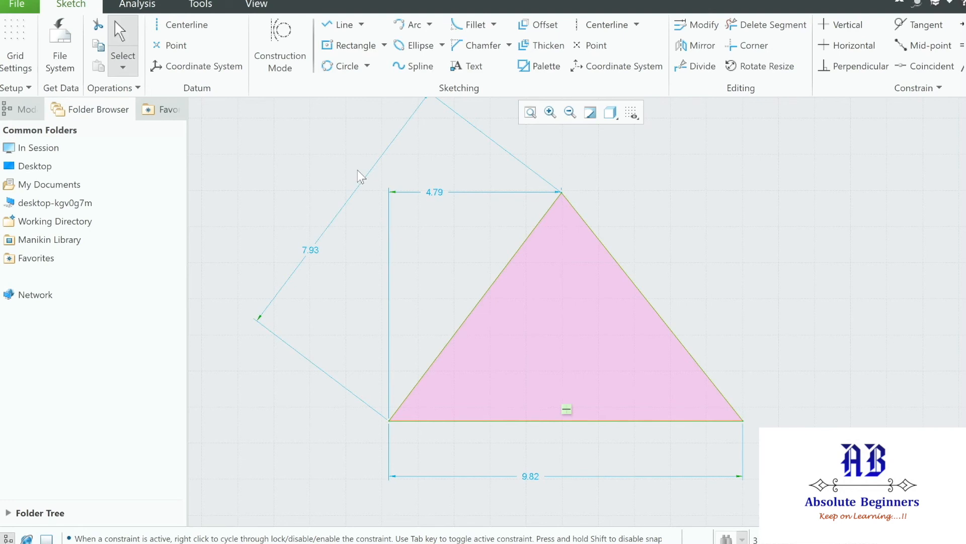
Step: Draw a 3 Tangent circle inside the triangle, touching its left side, base and right side
{"action": "left_click", "coordinate": [369, 71]}
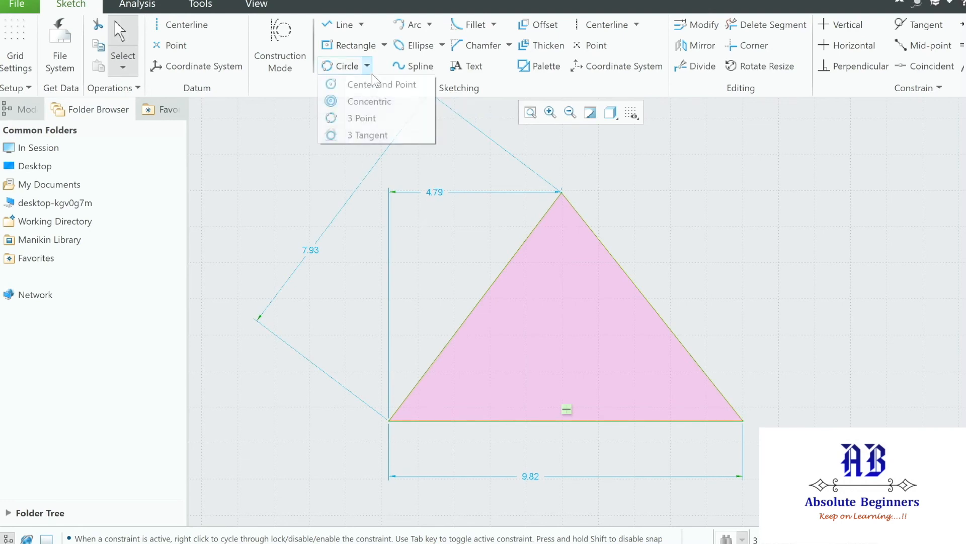
{"action": "left_click", "coordinate": [366, 135]}
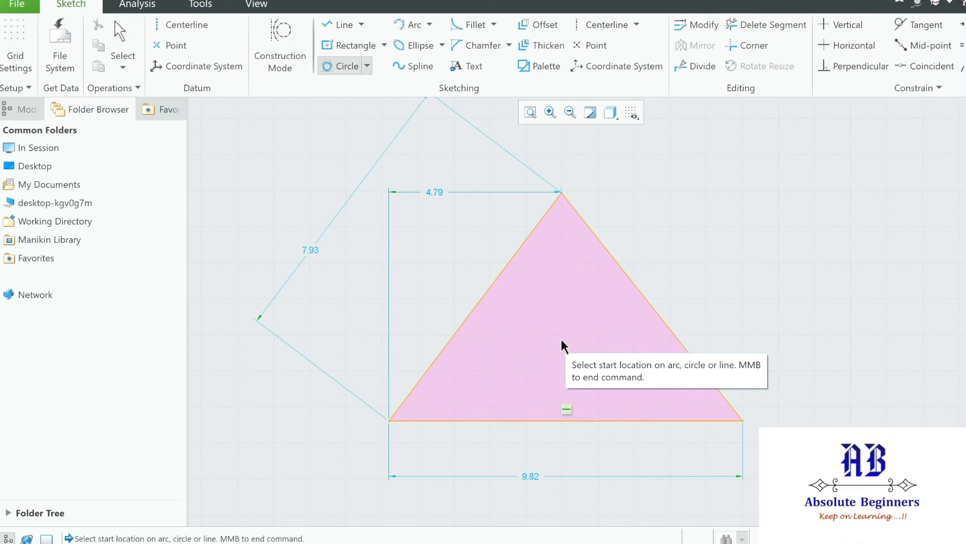
{"action": "left_click", "coordinate": [481, 303]}
{"action": "left_click", "coordinate": [540, 426]}
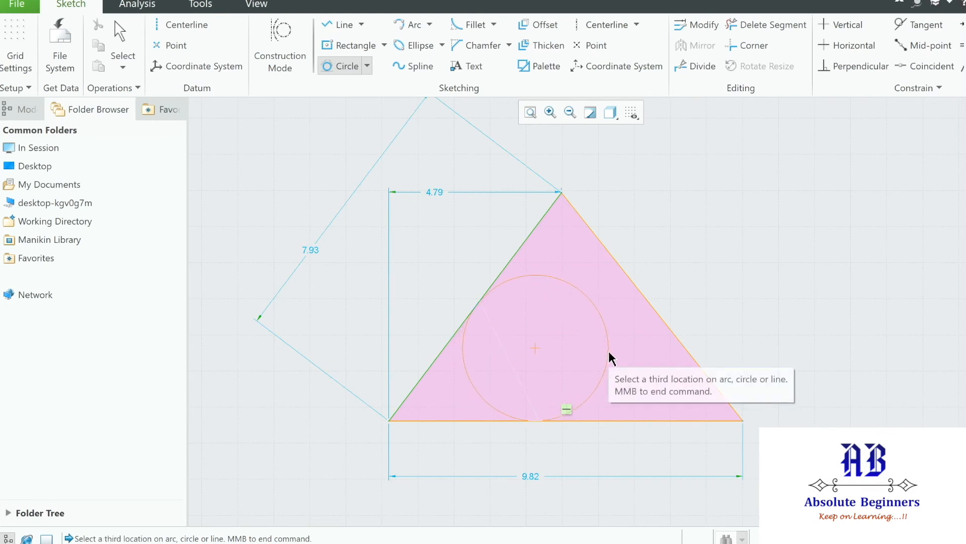
{"action": "left_click", "coordinate": [643, 307]}
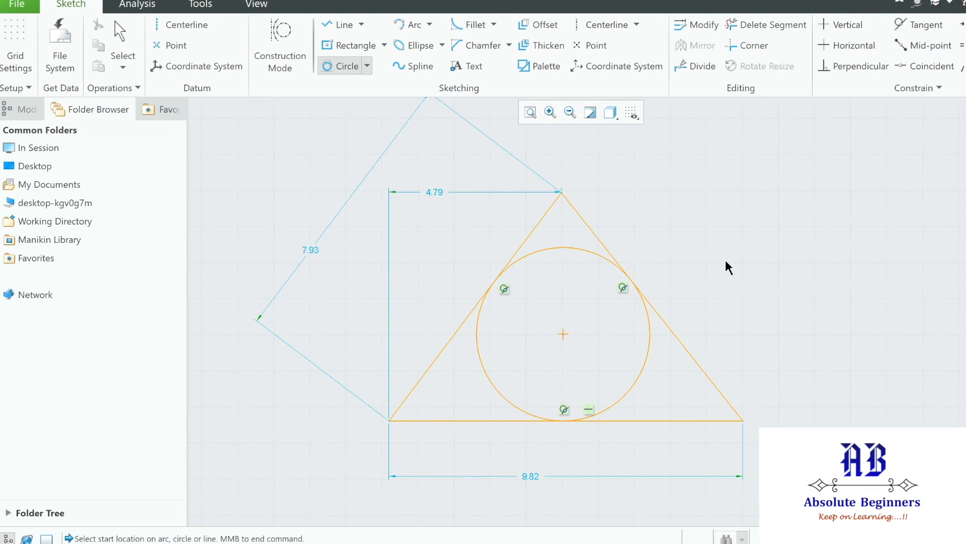
{"action": "middle_click", "coordinate": [727, 266]}
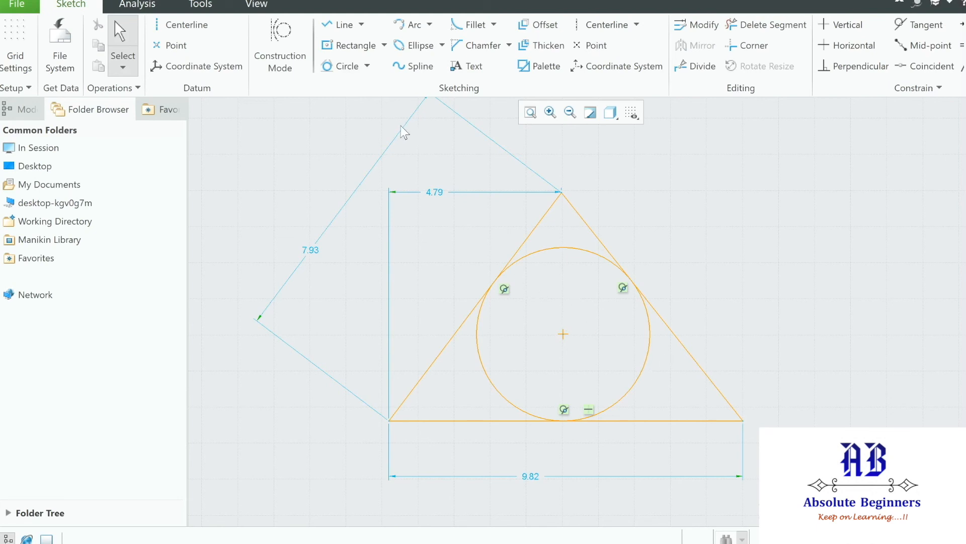
Step: Clear the triangle and its circle from the sketch and draw a horizontal Axis Ends Ellipse about 6.43 by 2.18
{"action": "mouse_move", "coordinate": [255, 108]}
{"action": "left_mouse_down"}
{"action": "mouse_move", "coordinate": [700, 461]}
{"action": "mouse_move", "coordinate": [805, 503]}
{"action": "left_mouse_up"}
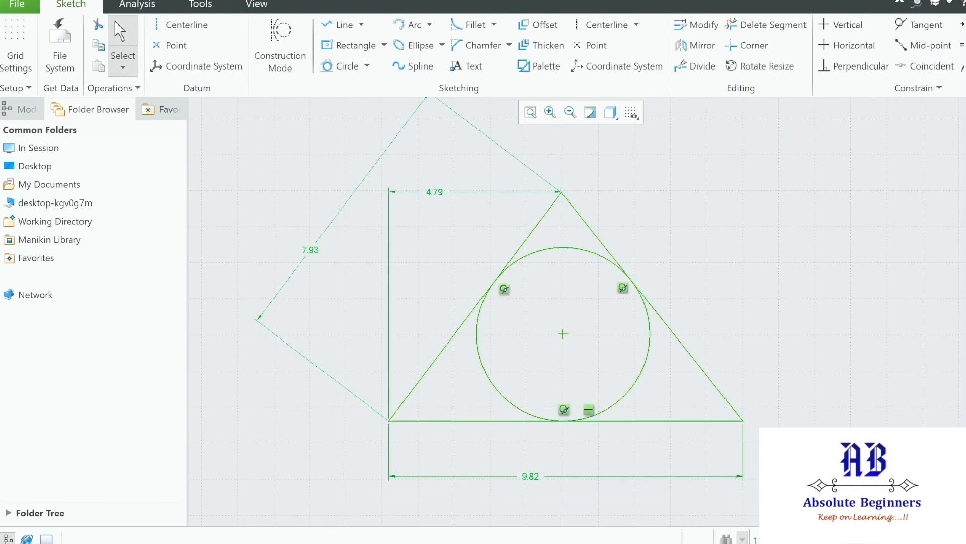
{"action": "key", "text": "Delete"}
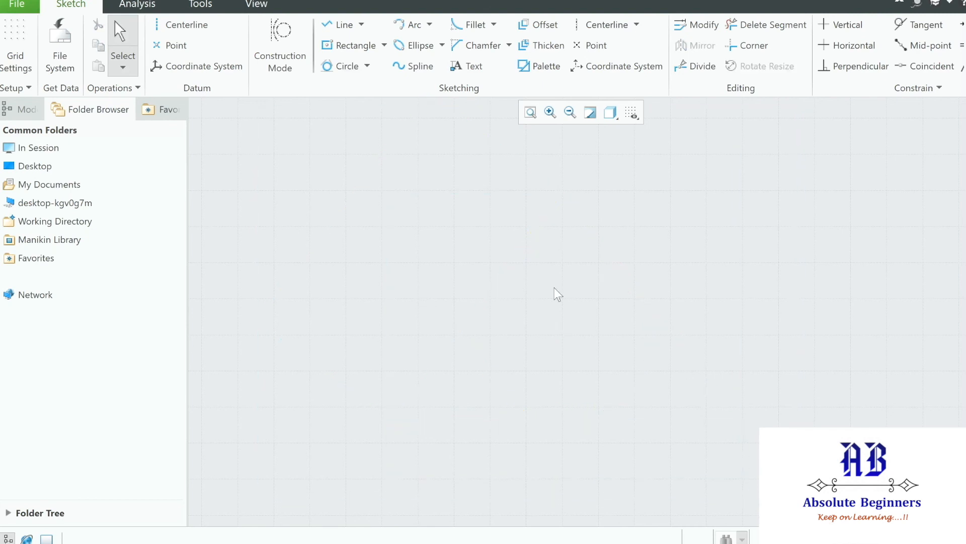
{"action": "left_click", "coordinate": [442, 50]}
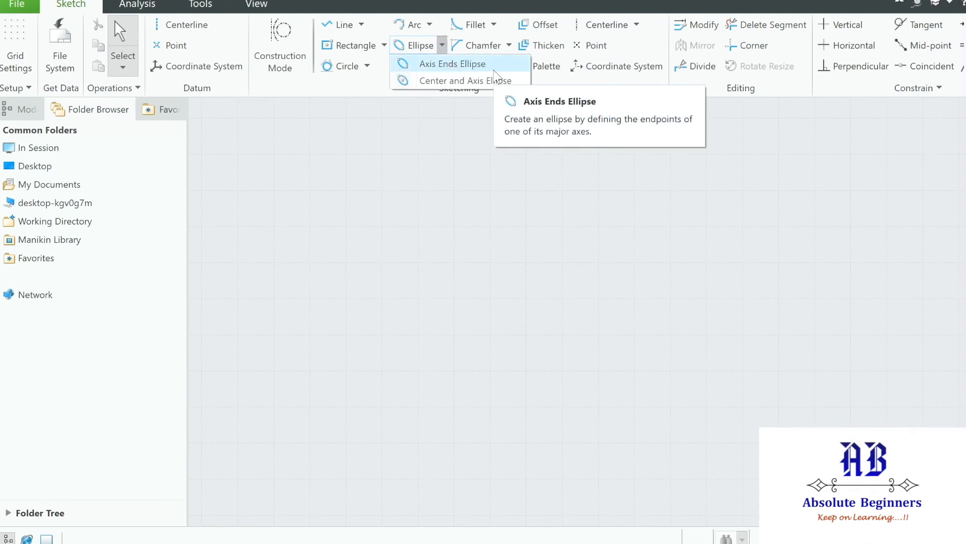
{"action": "left_click", "coordinate": [495, 71]}
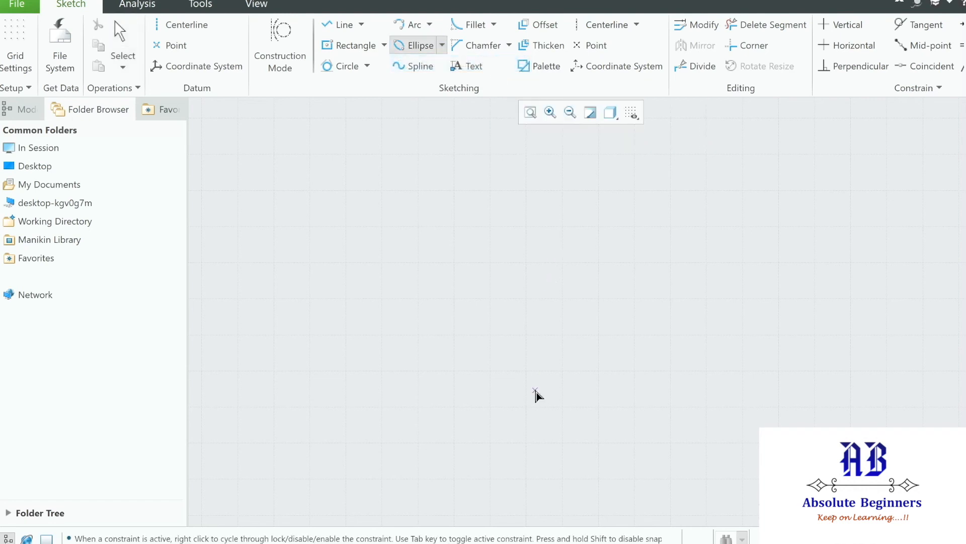
{"action": "left_click", "coordinate": [453, 332]}
{"action": "left_click", "coordinate": [686, 341]}
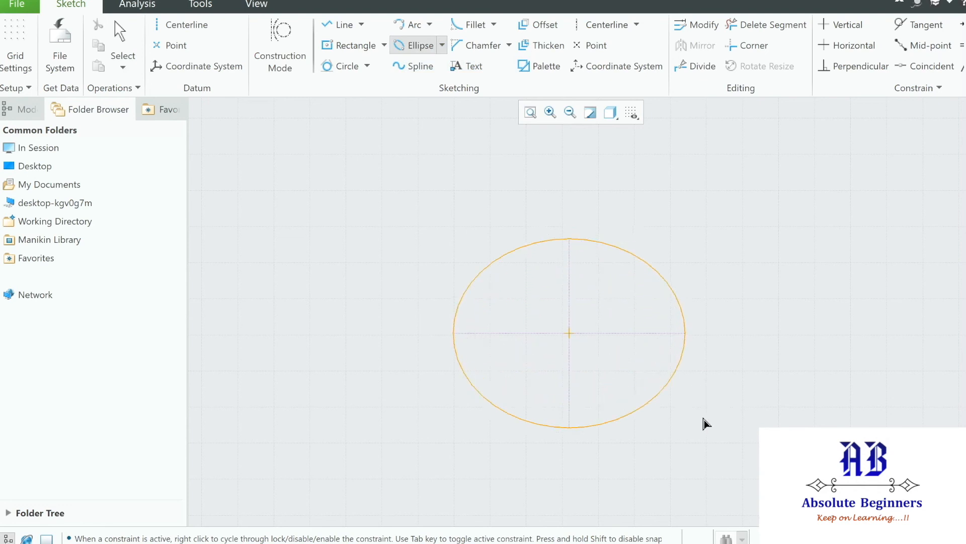
{"action": "left_click", "coordinate": [701, 363]}
{"action": "middle_click", "coordinate": [764, 368]}
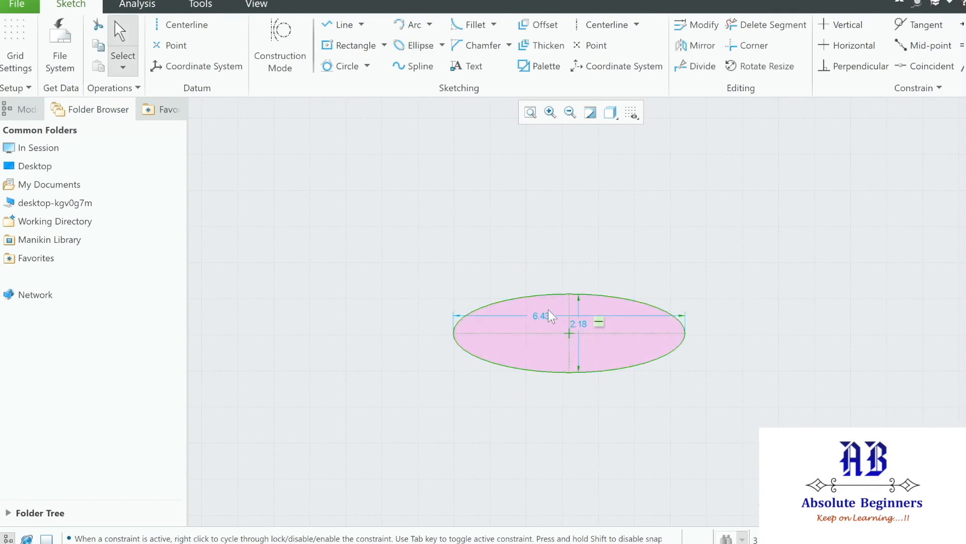
Step: Place the ellipse's dimensions outside it and set its width to 6 and its height to 2
{"action": "left_click_drag", "start_coordinate": [540, 292], "coordinate": [542, 251]}
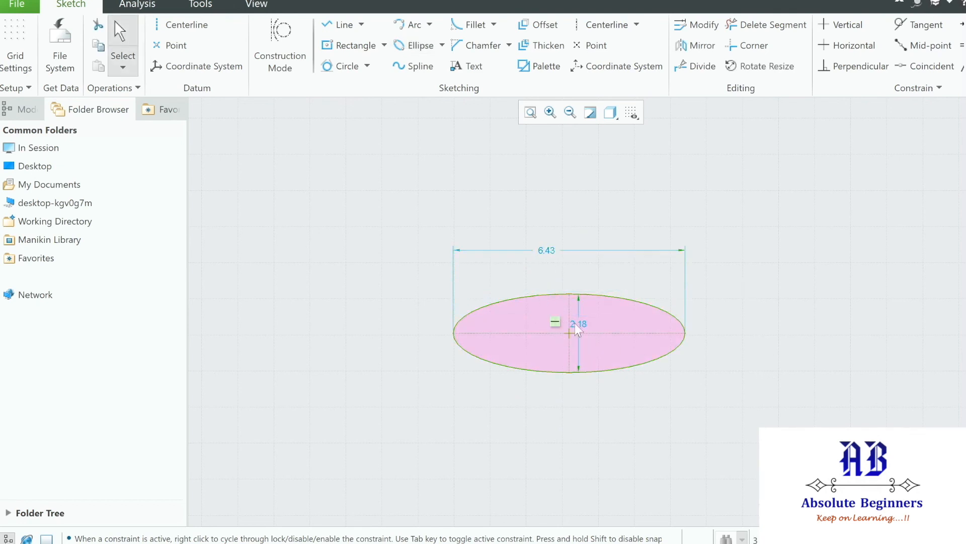
{"action": "left_click_drag", "start_coordinate": [577, 325], "coordinate": [760, 336]}
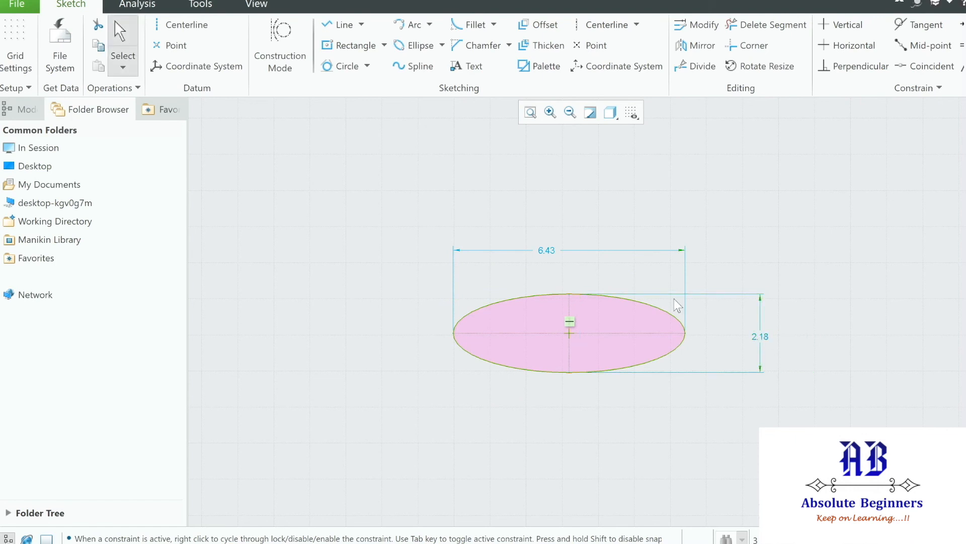
{"action": "double_click", "coordinate": [547, 251]}
{"action": "type", "text": "6"}
{"action": "key", "text": "Return"}
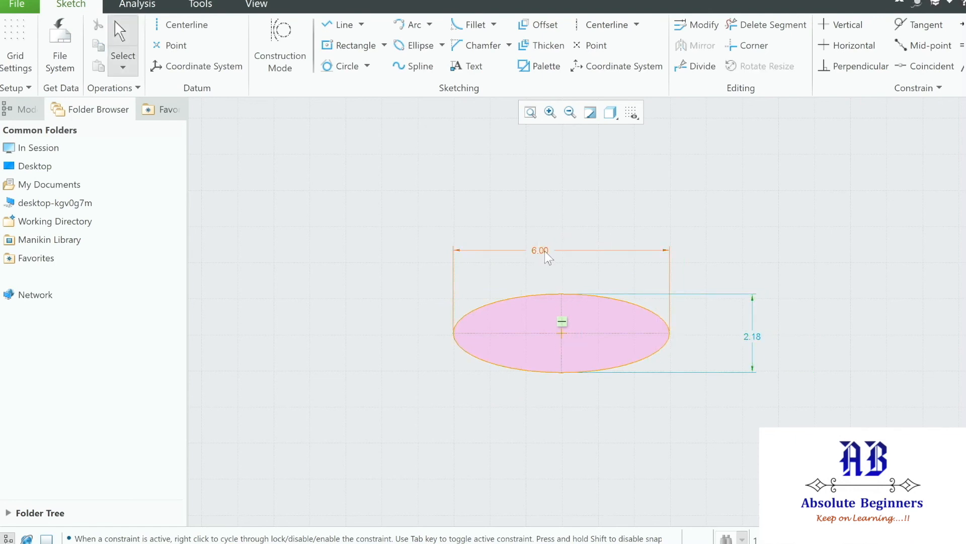
{"action": "double_click", "coordinate": [755, 336]}
{"action": "type", "text": "2"}
{"action": "key", "text": "Return"}
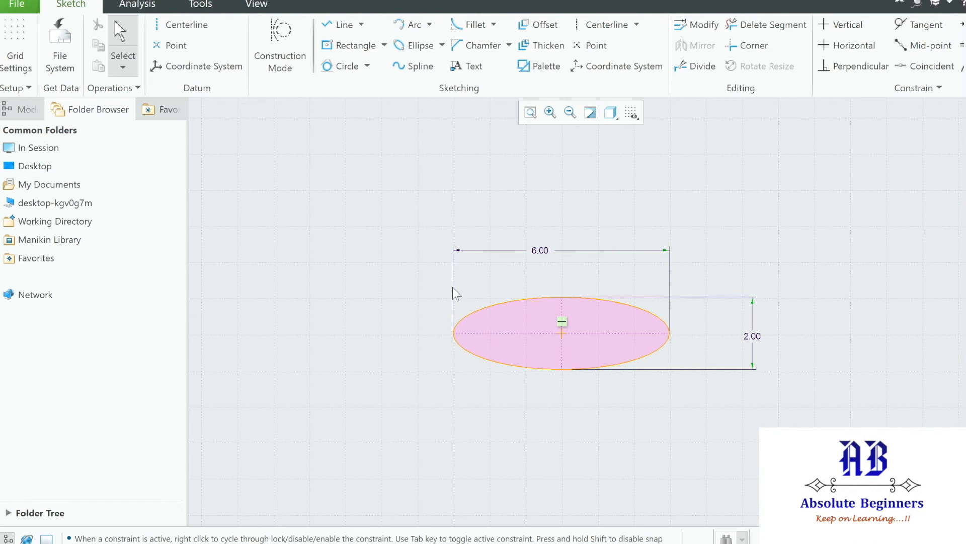
Step: Clear the ellipse from the sketch and draw a center rectangle about 11.06 wide and 4.03 high
{"action": "left_click_drag", "start_coordinate": [416, 218], "coordinate": [862, 462]}
{"action": "key", "text": "Delete"}
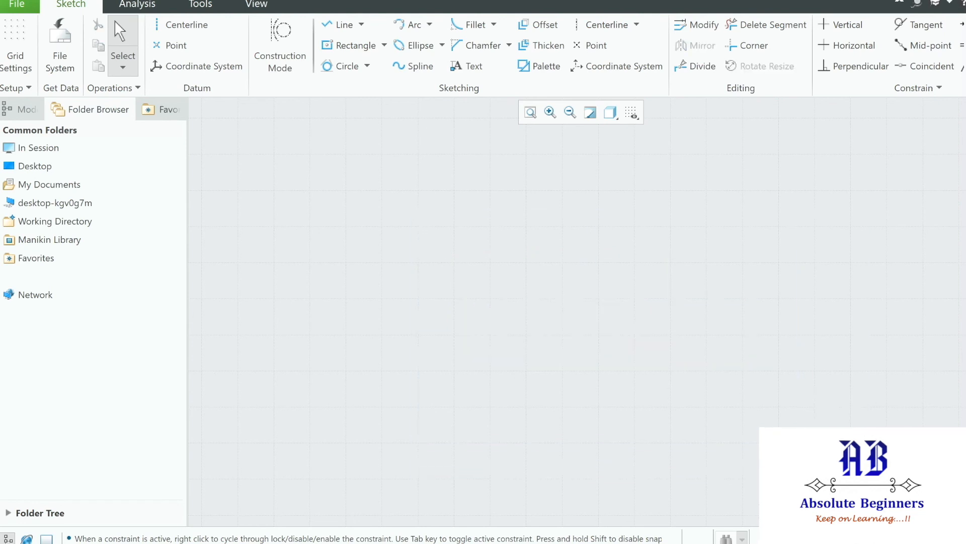
{"action": "left_click", "coordinate": [384, 45]}
{"action": "left_click", "coordinate": [391, 96]}
{"action": "left_click", "coordinate": [540, 332]}
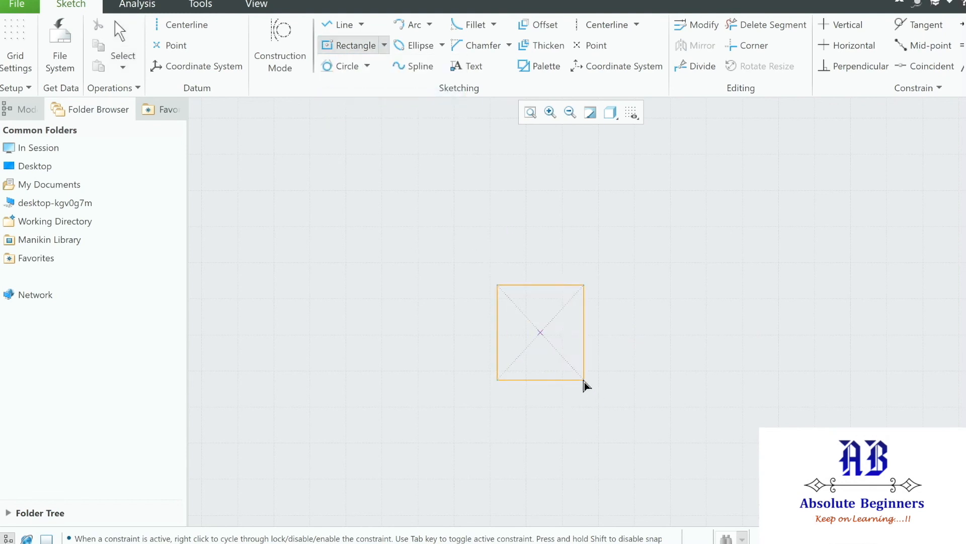
{"action": "left_click", "coordinate": [739, 406]}
{"action": "middle_click", "coordinate": [625, 221]}
{"action": "left_click", "coordinate": [587, 196]}
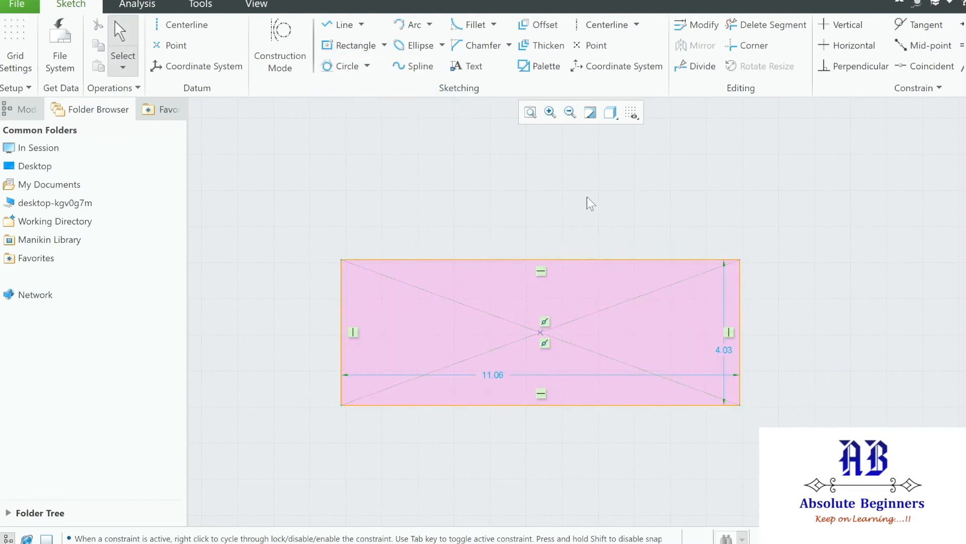
Step: Place the rectangle's dimensions outside it and draw a Center and Axis Ellipse about 3.88 by 1.60 at its center
{"action": "left_click_drag", "start_coordinate": [494, 375], "coordinate": [493, 453]}
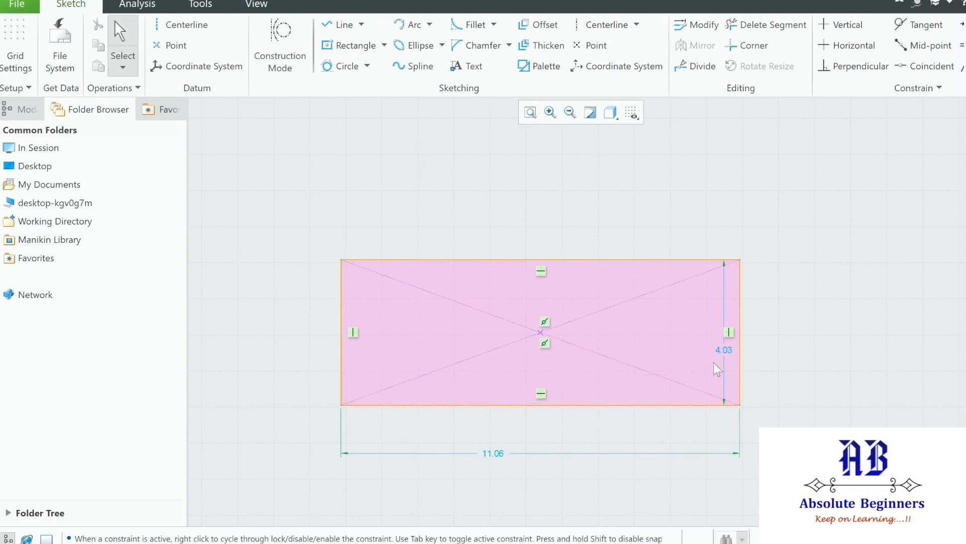
{"action": "left_click_drag", "start_coordinate": [720, 351], "coordinate": [833, 356]}
{"action": "left_click", "coordinate": [442, 45]}
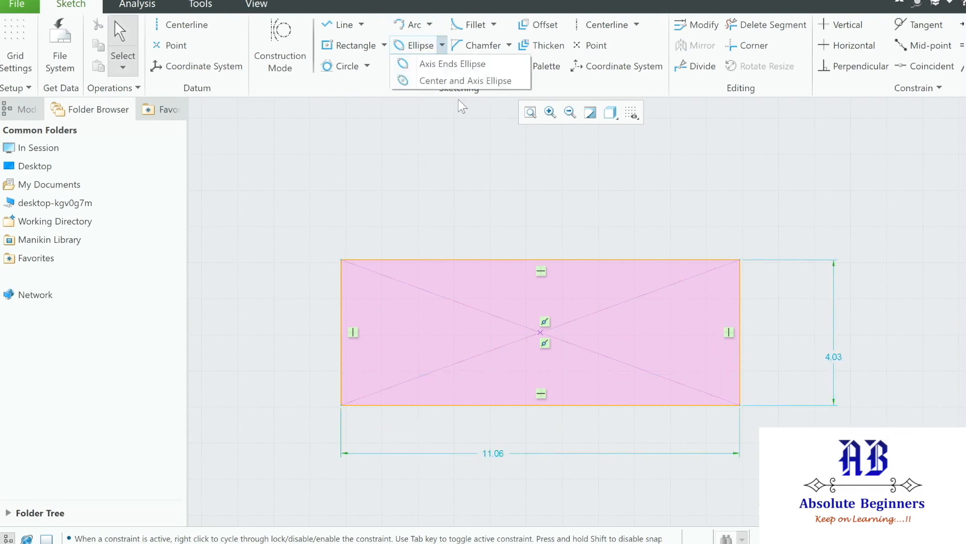
{"action": "left_click", "coordinate": [458, 75]}
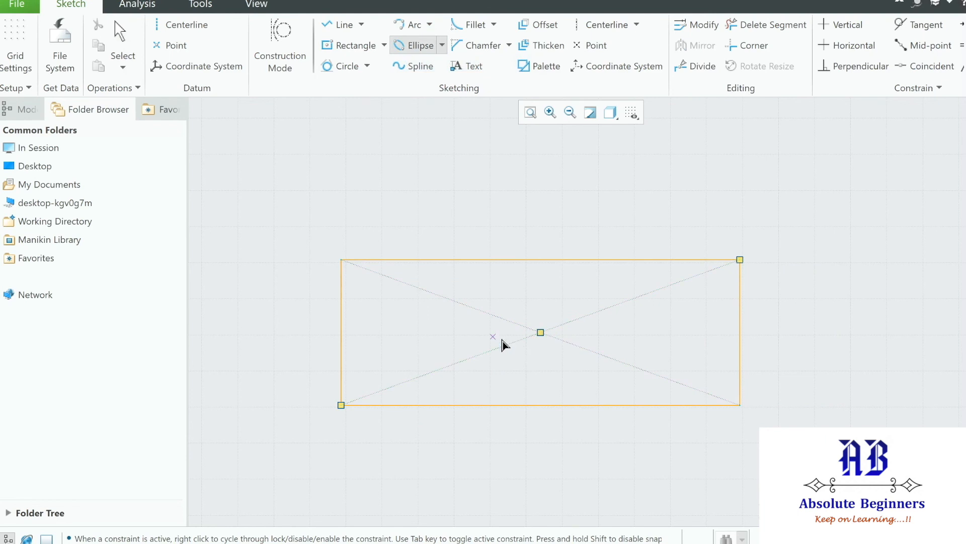
{"action": "left_click", "coordinate": [610, 332]}
{"action": "left_click", "coordinate": [625, 361]}
{"action": "middle_click", "coordinate": [683, 329]}
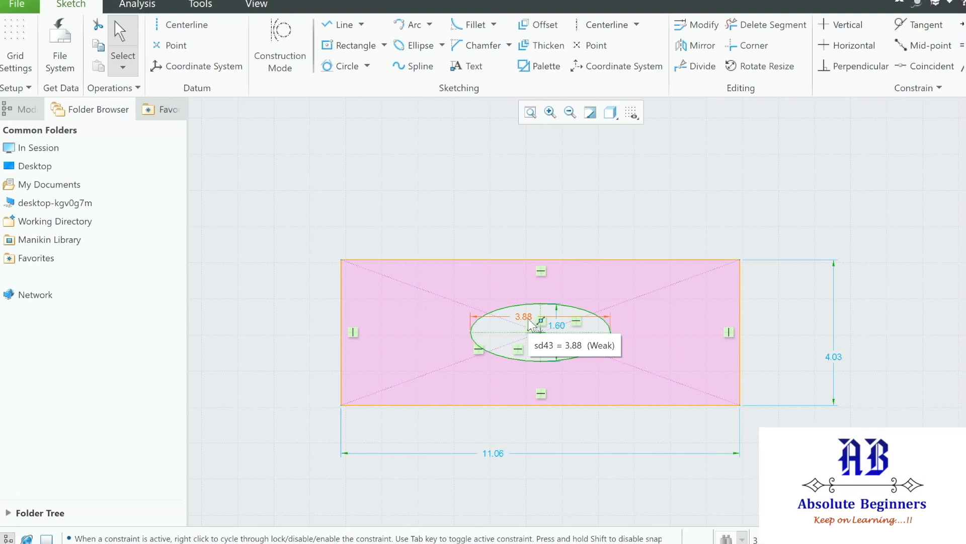
Step: Clear the rectangle and its ellipse from the sketch and draw a tilted Center and Axis Ellipse about 7.83 by 2.60
{"action": "left_click_drag", "start_coordinate": [288, 186], "coordinate": [928, 481]}
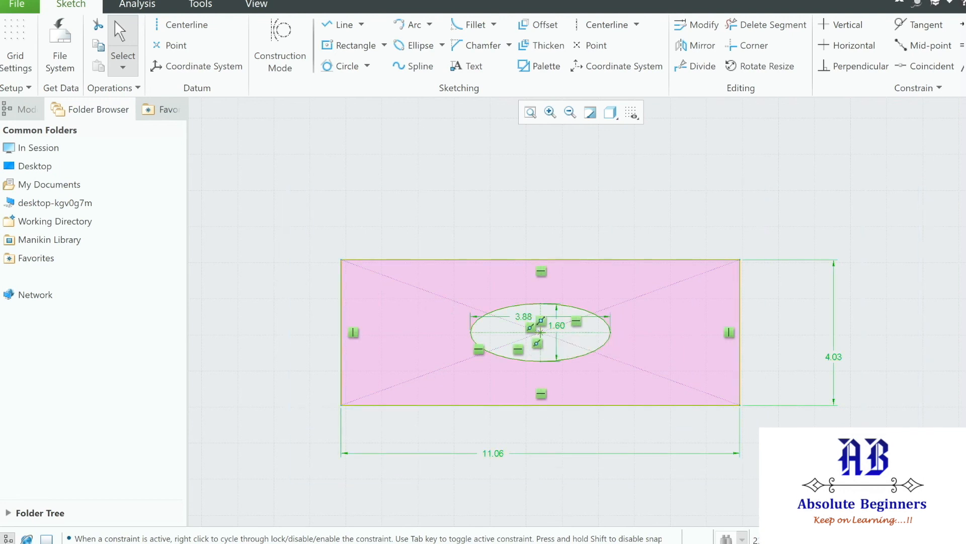
{"action": "key", "text": "Delete"}
{"action": "left_click", "coordinate": [442, 46]}
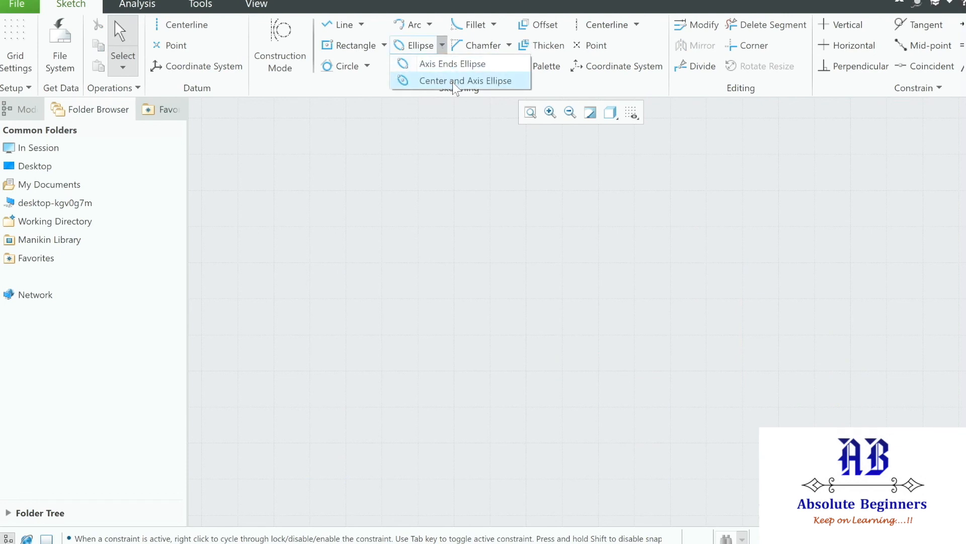
{"action": "left_click", "coordinate": [452, 81]}
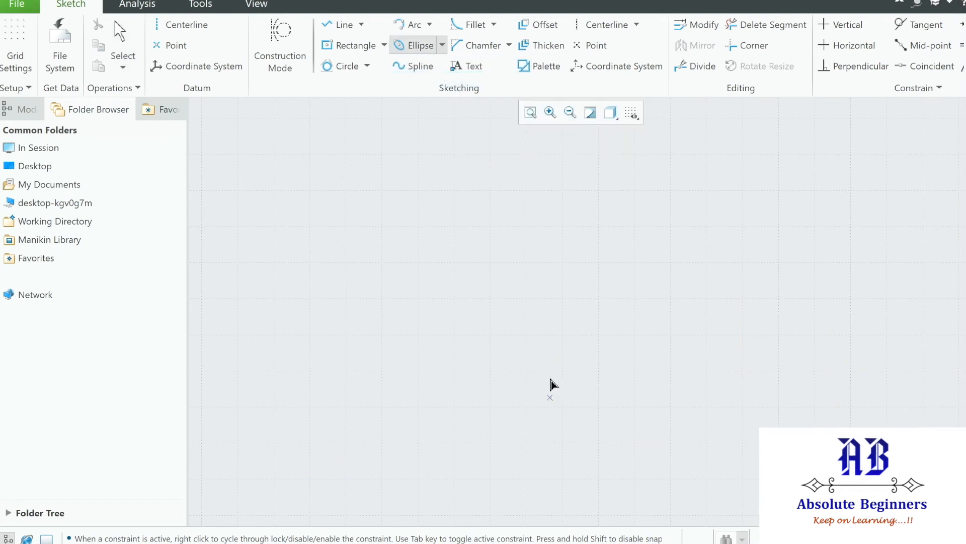
{"action": "left_click", "coordinate": [534, 331]}
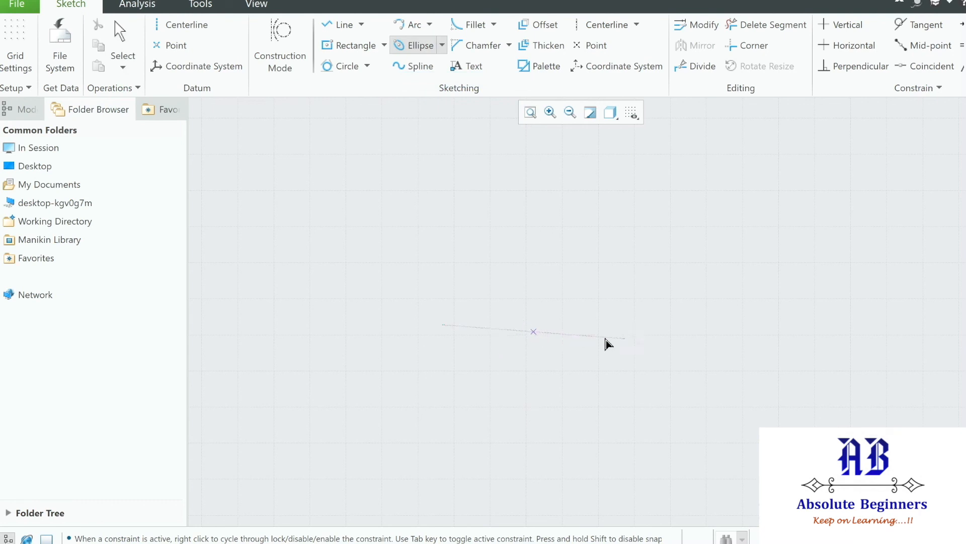
{"action": "left_click", "coordinate": [665, 280]}
{"action": "left_click", "coordinate": [677, 312]}
{"action": "middle_click", "coordinate": [802, 267]}
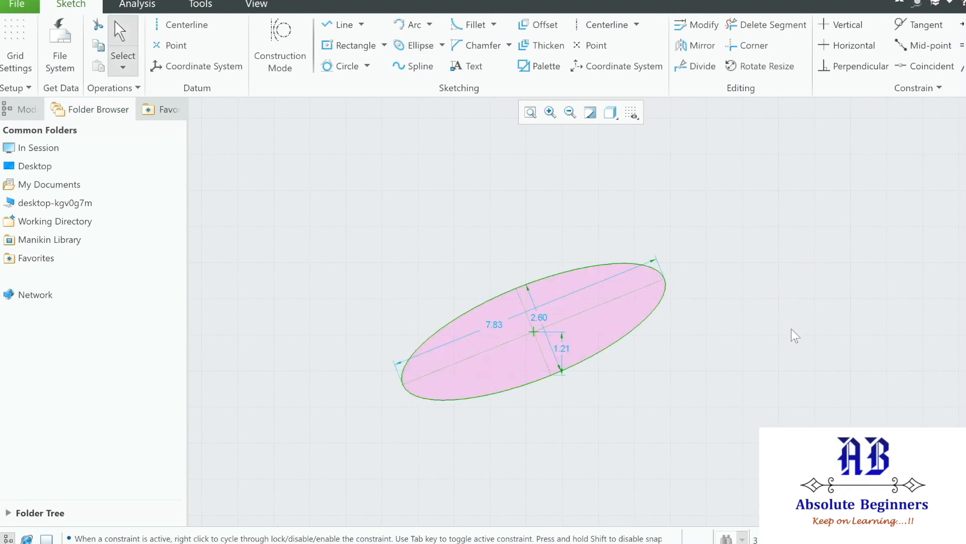
Step: Place the tilted ellipse's two axis dimensions outside it and set its minor axis to 4 and its major axis to 8
{"action": "left_click_drag", "start_coordinate": [498, 330], "coordinate": [556, 423]}
{"action": "left_click_drag", "start_coordinate": [537, 316], "coordinate": [375, 383]}
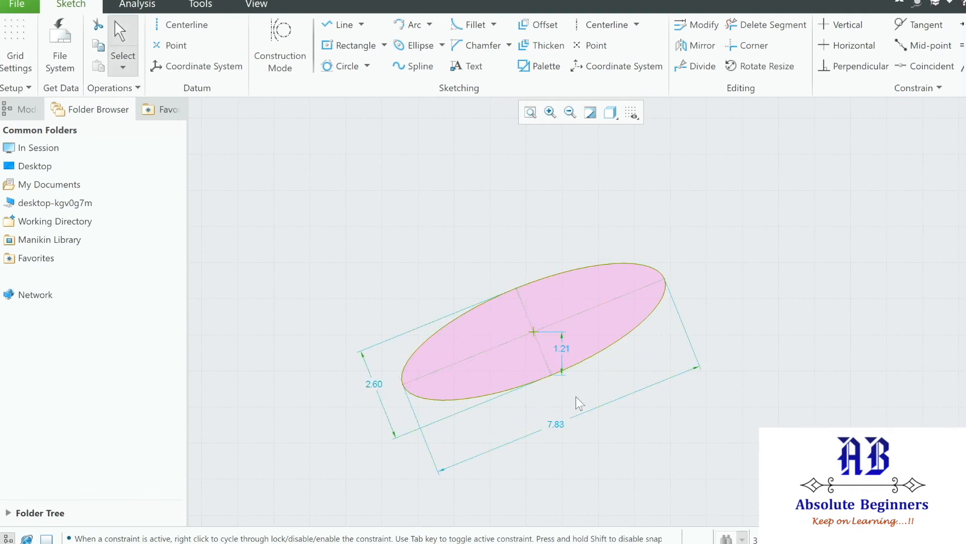
{"action": "double_click", "coordinate": [373, 384]}
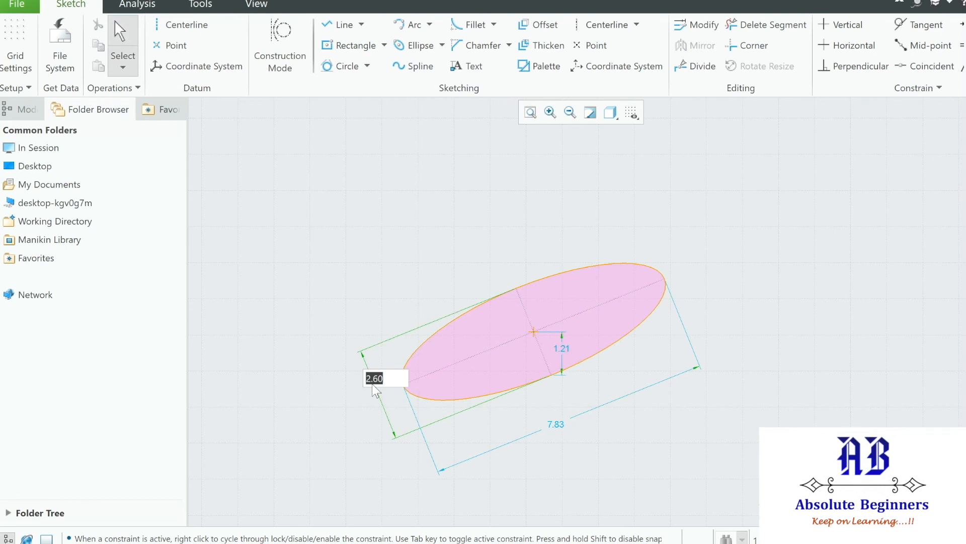
{"action": "type", "text": "4"}
{"action": "key", "text": "Return"}
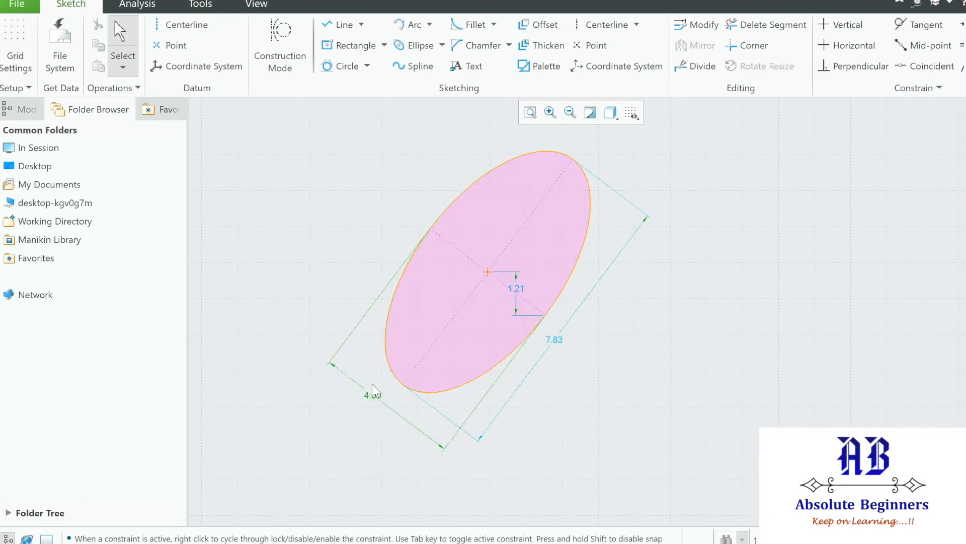
{"action": "double_click", "coordinate": [555, 341]}
{"action": "type", "text": "8"}
{"action": "key", "text": "Return"}
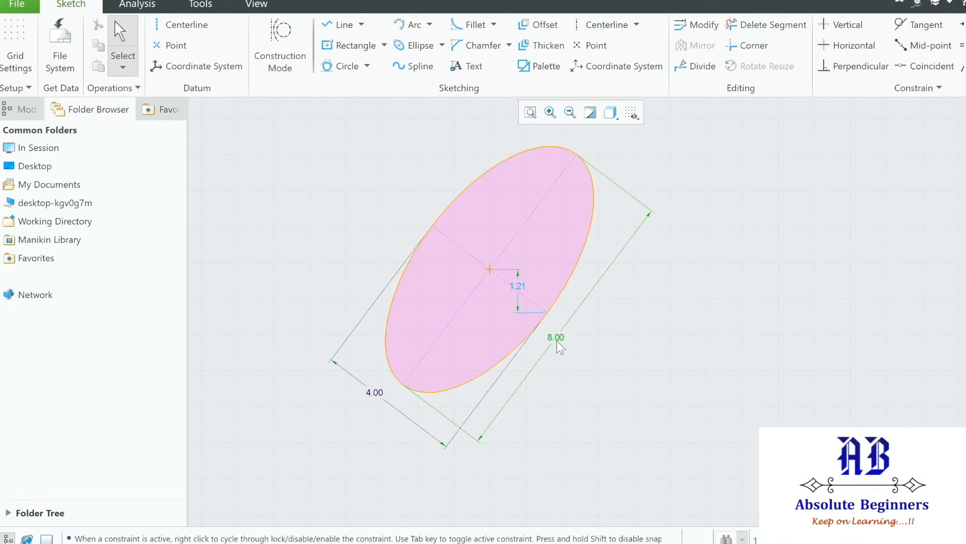
Step: Draw a horizontal centerline through the ellipse's center and set the angle between it and the major axis to 45 degrees
{"action": "left_click", "coordinate": [602, 26]}
{"action": "left_click", "coordinate": [490, 270]}
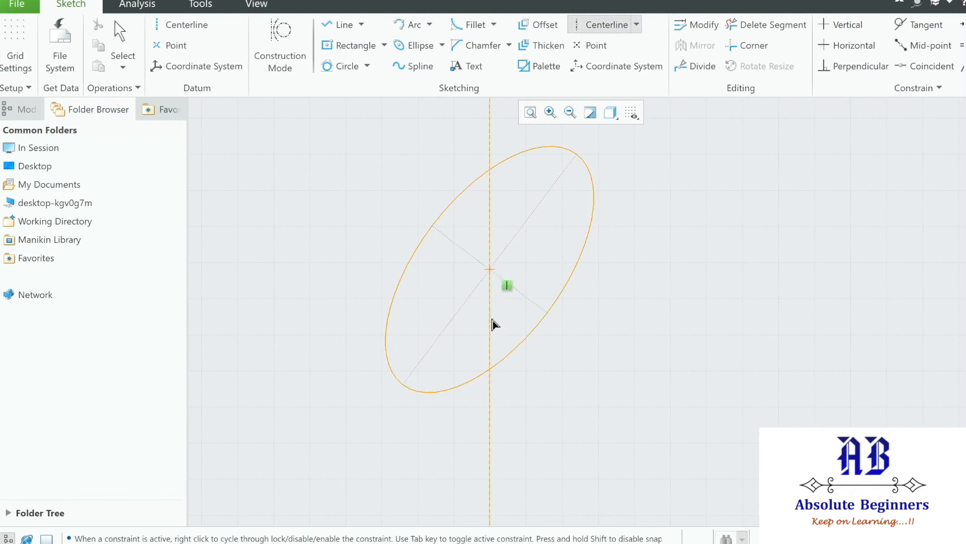
{"action": "left_click", "coordinate": [531, 273]}
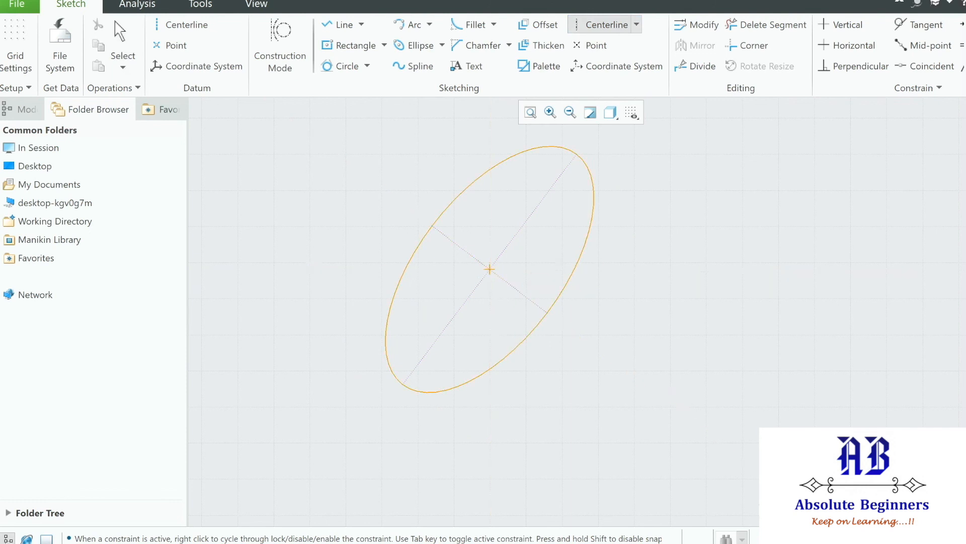
{"action": "middle_click", "coordinate": [730, 244]}
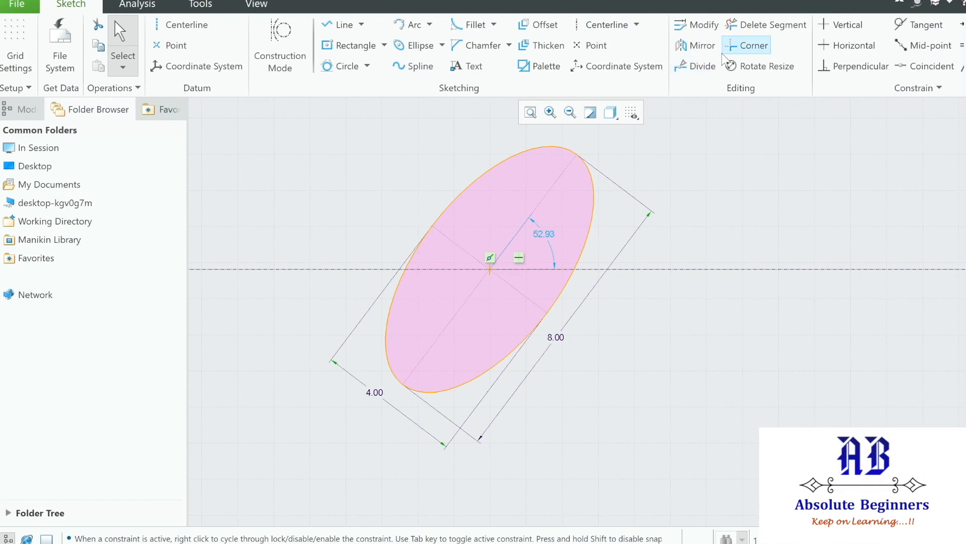
{"action": "double_click", "coordinate": [542, 234]}
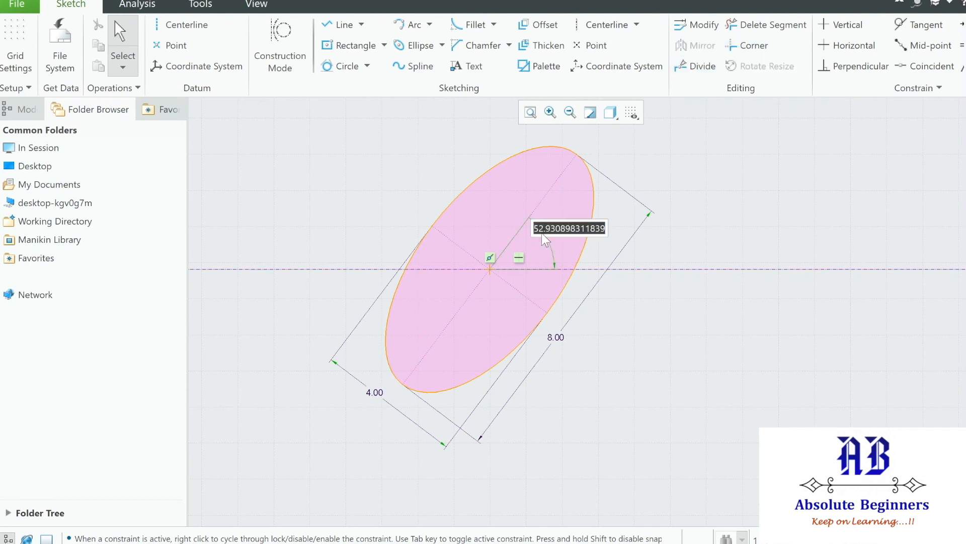
{"action": "type", "text": "45"}
{"action": "key", "text": "Return"}
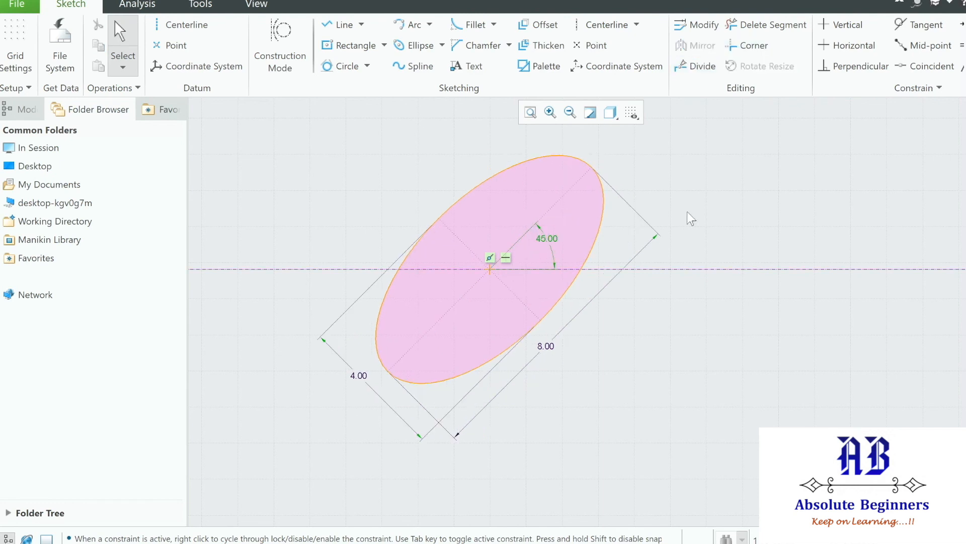